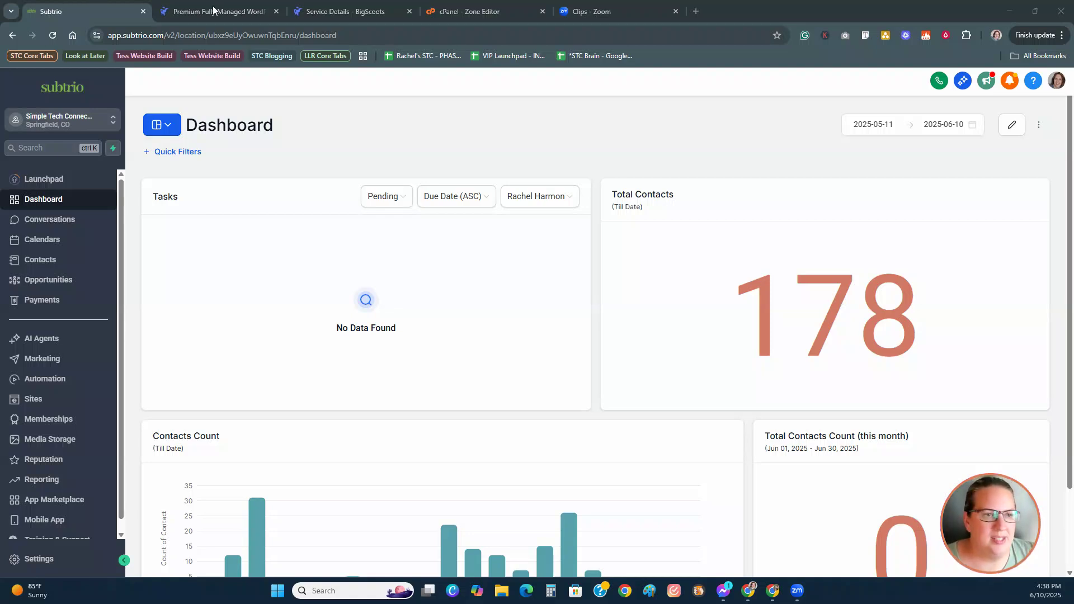
# Step: Open the Business Profile settings from the Settings link in the left sidebar
pyautogui.click(32, 559)
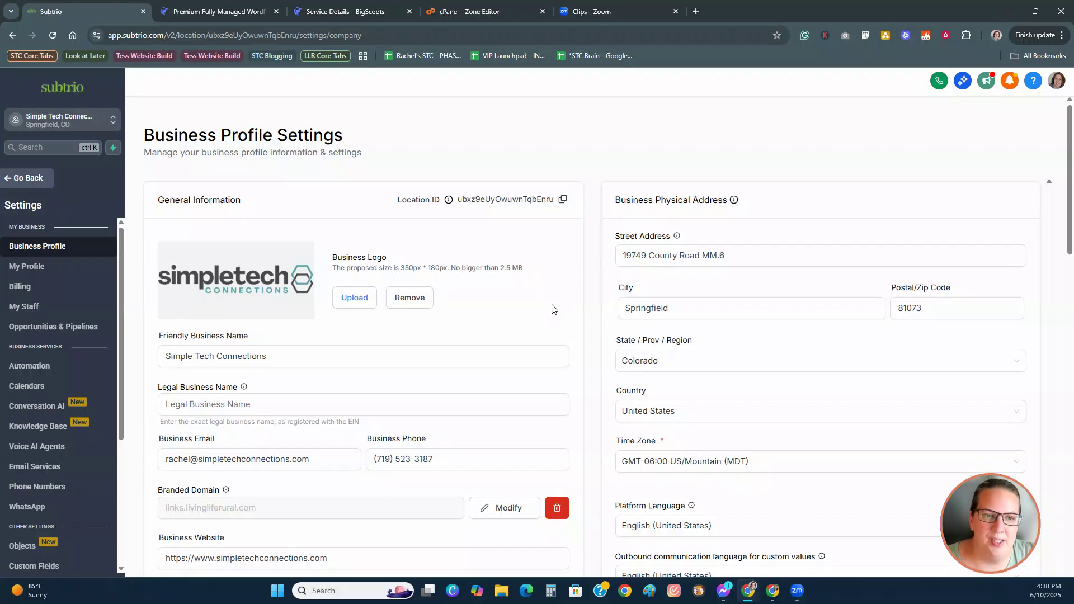
pyautogui.scroll(-1, 552, 308)
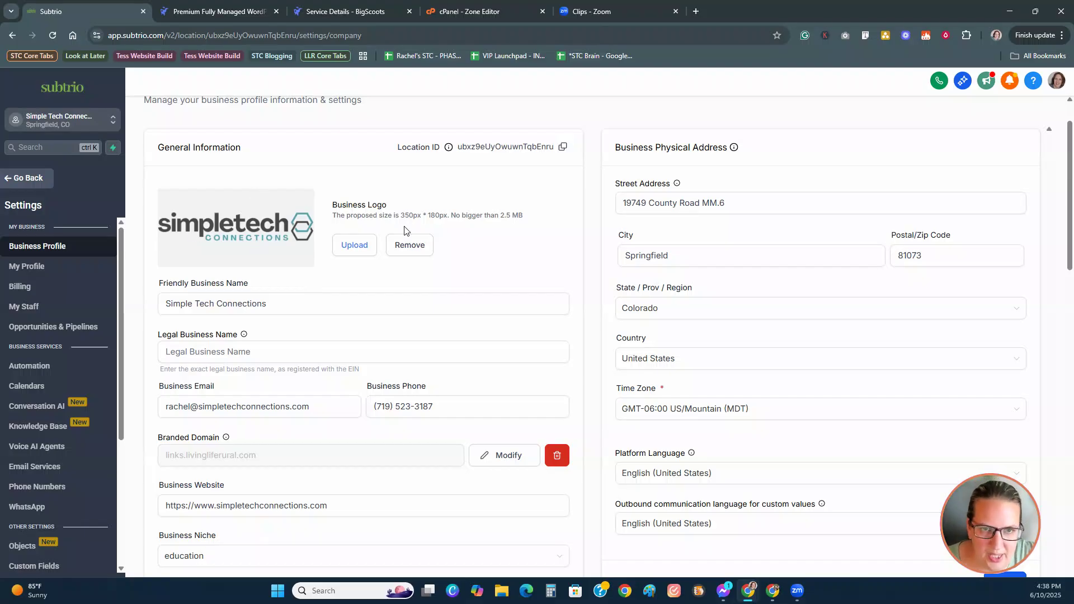
pyautogui.moveTo(400, 215); pyautogui.dragTo(524, 216)
# Step: Upload image 9 from LLR Logos > LLR-Logo Long as the new business logo
pyautogui.click(347, 247)
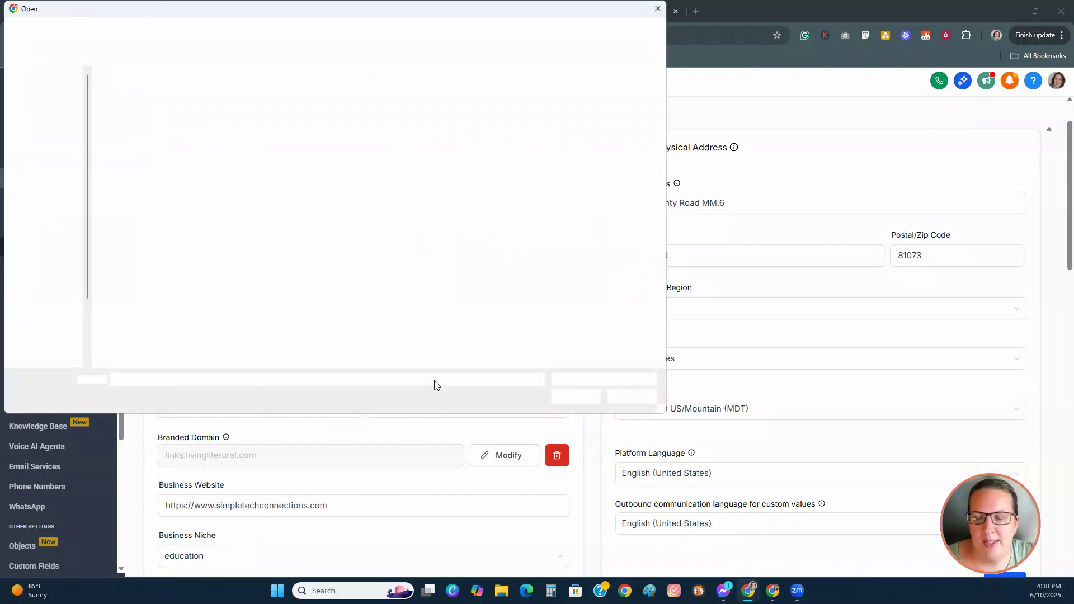
pyautogui.press('Escape')
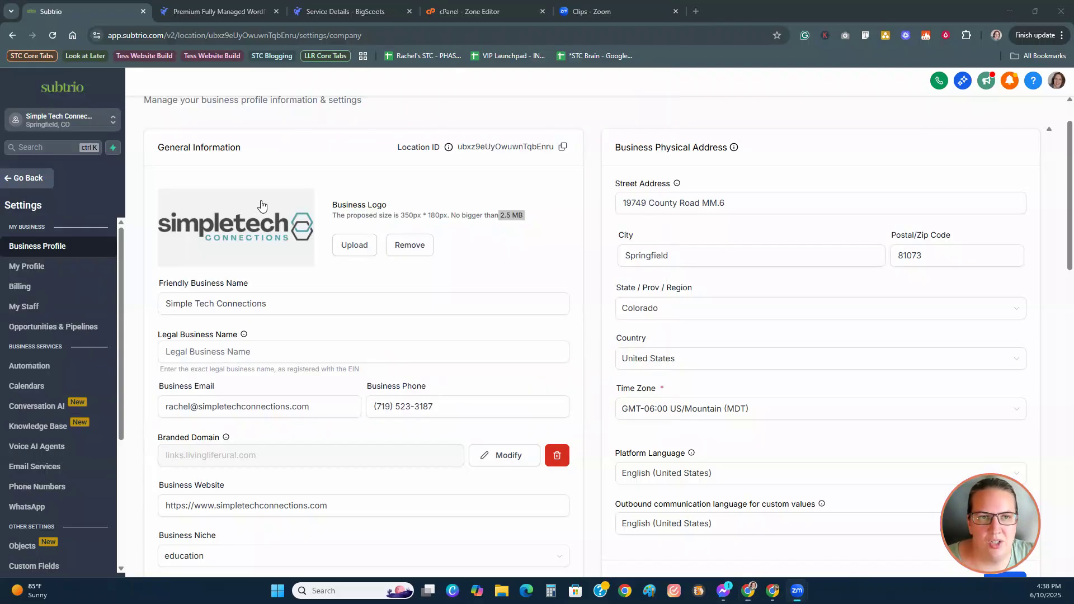
pyautogui.click(357, 249)
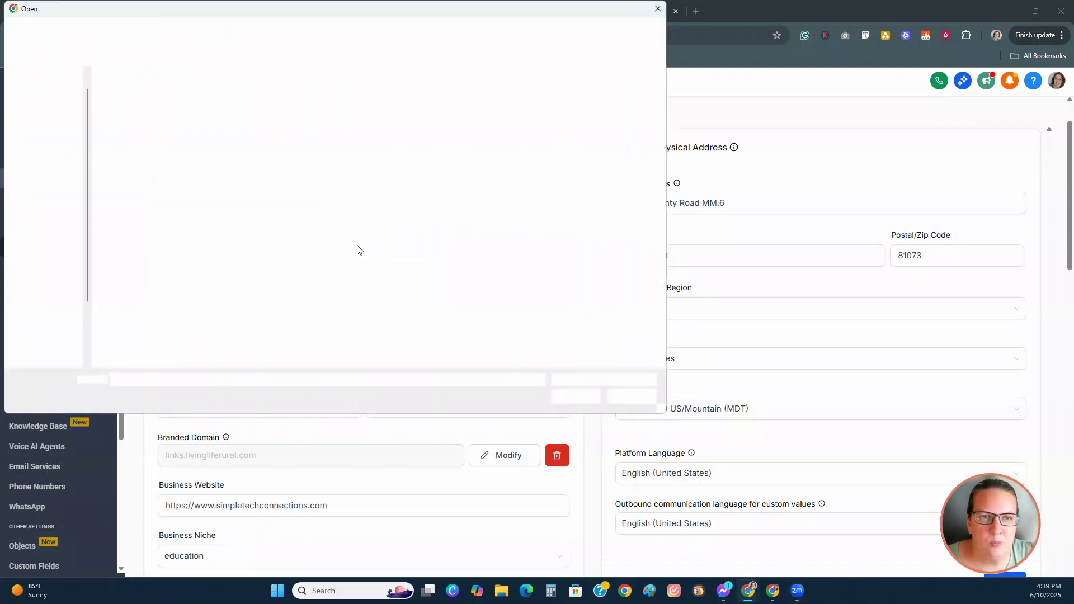
pyautogui.press('Escape')
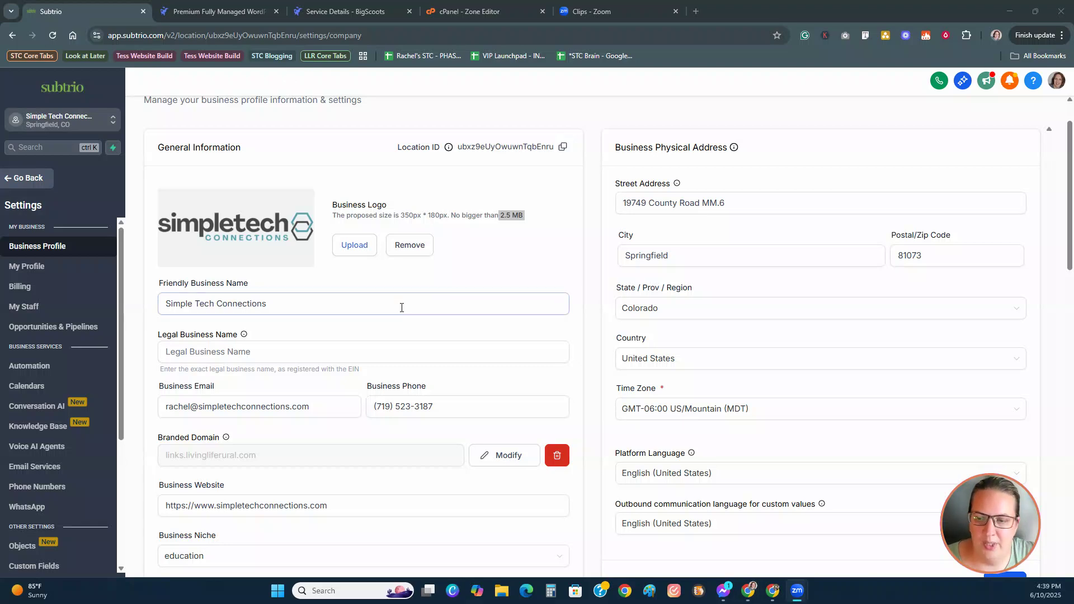
pyautogui.click(362, 249)
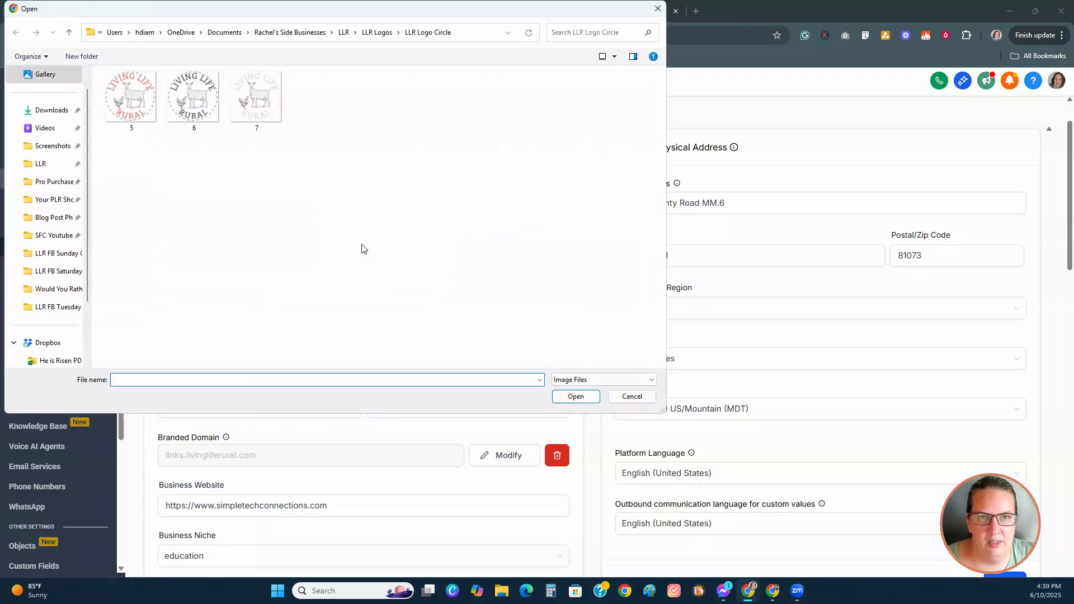
pyautogui.click(380, 32)
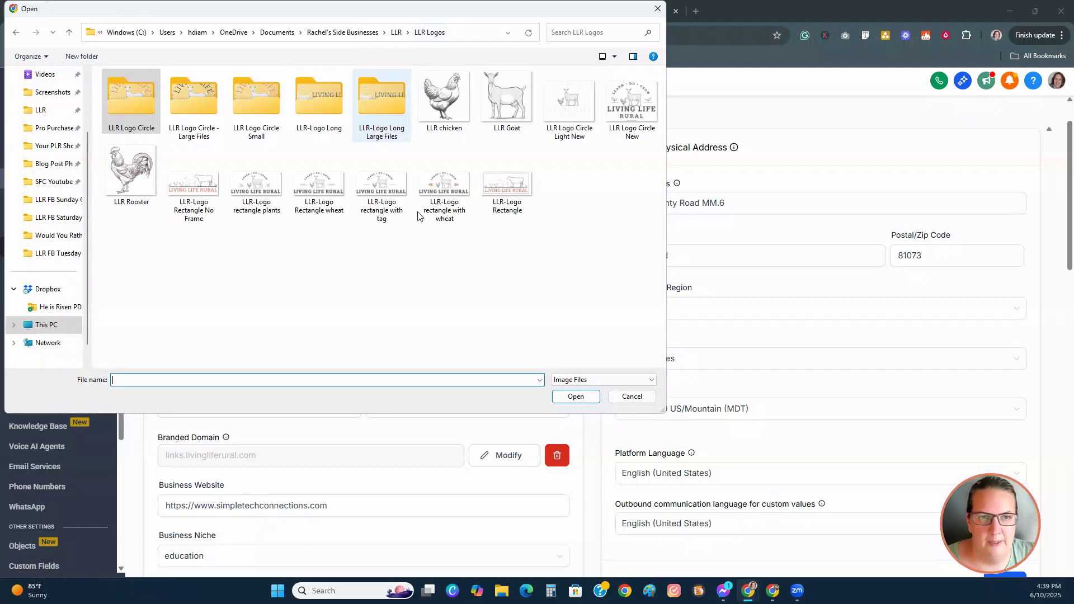
pyautogui.doubleClick(319, 97)
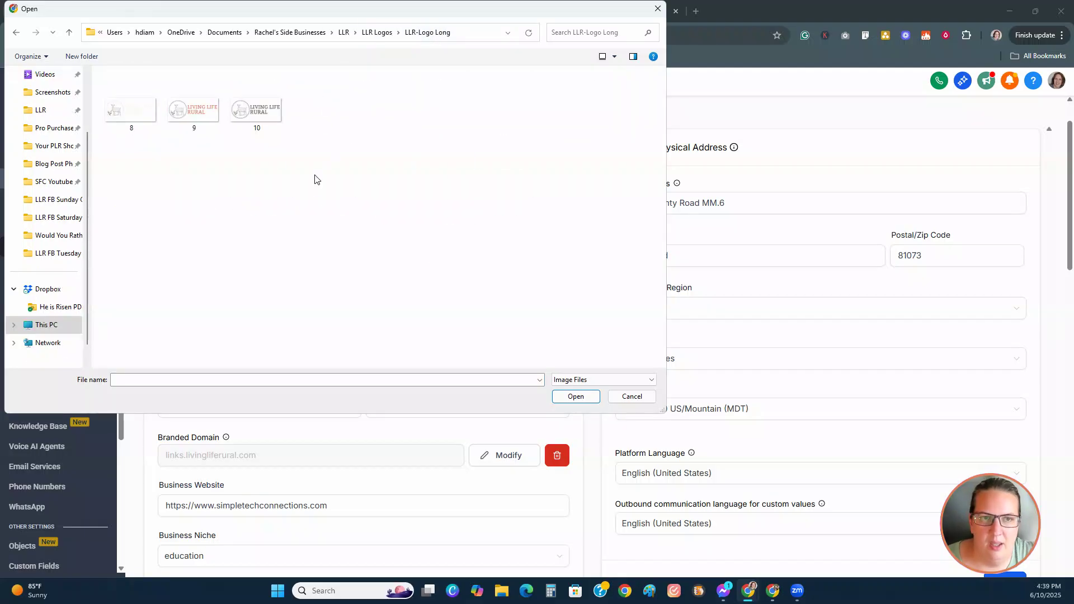
pyautogui.click(196, 130)
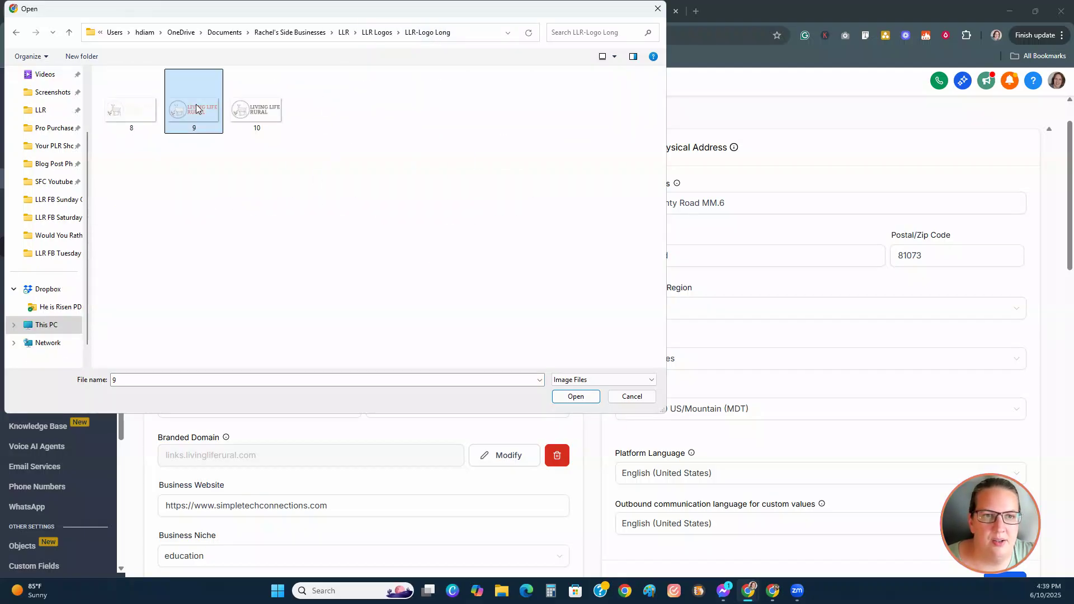
pyautogui.click(576, 397)
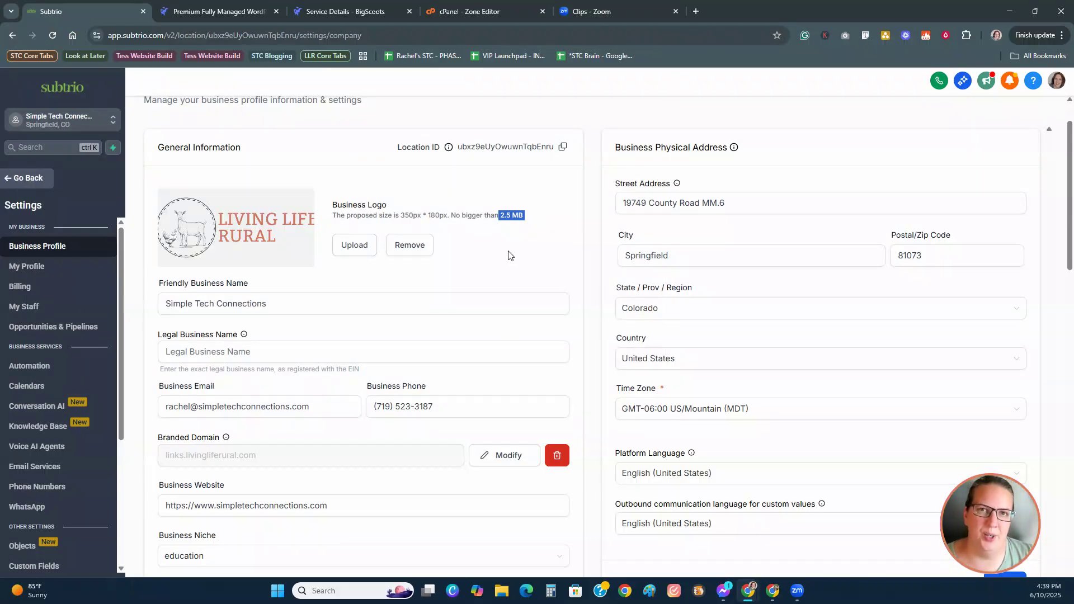
# Step: Change the friendly business name to 'Living Life Rural'
pyautogui.moveTo(400, 215); pyautogui.dragTo(444, 216)
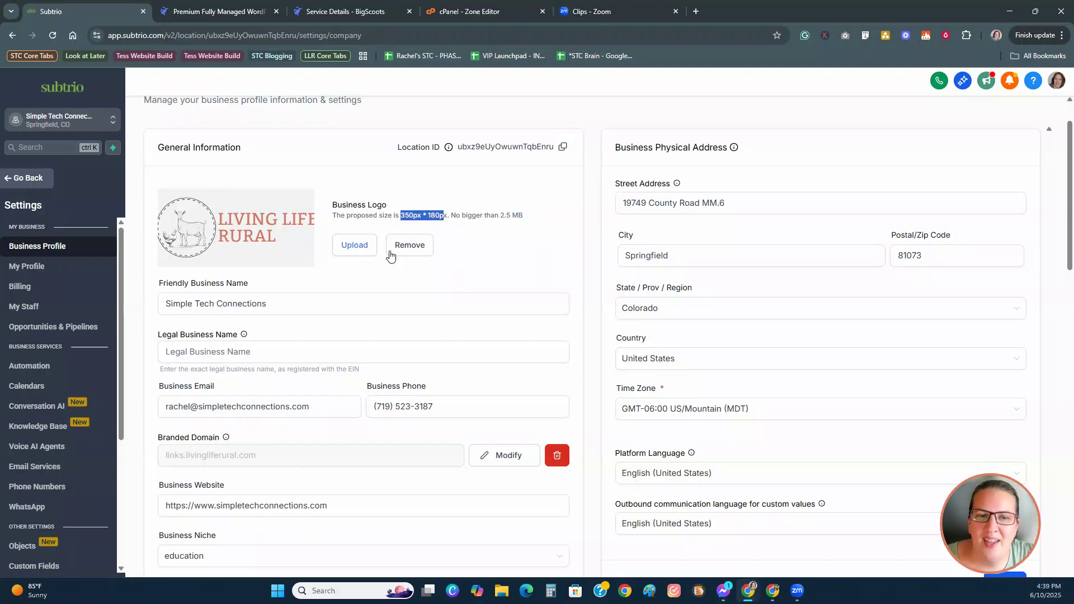
pyautogui.scroll(-1, 508, 232)
pyautogui.scroll(-1, 508, 232)
pyautogui.moveTo(280, 245); pyautogui.dragTo(119, 249)
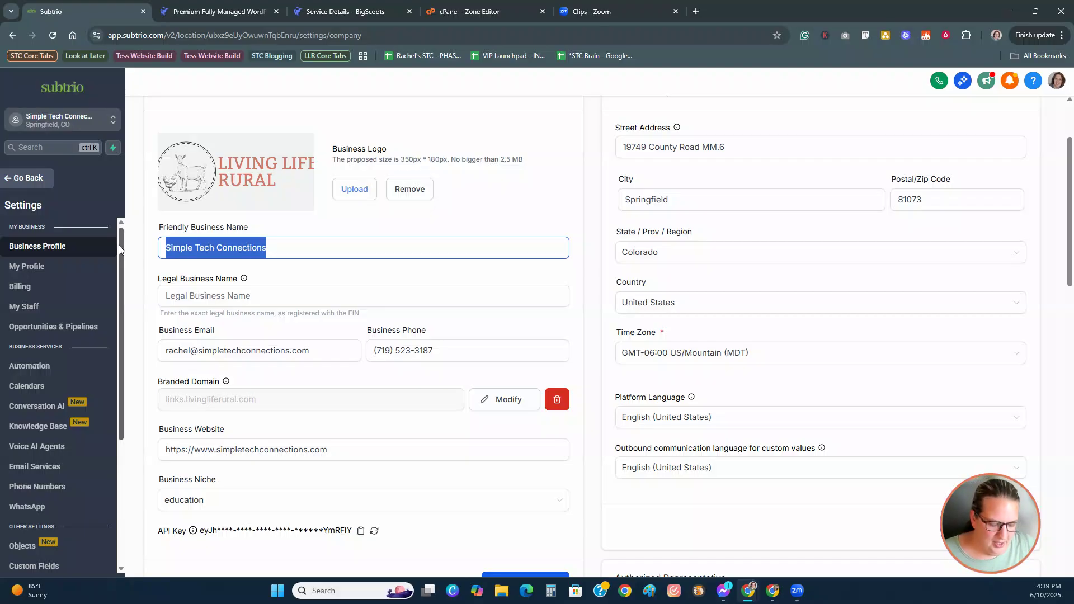
pyautogui.write('LIving L')
pyautogui.press('BackSpace')
pyautogui.press('BackSpace')
pyautogui.press('BackSpace')
pyautogui.press('BackSpace')
pyautogui.press('BackSpace')
pyautogui.press('BackSpace')
pyautogui.write('iving Life Rural')
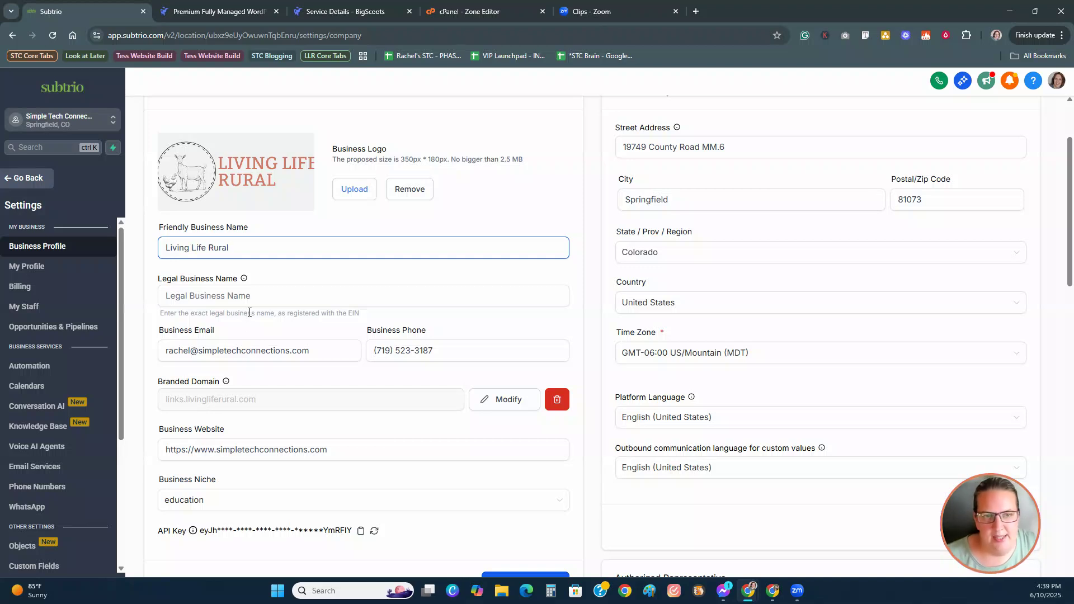
# Step: Replace the business email with the owner's livingliferural.com address
pyautogui.moveTo(244, 279)
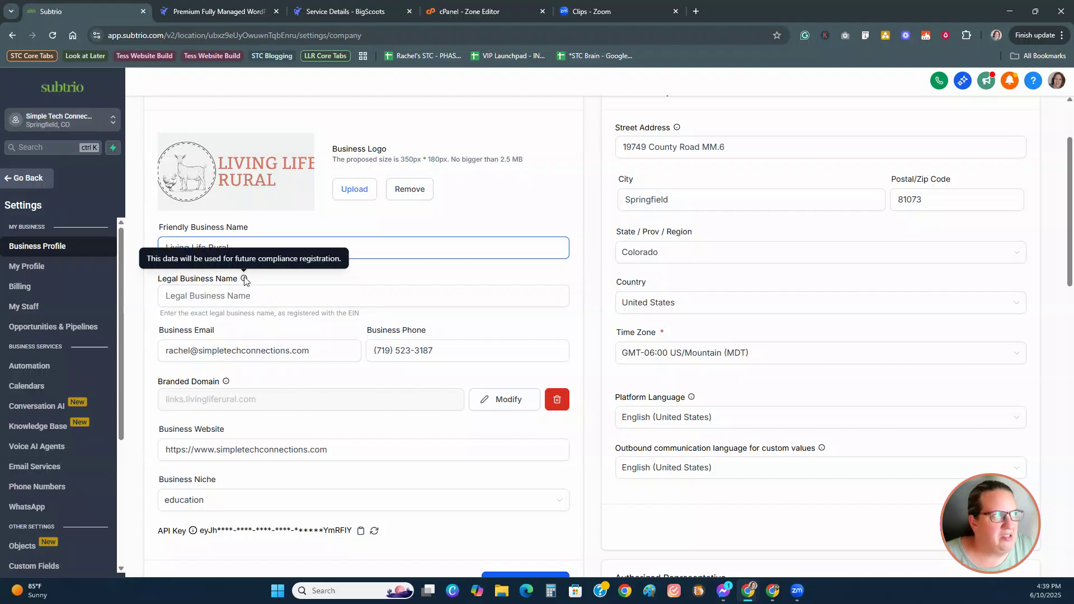
pyautogui.click(192, 295)
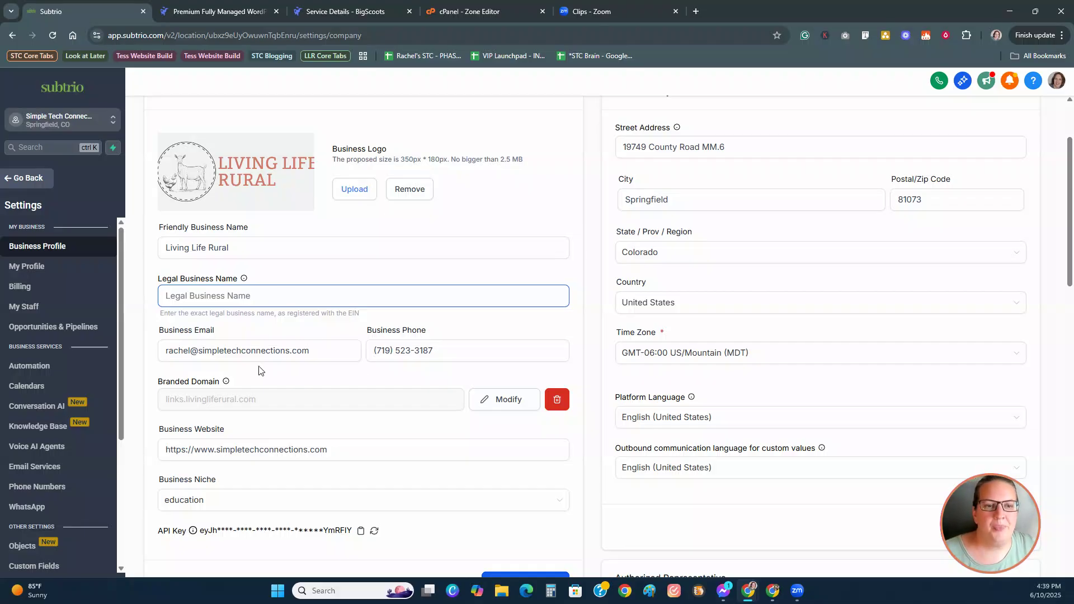
pyautogui.moveTo(320, 347); pyautogui.dragTo(159, 350)
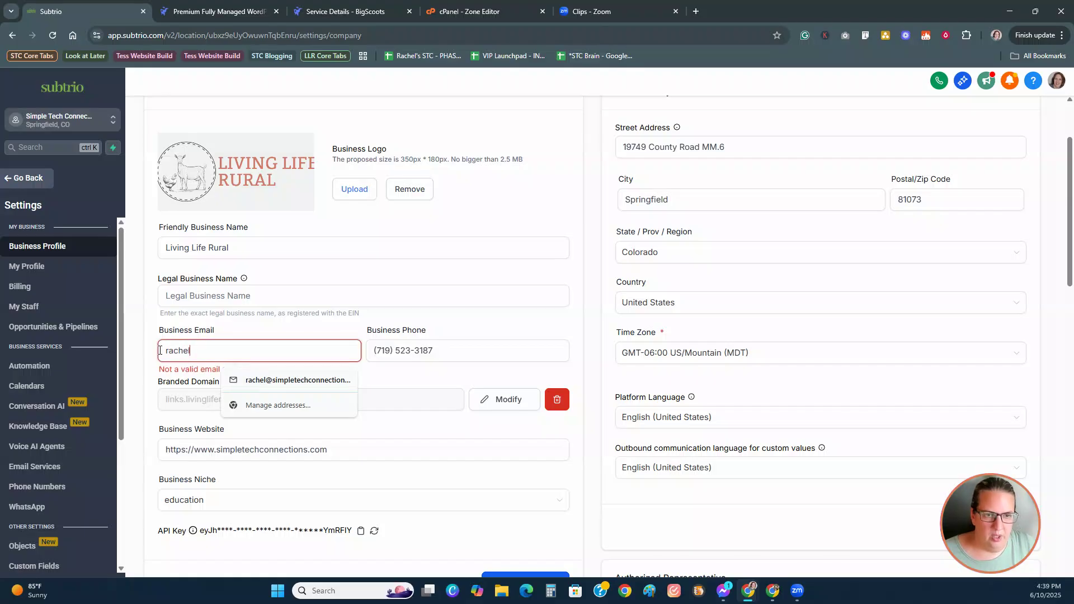
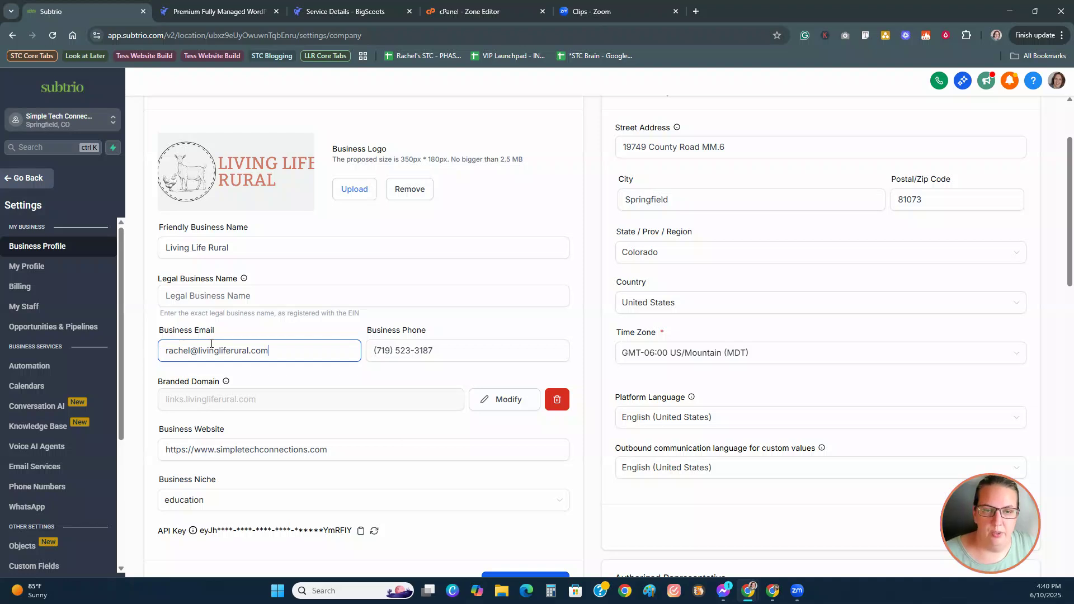
pyautogui.scroll(-1, 462, 368)
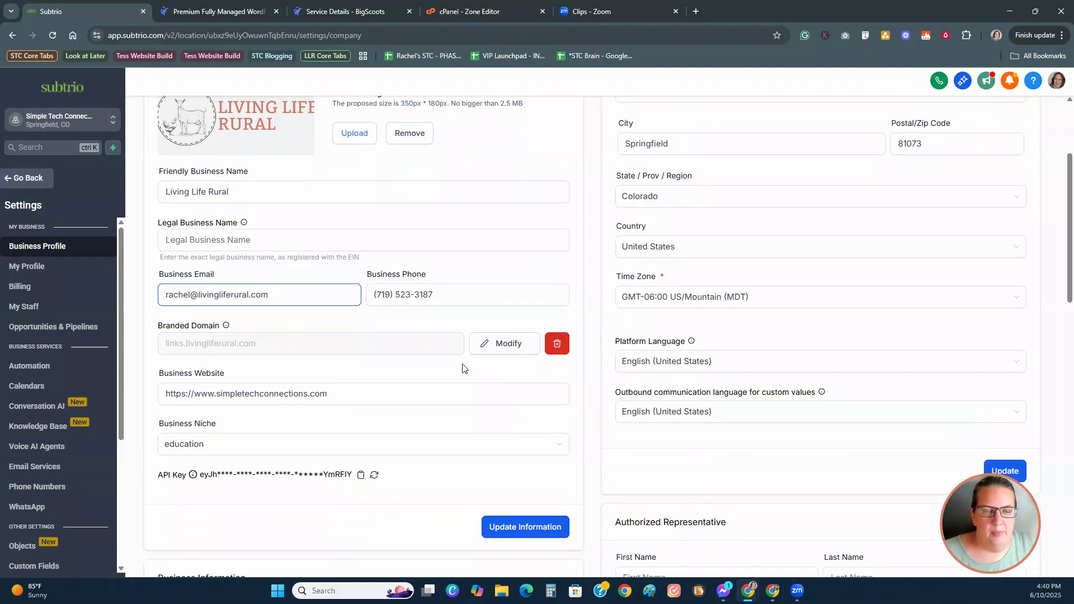
pyautogui.click(469, 291)
# Step: Set the business website domain to livingliferural.com
pyautogui.scroll(-1, 469, 291)
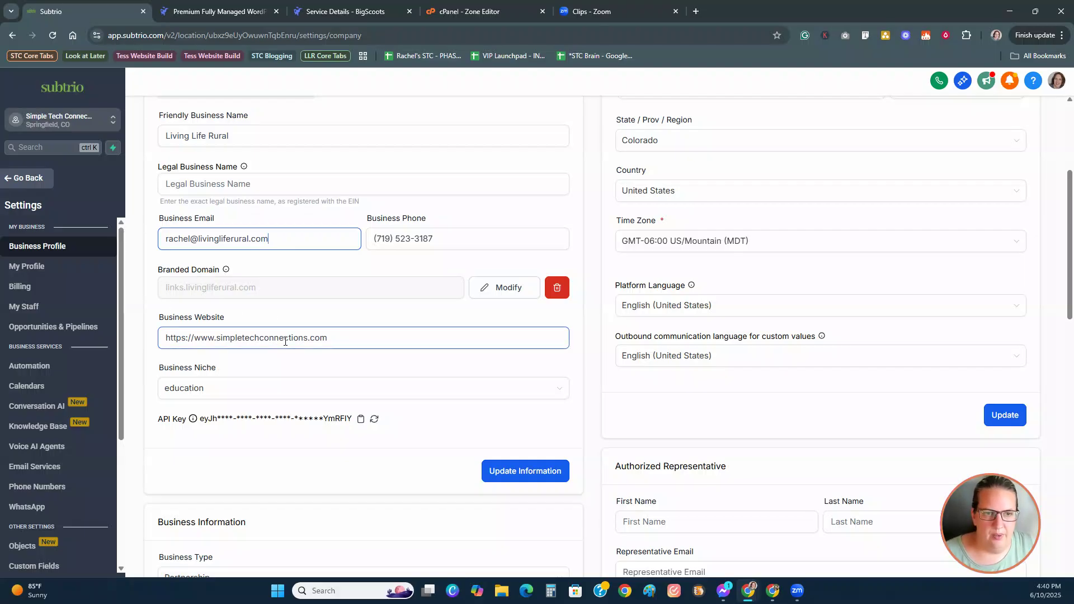
pyautogui.scroll(-1, 285, 341)
pyautogui.doubleClick(216, 283)
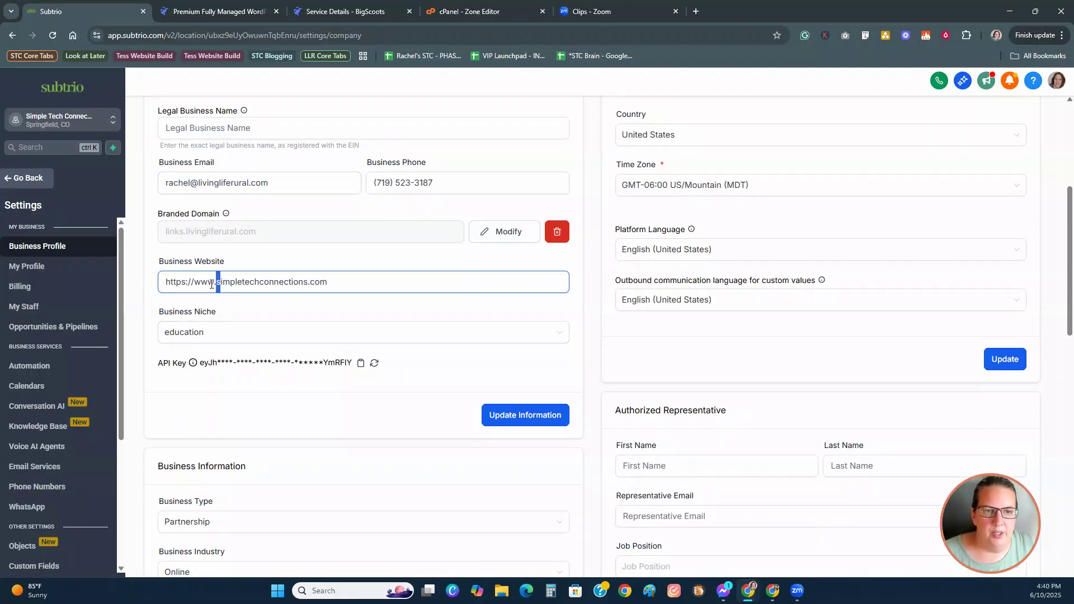
pyautogui.moveTo(194, 283); pyautogui.dragTo(368, 289)
pyautogui.write('l')
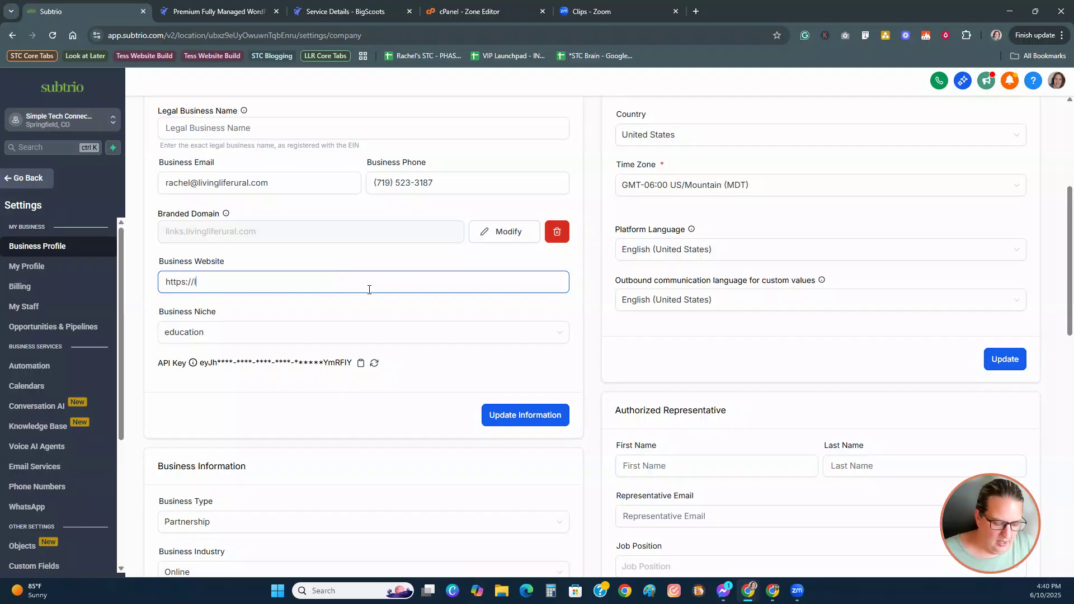
pyautogui.write('ivingliferural.com')
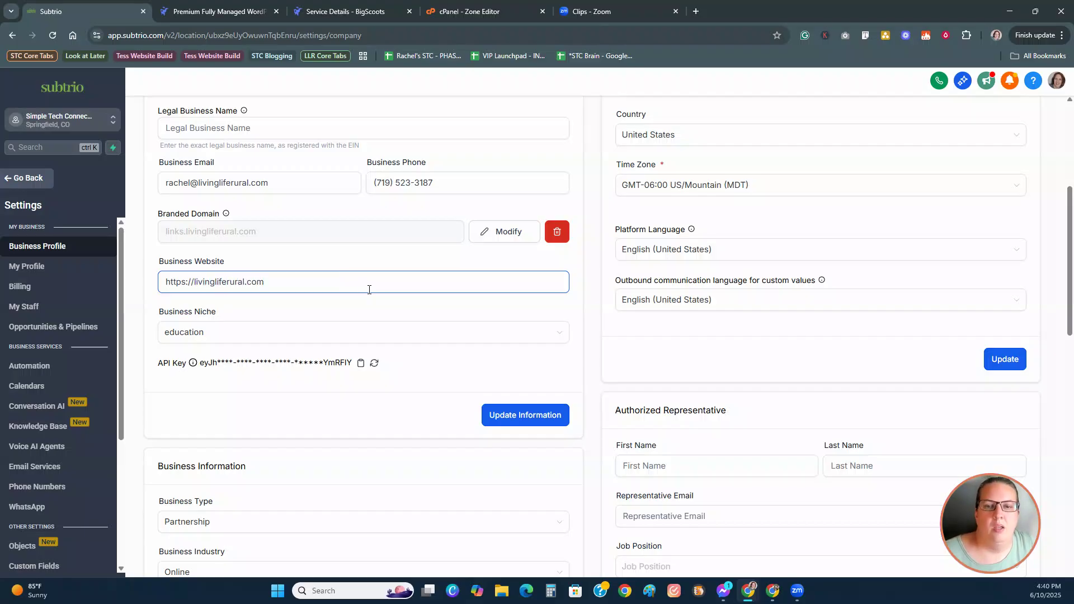
pyautogui.click(392, 335)
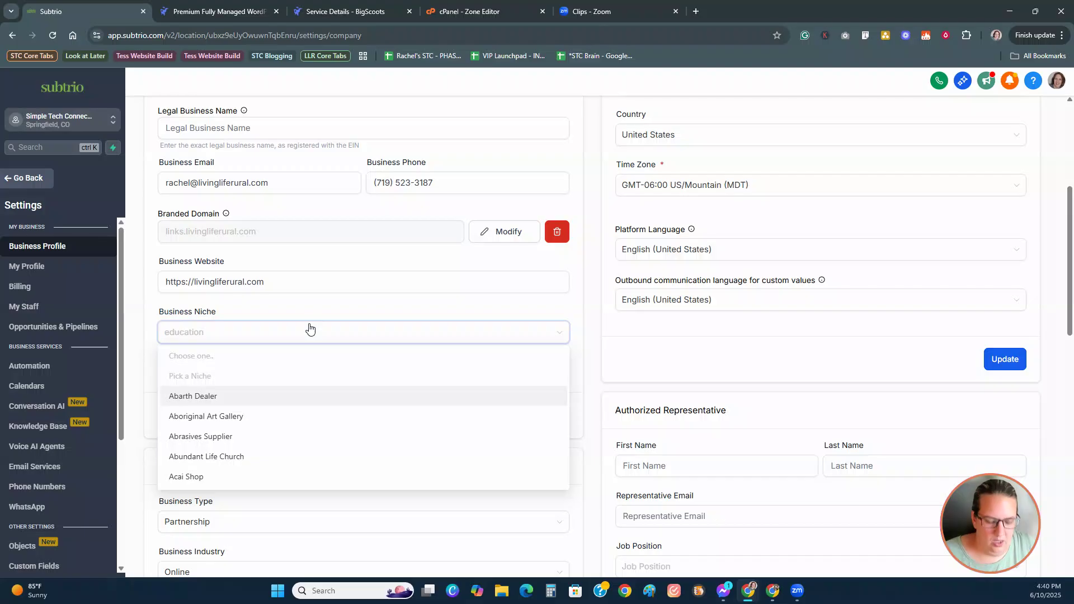
pyautogui.write('home')
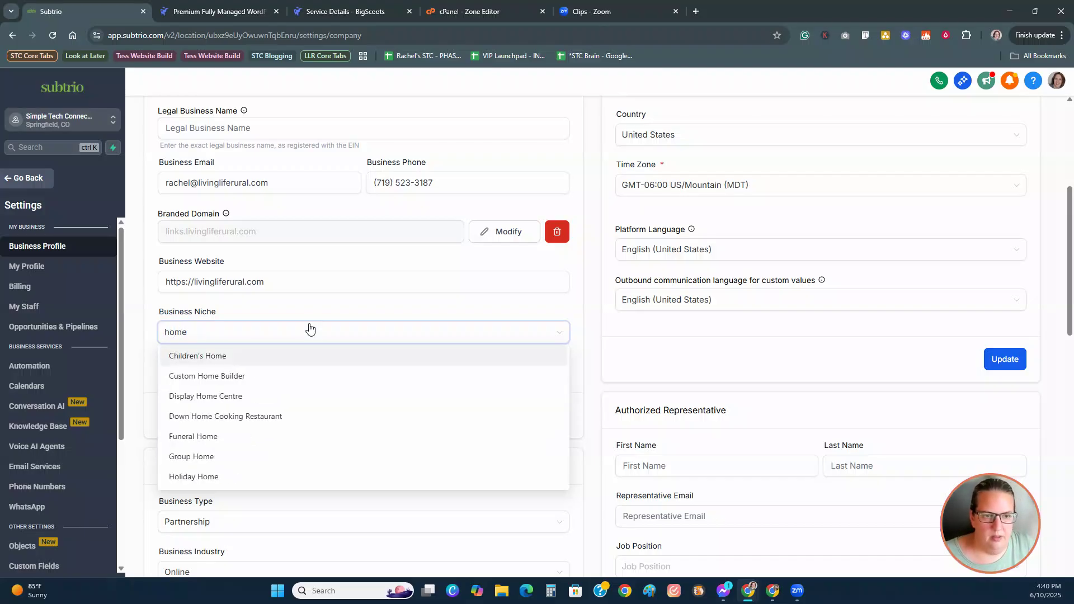
pyautogui.write('stea')
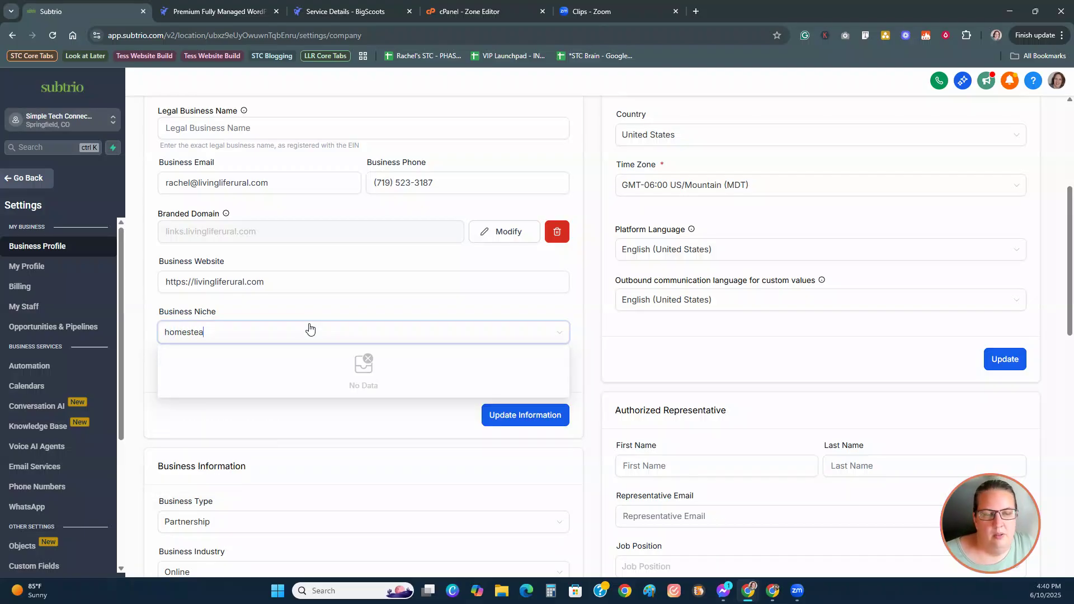
pyautogui.press('BackSpace')
pyautogui.press('BackSpace')
pyautogui.press('BackSpace')
pyautogui.press('BackSpace')
pyautogui.press('BackSpace')
pyautogui.press('BackSpace')
pyautogui.press('BackSpace')
pyautogui.press('BackSpace')
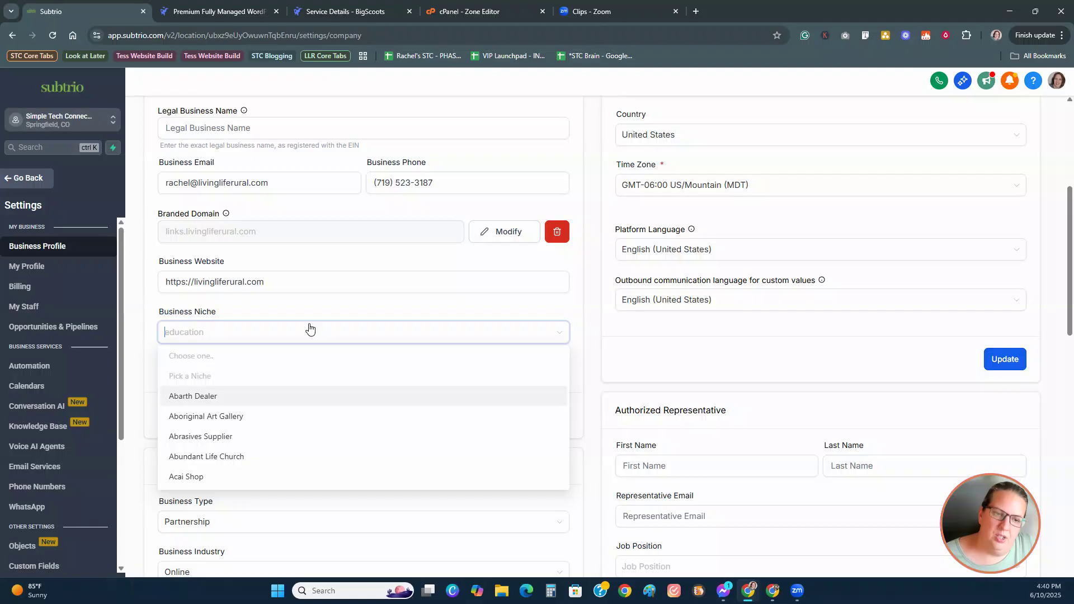
pyautogui.write('garde')
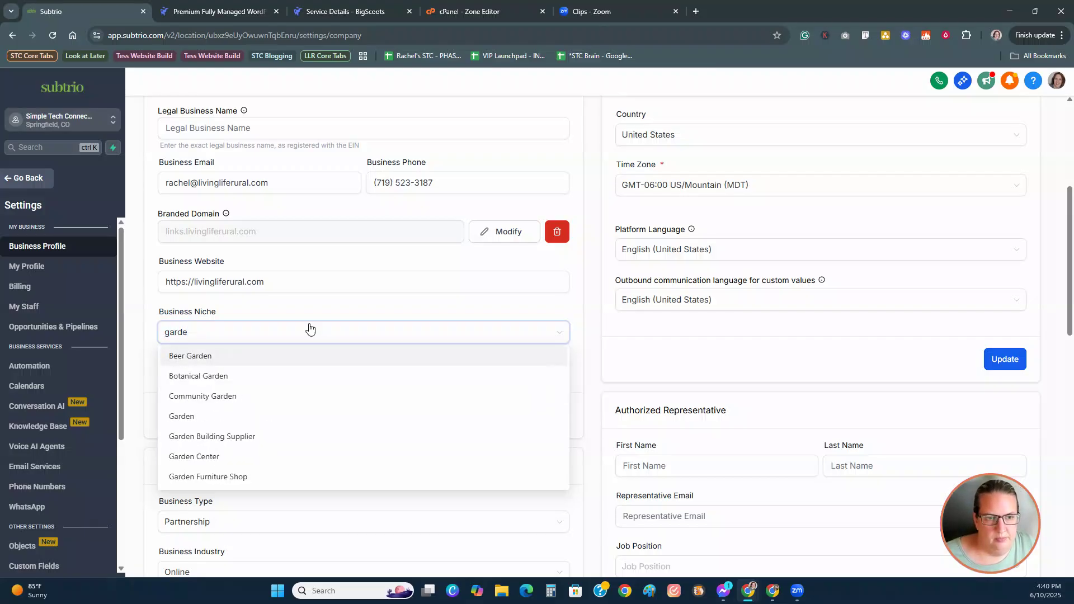
pyautogui.press('BackSpace')
pyautogui.press('BackSpace')
pyautogui.press('BackSpace')
pyautogui.press('BackSpace')
pyautogui.press('BackSpace')
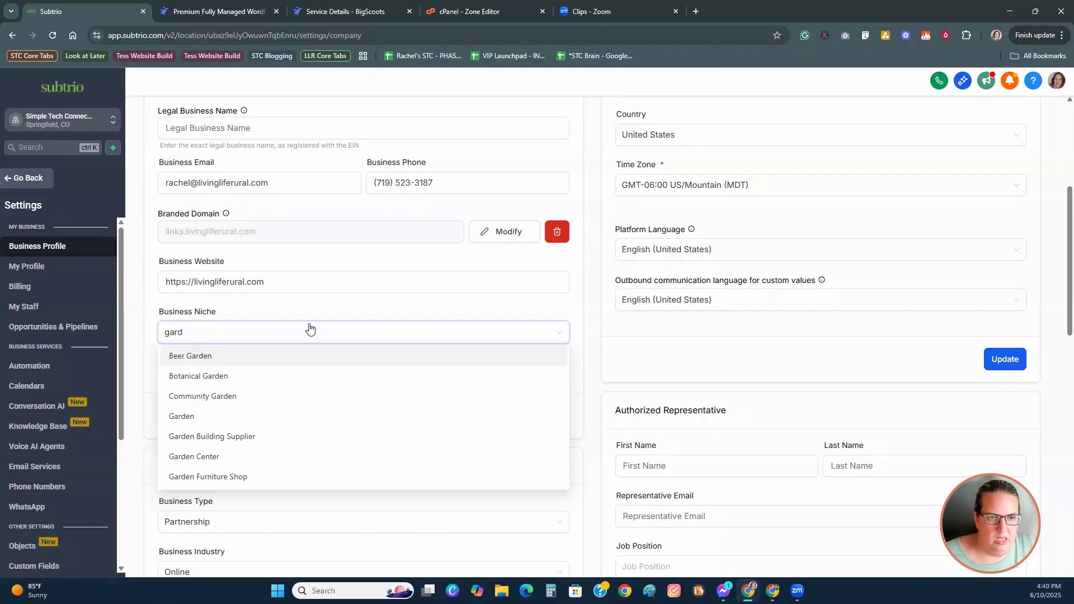
pyautogui.write('livesto')
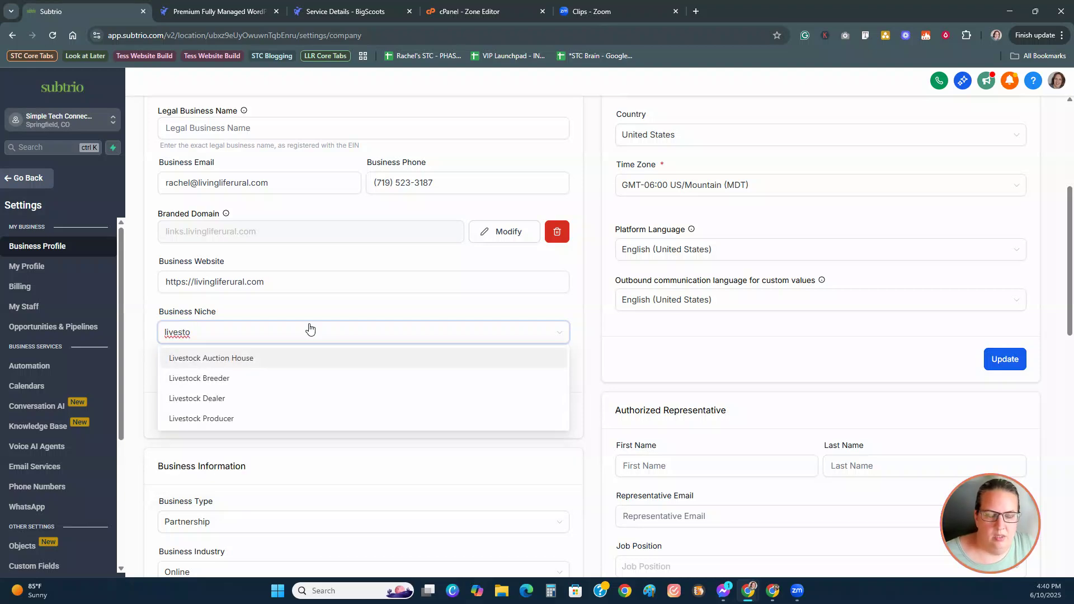
pyautogui.press('BackSpace')
pyautogui.press('BackSpace')
pyautogui.press('BackSpace')
pyautogui.press('BackSpace')
pyautogui.press('BackSpace')
pyautogui.press('BackSpace')
pyautogui.press('BackSpace')
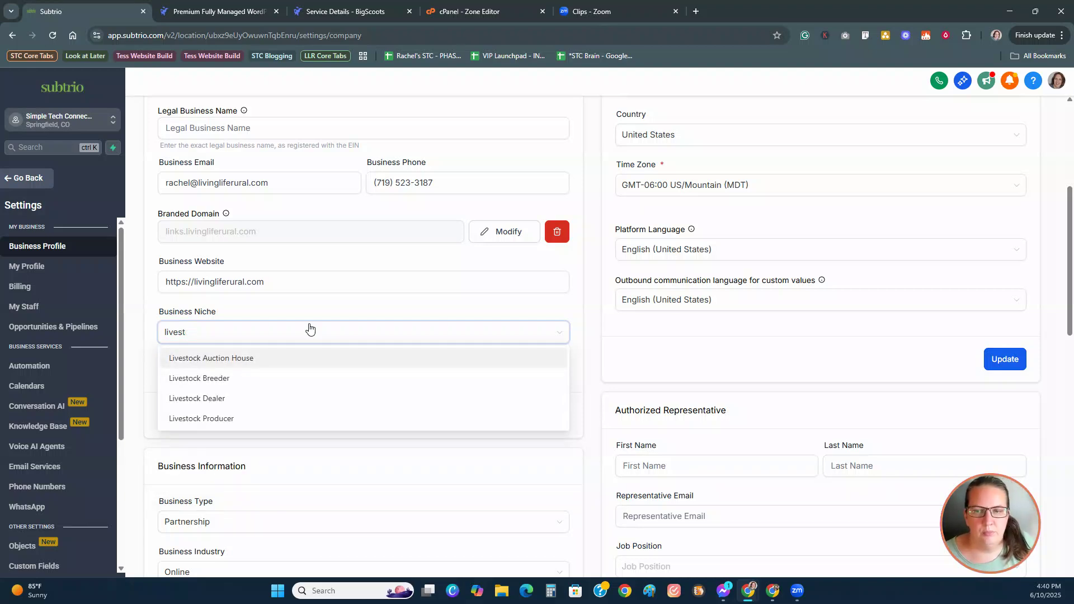
pyautogui.write('home')
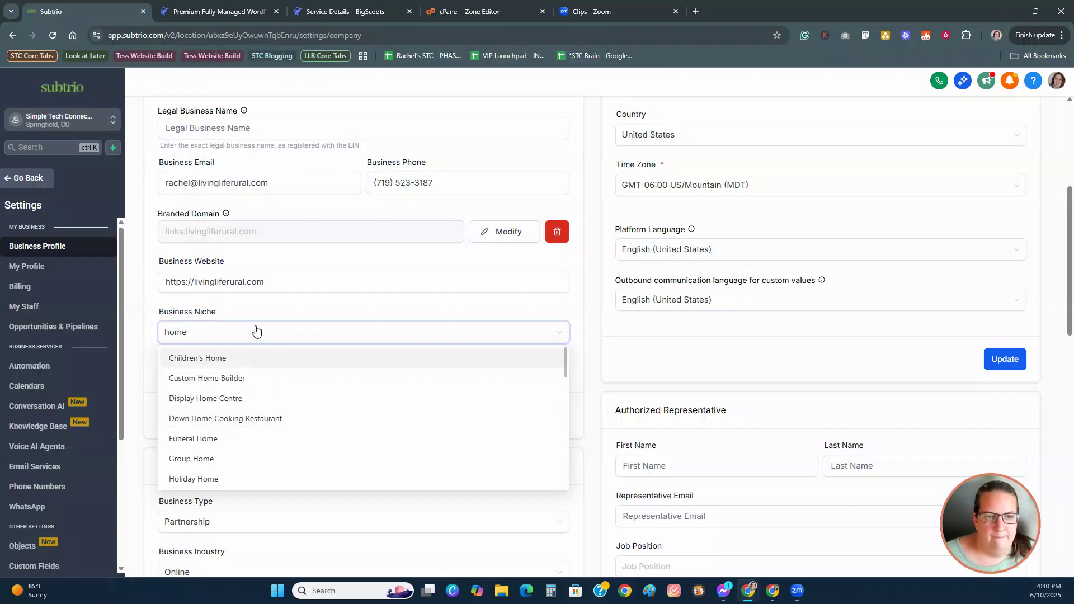
pyautogui.press('BackSpace')
pyautogui.press('BackSpace')
pyautogui.press('BackSpace')
pyautogui.press('BackSpace')
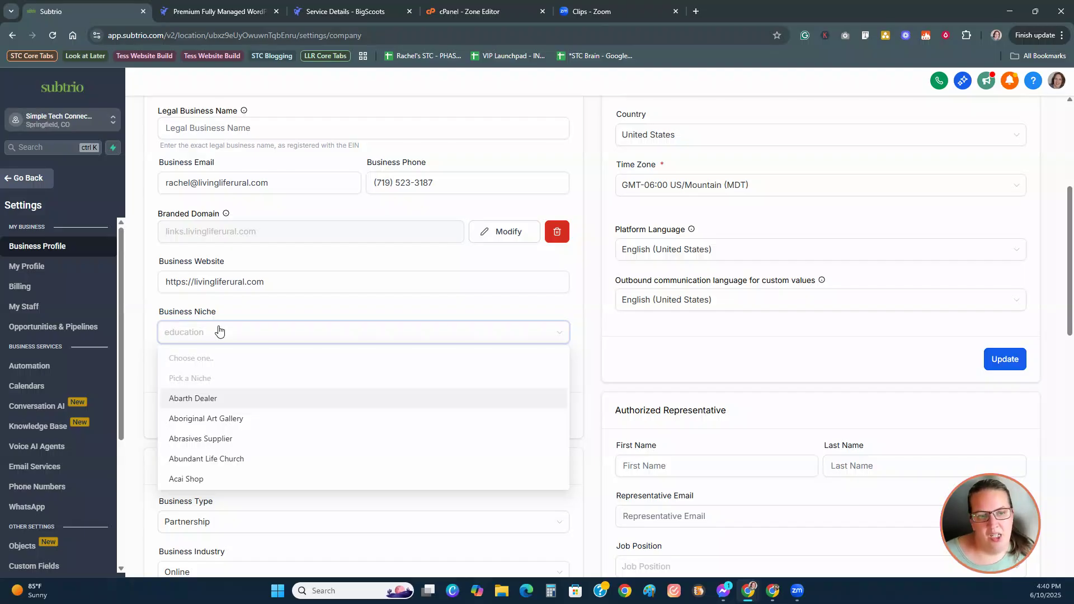
pyautogui.write('other')
pyautogui.press('BackSpace')
pyautogui.press('BackSpace')
pyautogui.press('BackSpace')
pyautogui.press('BackSpace')
pyautogui.press('BackSpace')
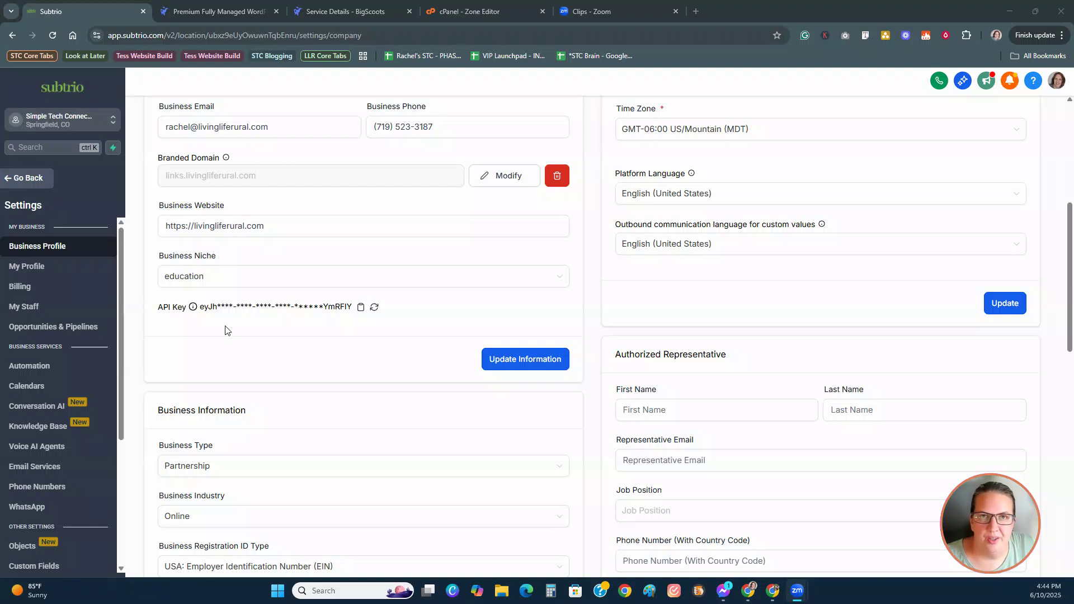
# Step: Save the updated business profile information with Update Information
pyautogui.scroll(2, 238, 349)
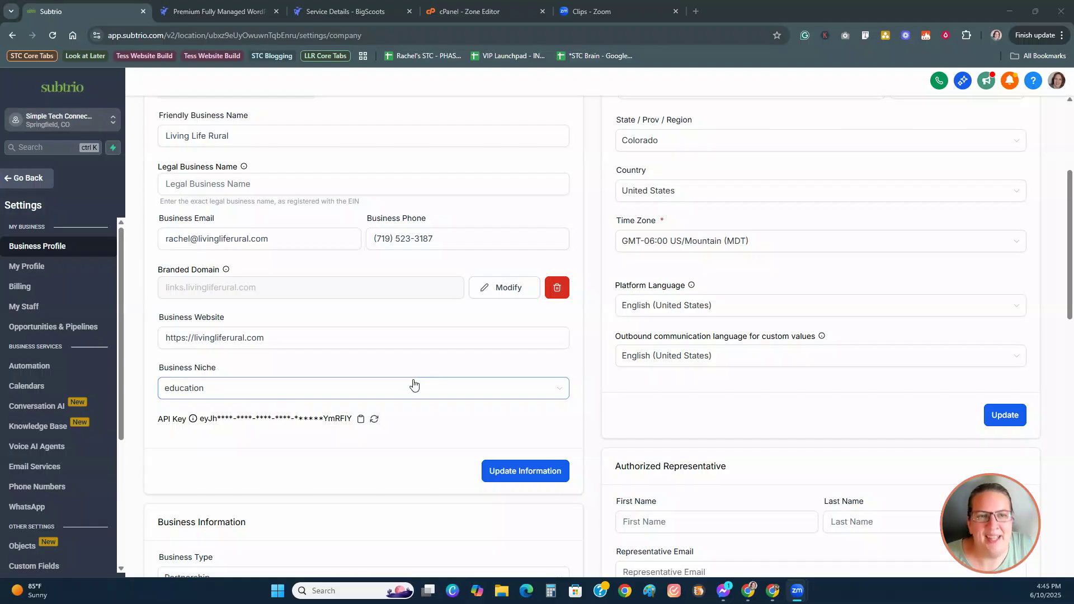
pyautogui.scroll(1, 414, 385)
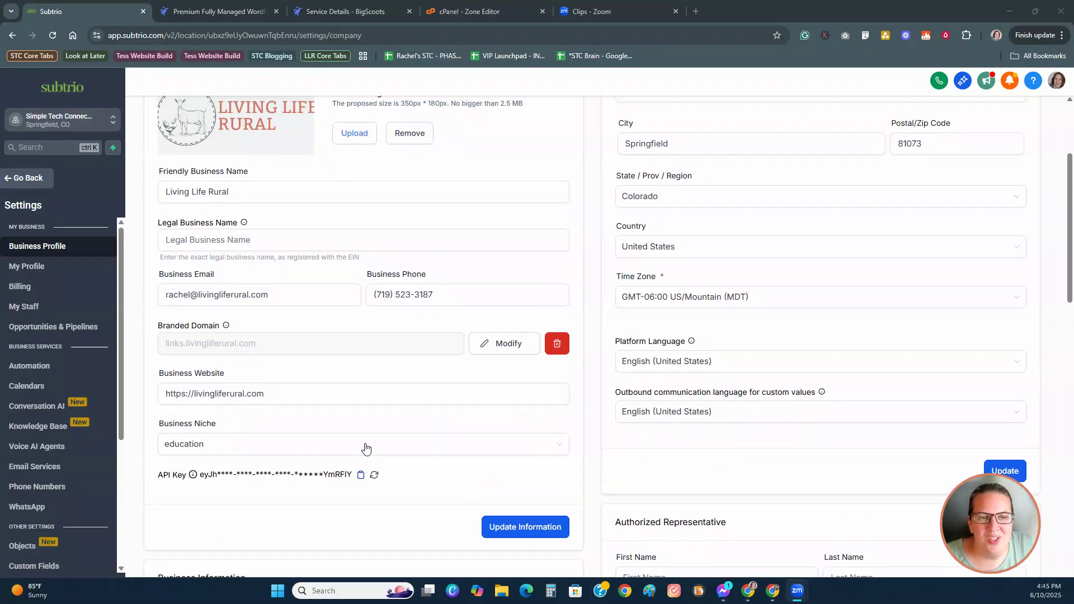
pyautogui.click(531, 530)
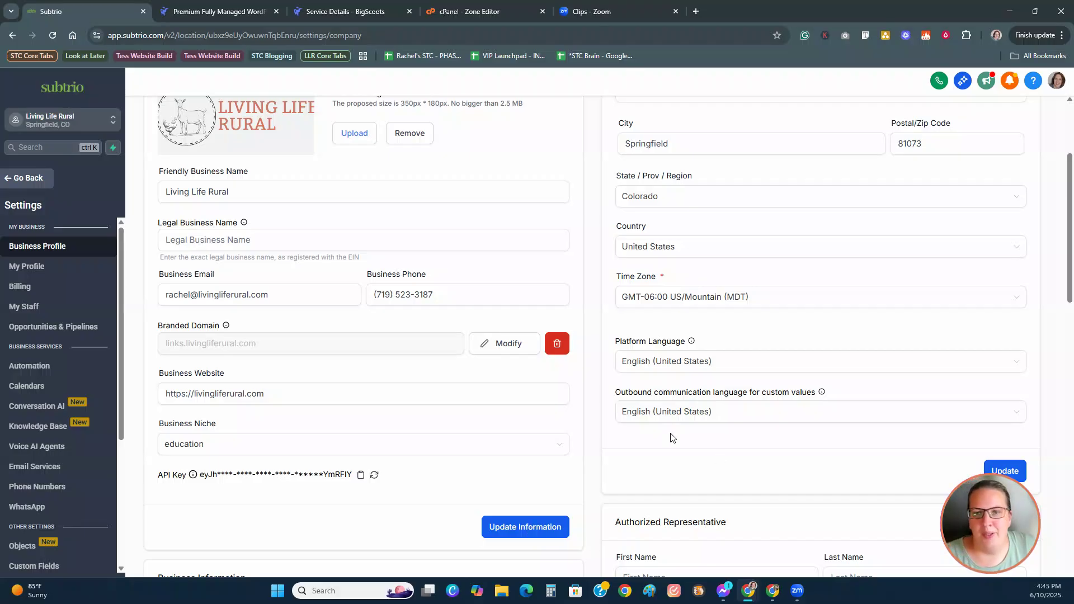
pyautogui.click(689, 137)
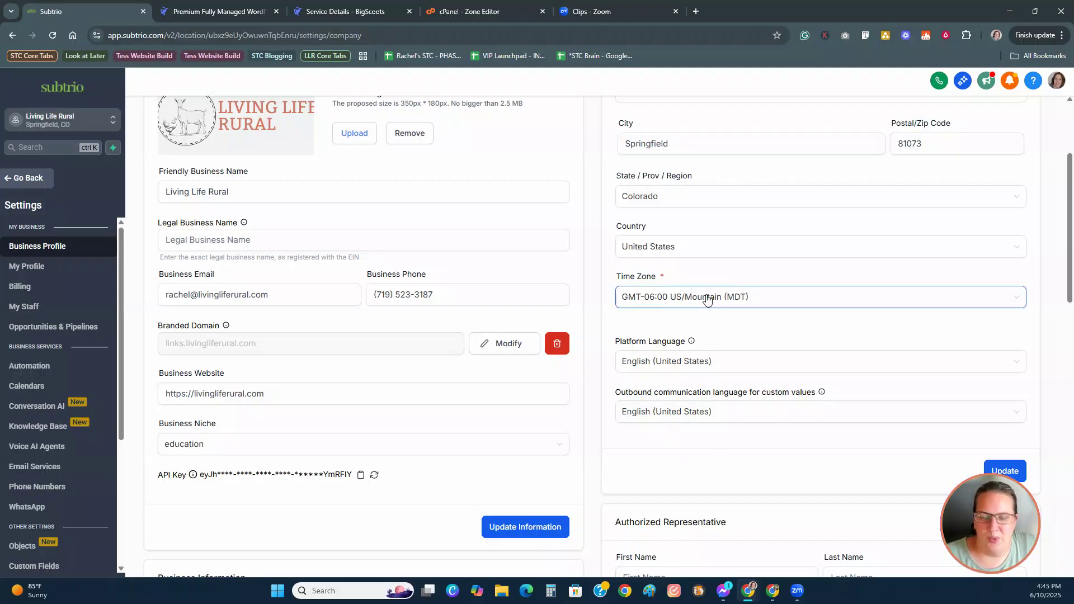
# Step: Scroll through the remaining Business Profile settings sections to review them
pyautogui.scroll(-3, 719, 335)
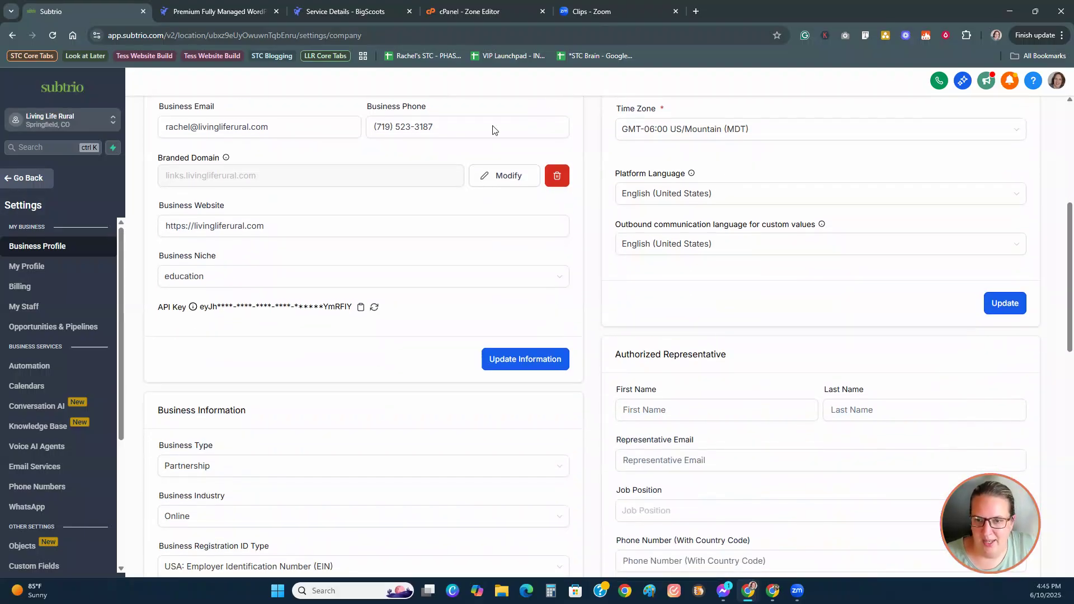
pyautogui.scroll(-4, 822, 337)
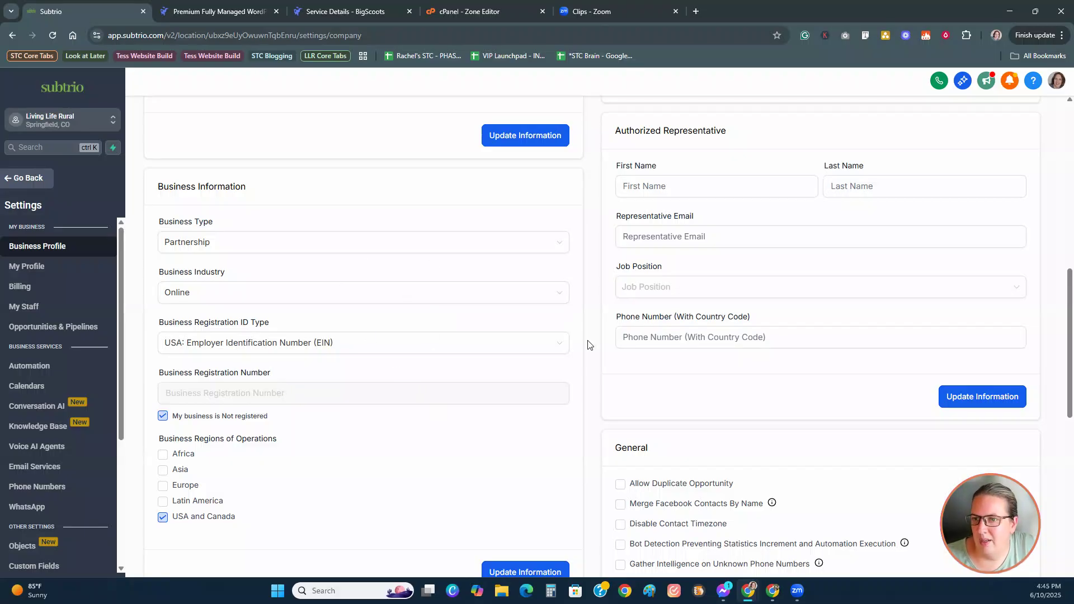
pyautogui.scroll(-5, 589, 352)
pyautogui.scroll(-1, 589, 358)
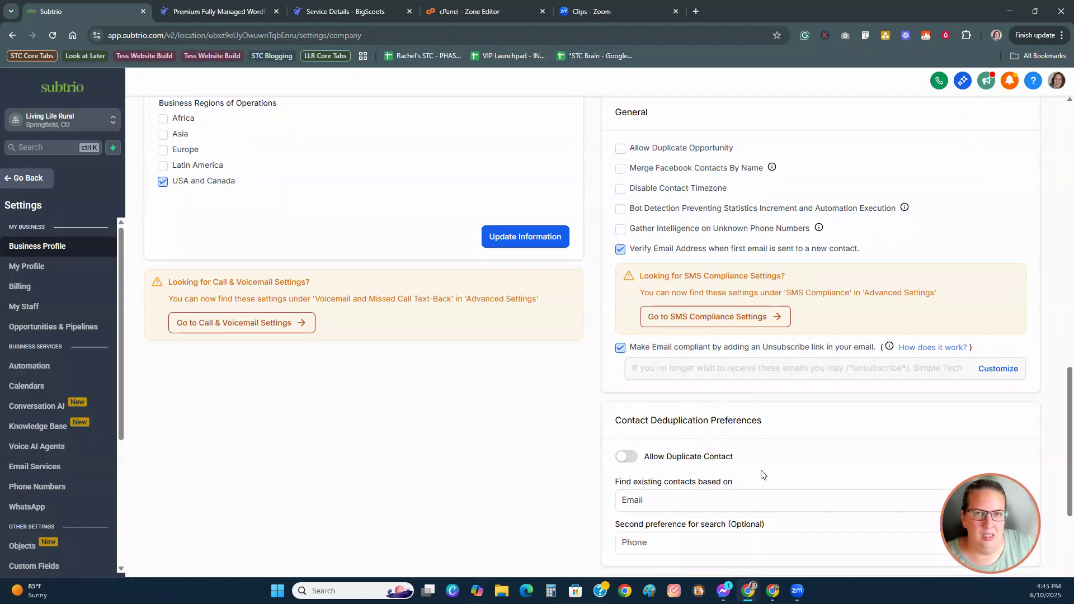
pyautogui.scroll(1, 752, 460)
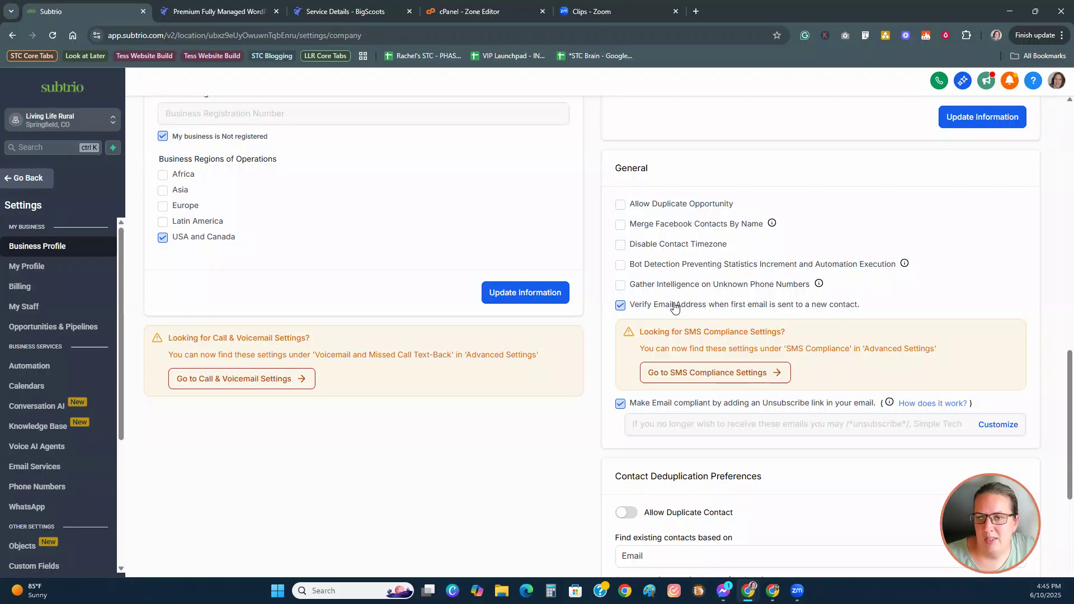
pyautogui.scroll(-1, 674, 307)
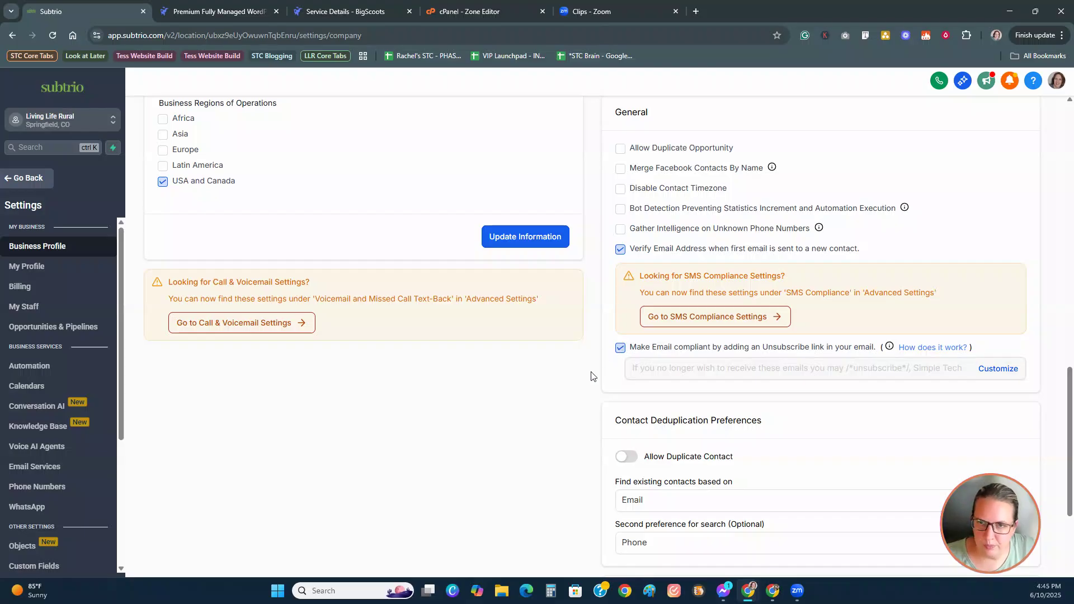
pyautogui.scroll(1, 592, 376)
pyautogui.scroll(-5, 591, 376)
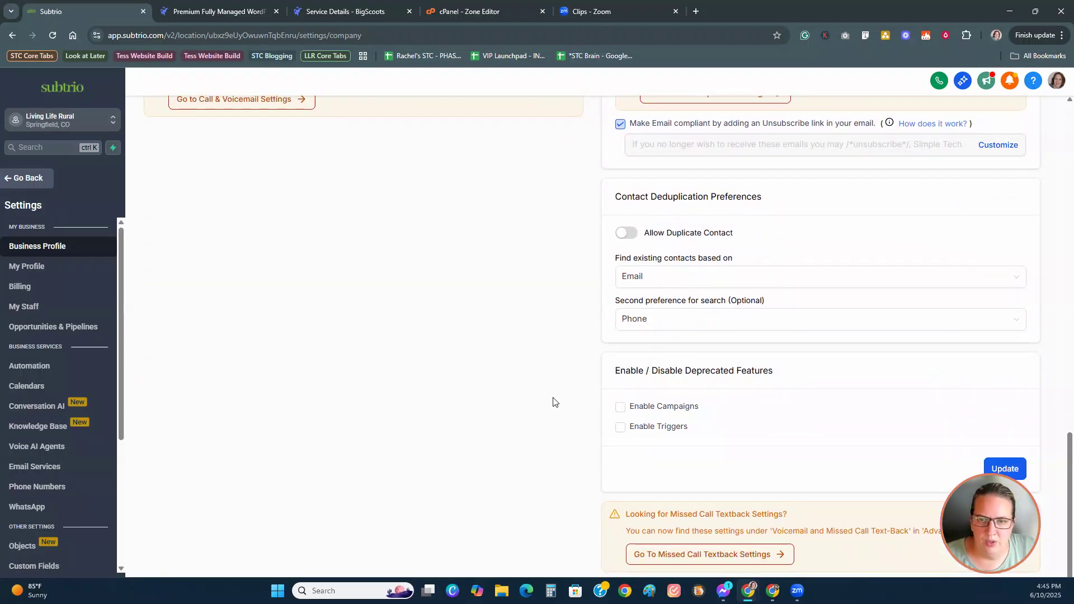
pyautogui.scroll(-1, 554, 394)
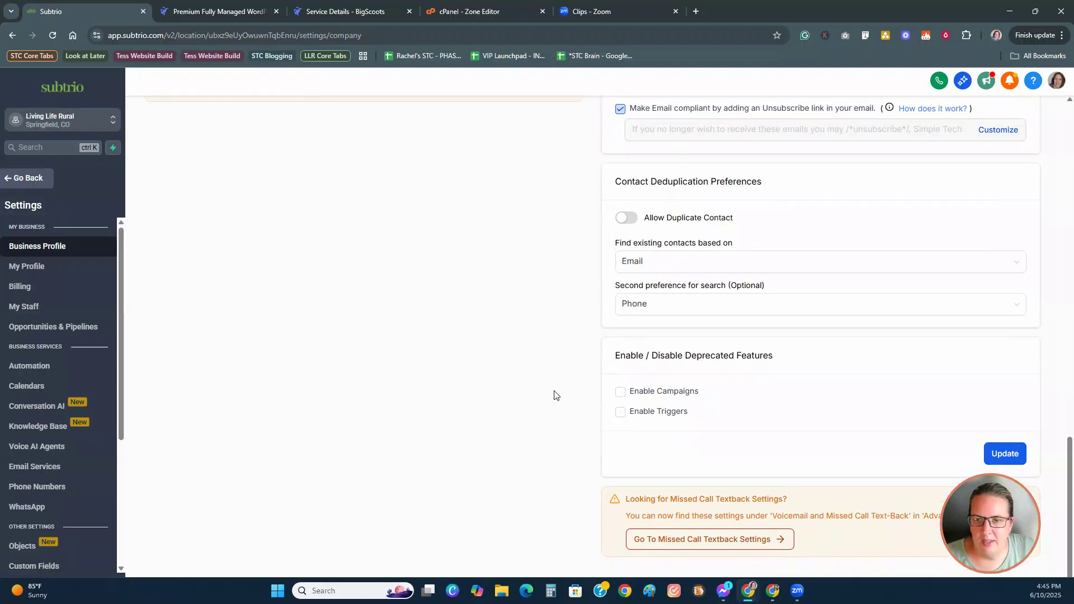
pyautogui.scroll(15, 574, 498)
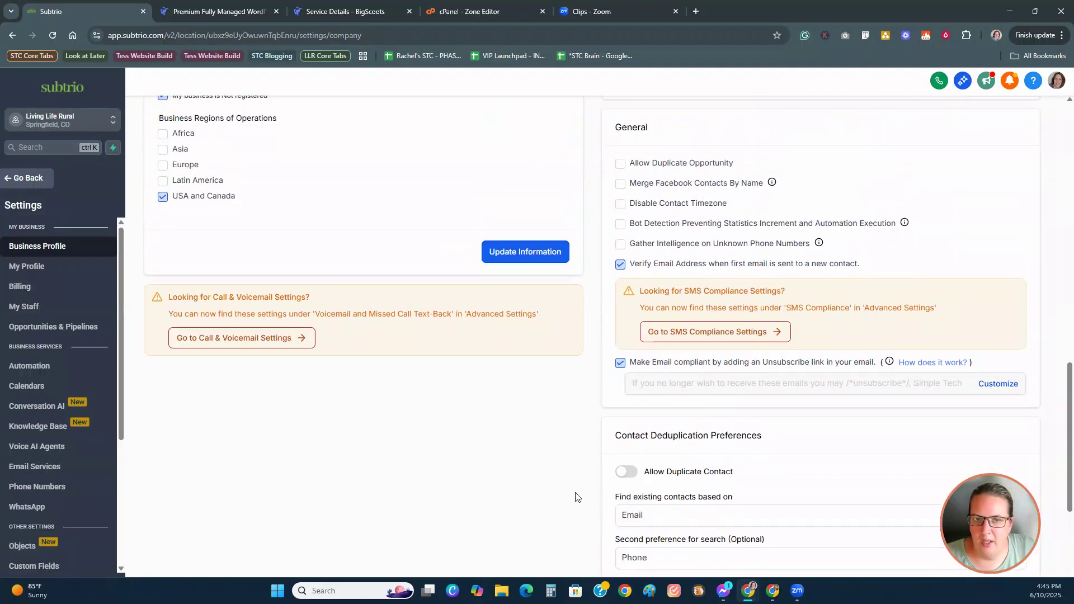
pyautogui.scroll(5, 588, 493)
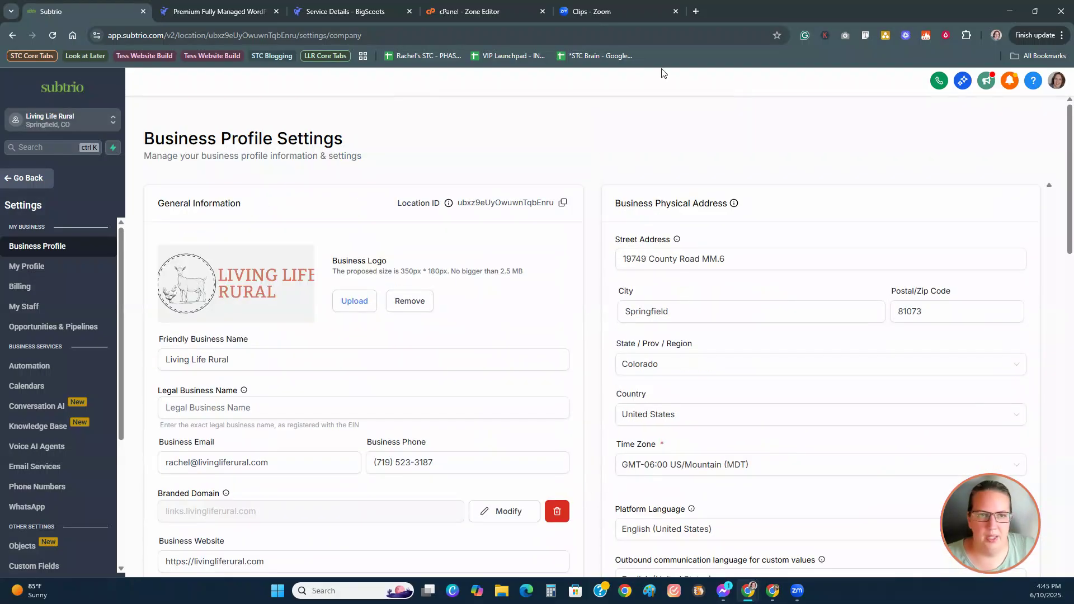
pyautogui.scroll(-8, 421, 308)
pyautogui.scroll(-4, 421, 310)
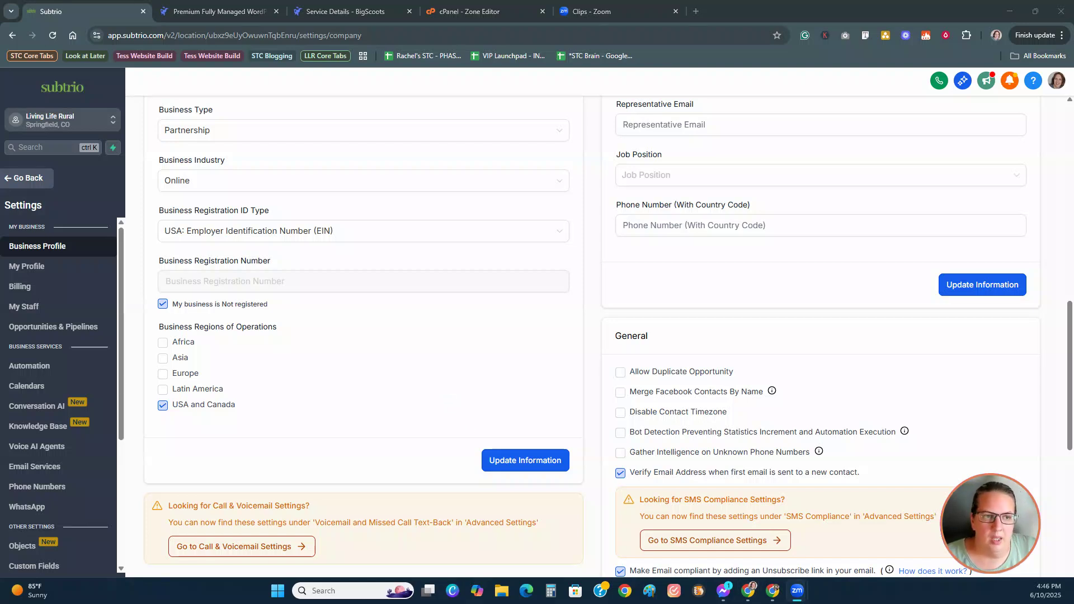
pyautogui.click(41, 268)
# Step: Open My Profile and scroll down to the weekday Available Hours
pyautogui.click(40, 268)
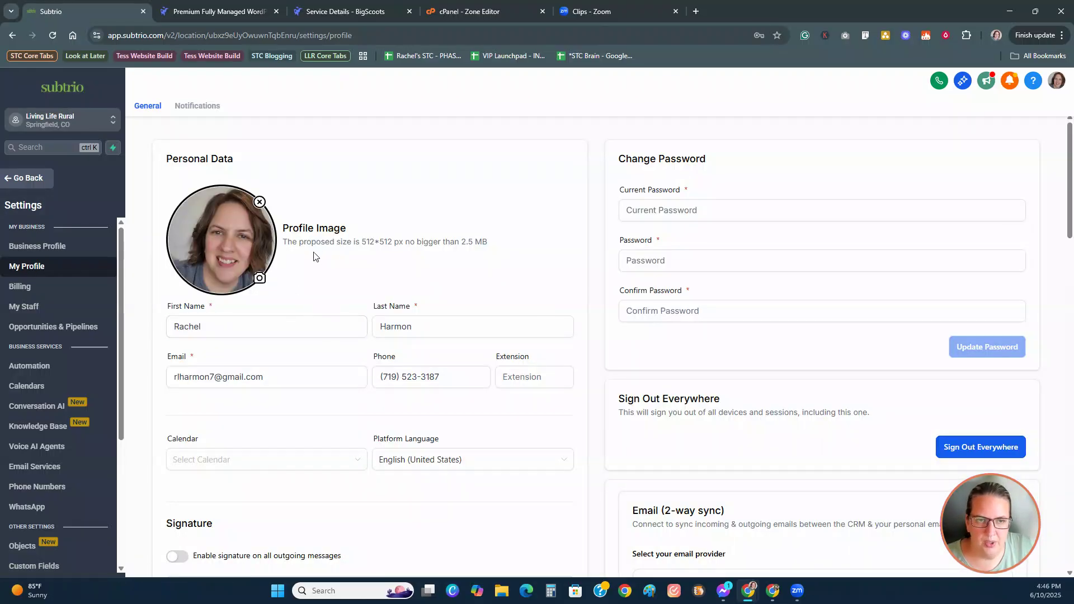
pyautogui.scroll(-5, 442, 413)
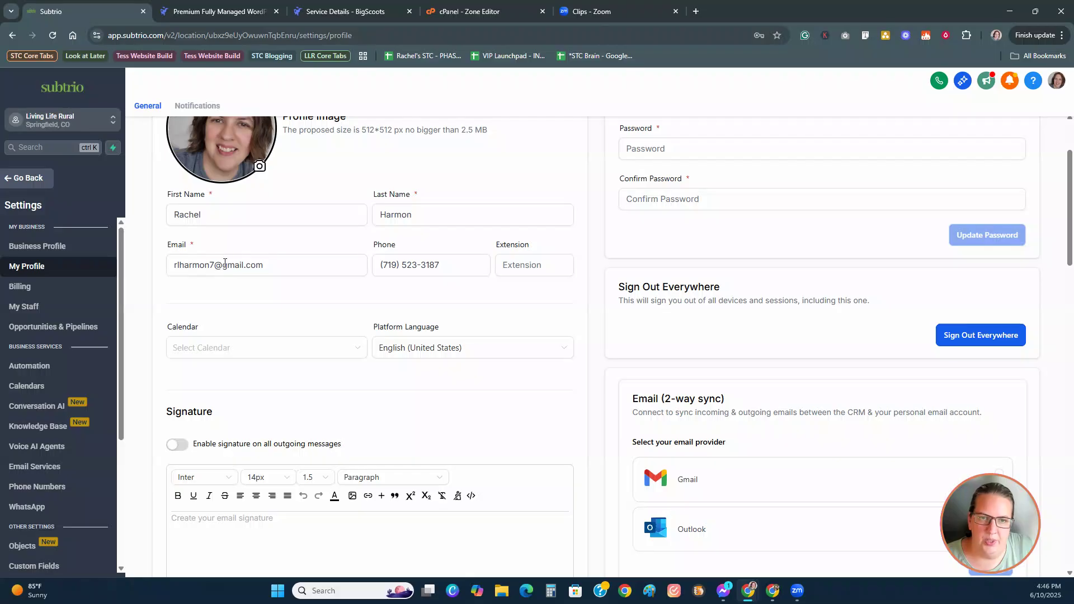
pyautogui.scroll(-10, 500, 441)
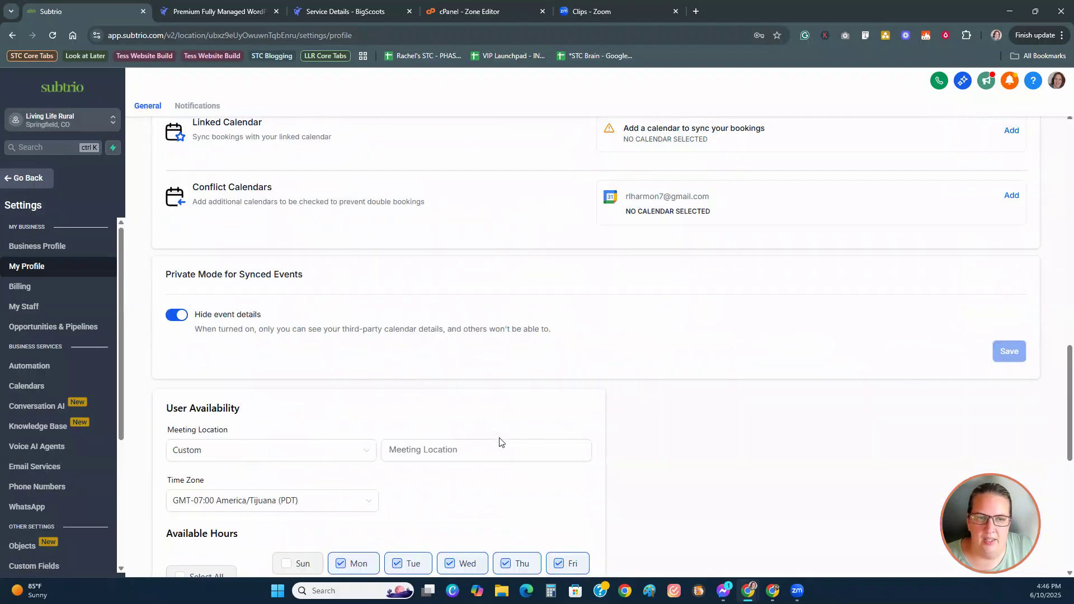
pyautogui.scroll(-6, 500, 442)
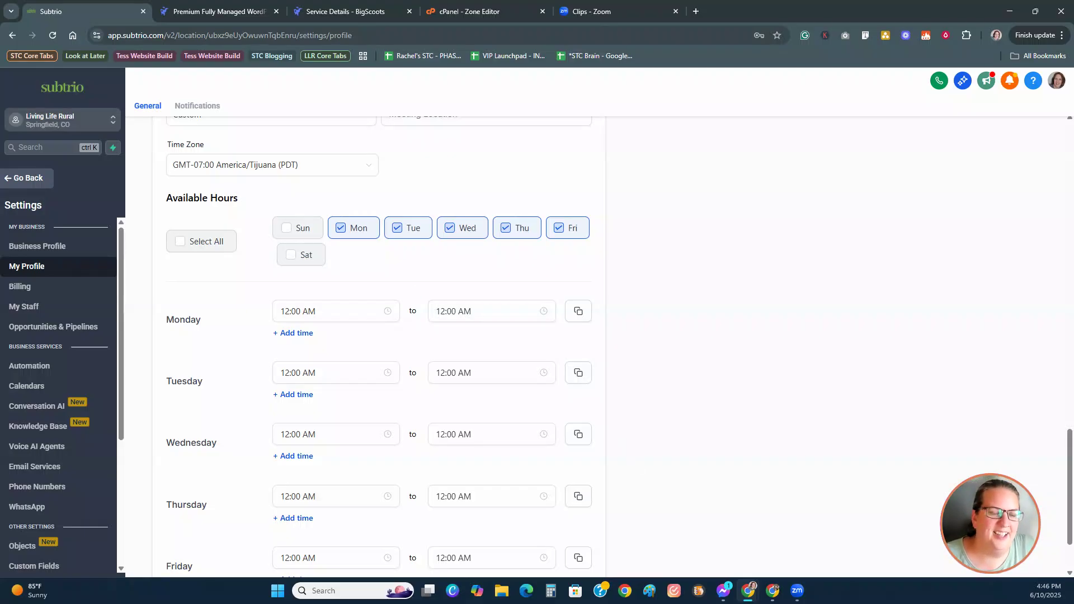
# Step: Review the Billing settings' Payments and Wallet & Transactions tabs
pyautogui.click(34, 287)
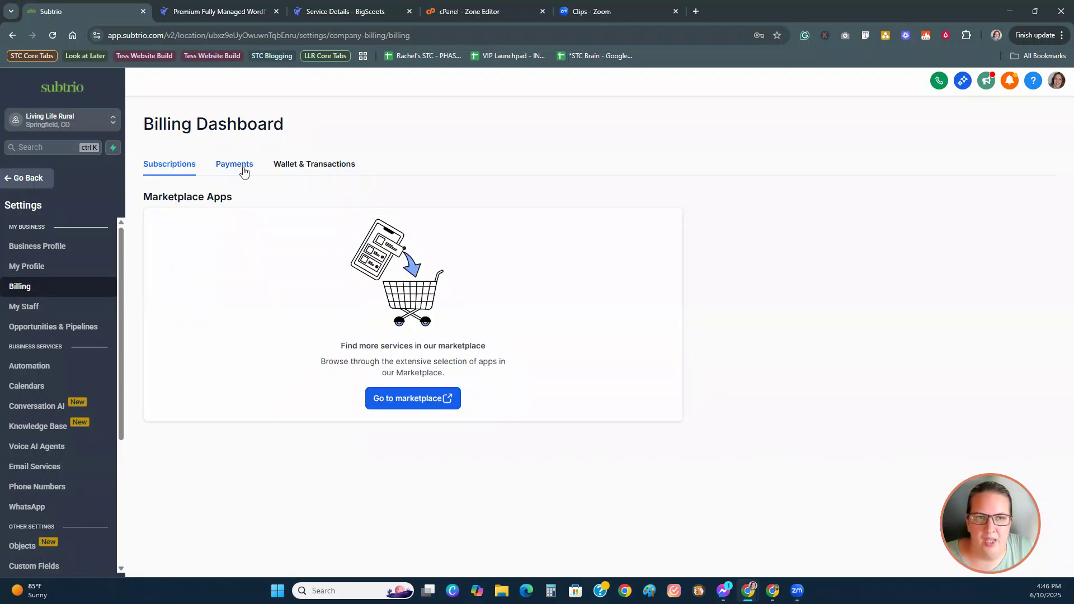
pyautogui.click(244, 170)
pyautogui.click(285, 168)
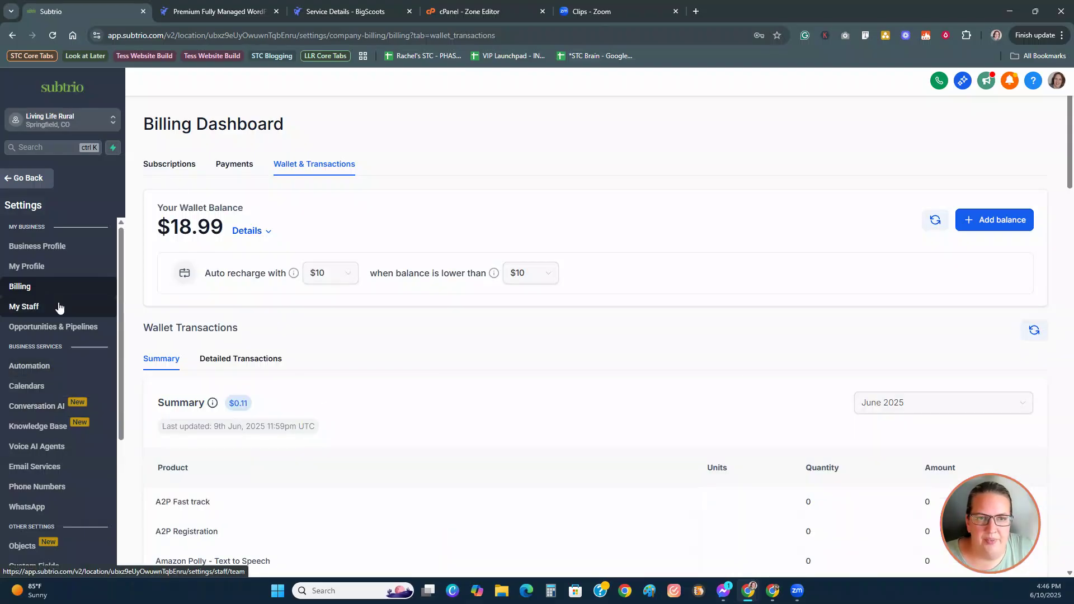
pyautogui.scroll(-1, 79, 324)
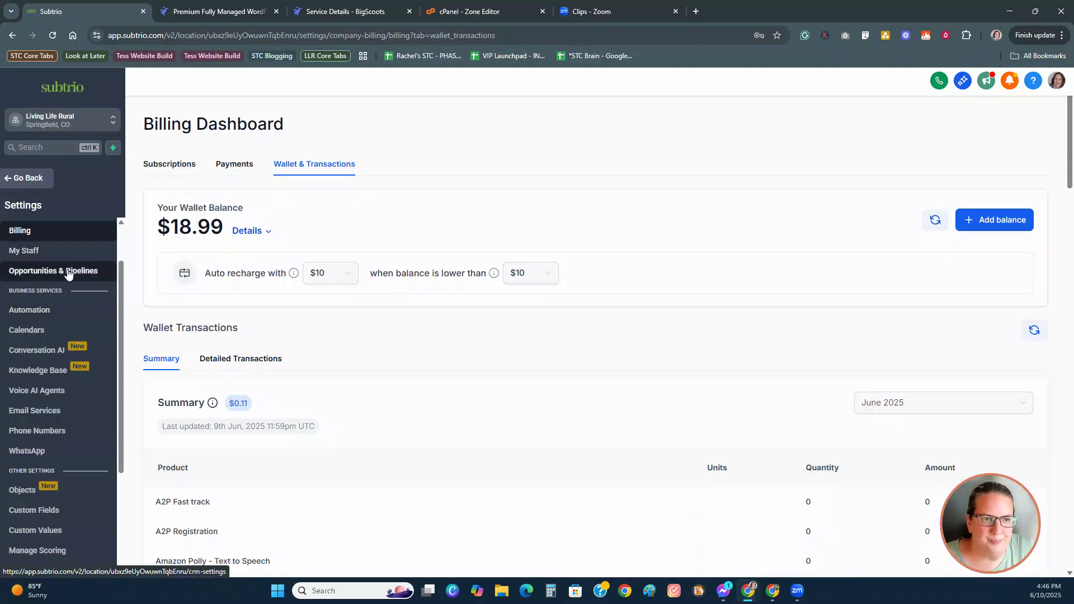
# Step: Check the Opportunities & Pipelines settings, then go to Calendar settings
pyautogui.click(68, 272)
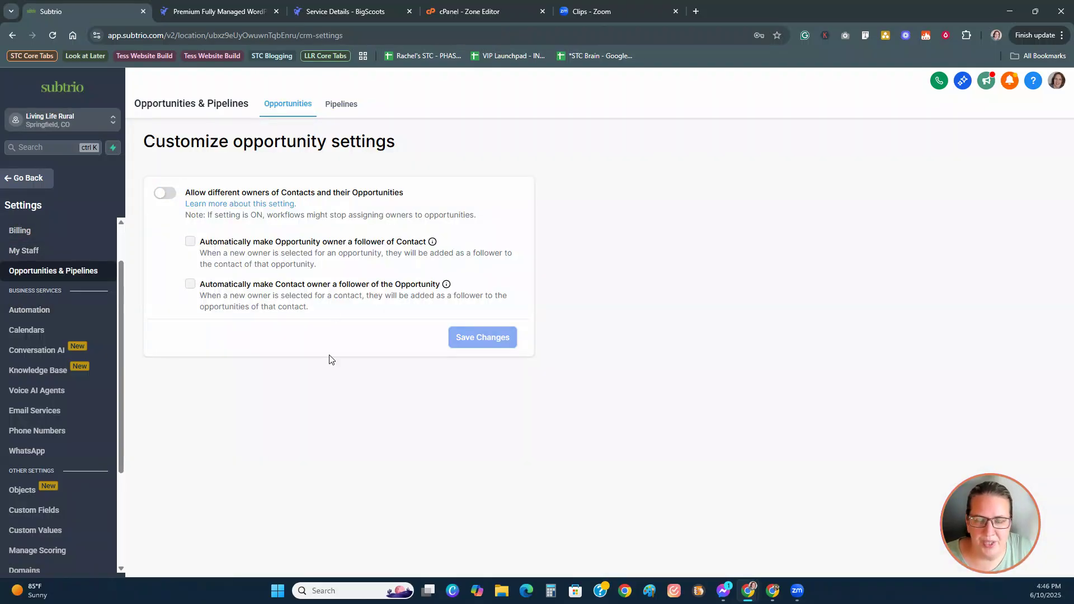
pyautogui.scroll(-1, 89, 412)
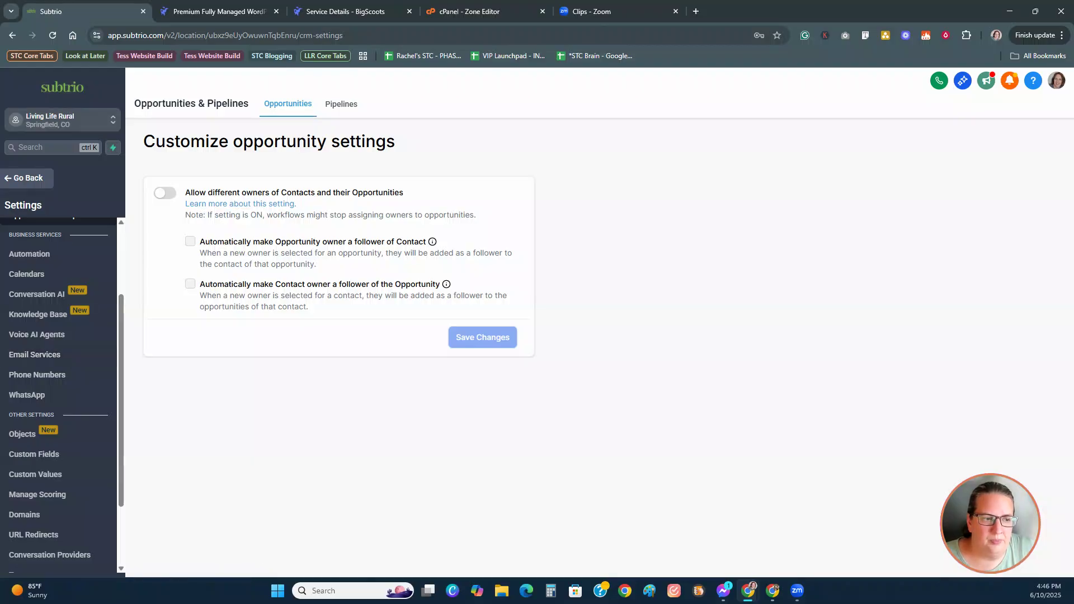
pyautogui.click(27, 274)
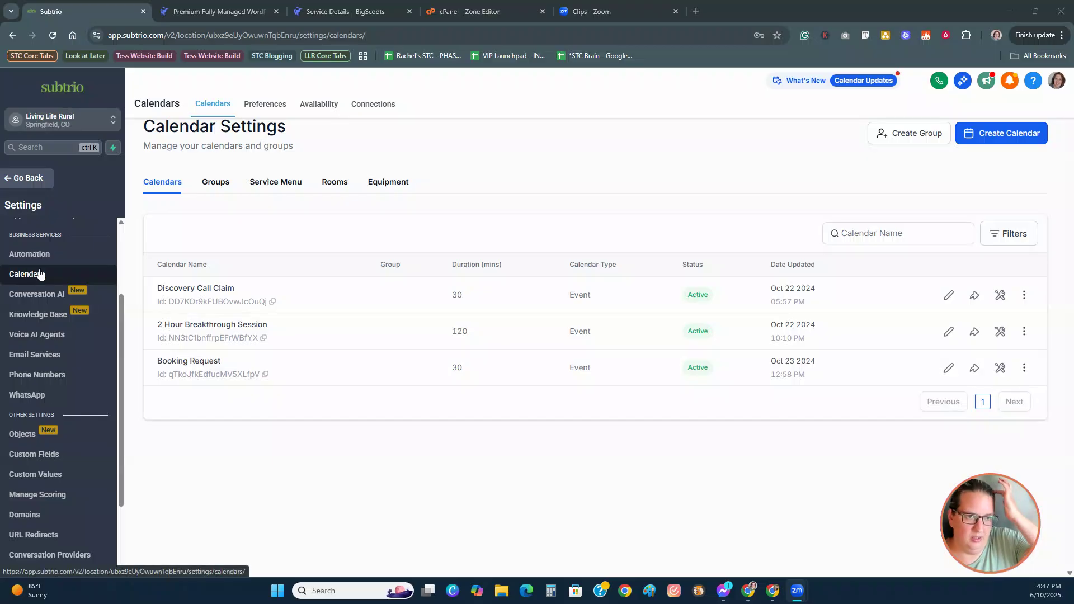
# Step: Open the Reply & Forward Settings tab under Email Services
pyautogui.click(47, 352)
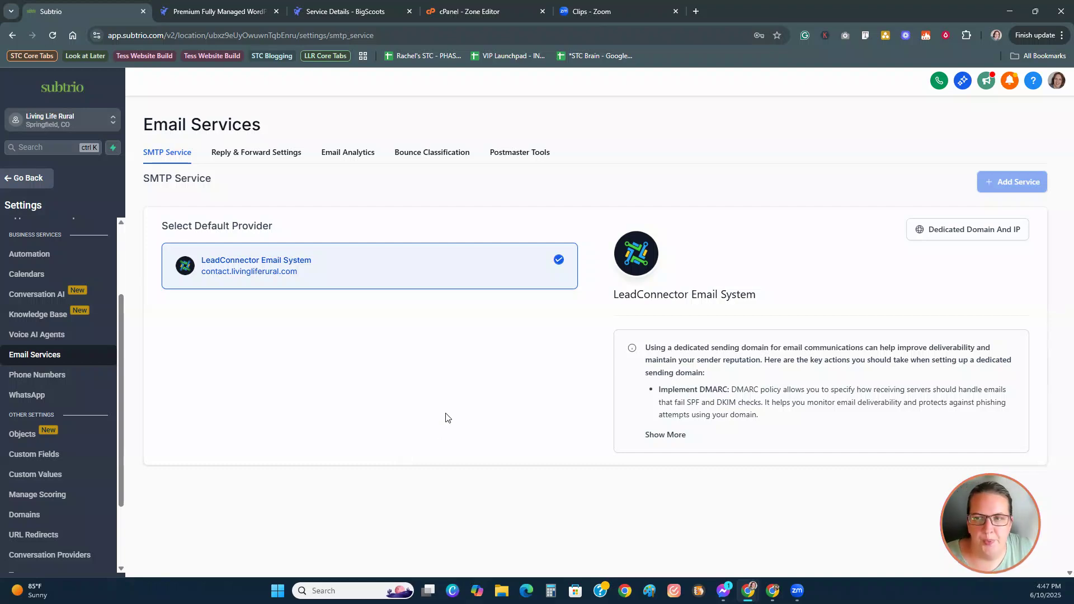
pyautogui.click(252, 156)
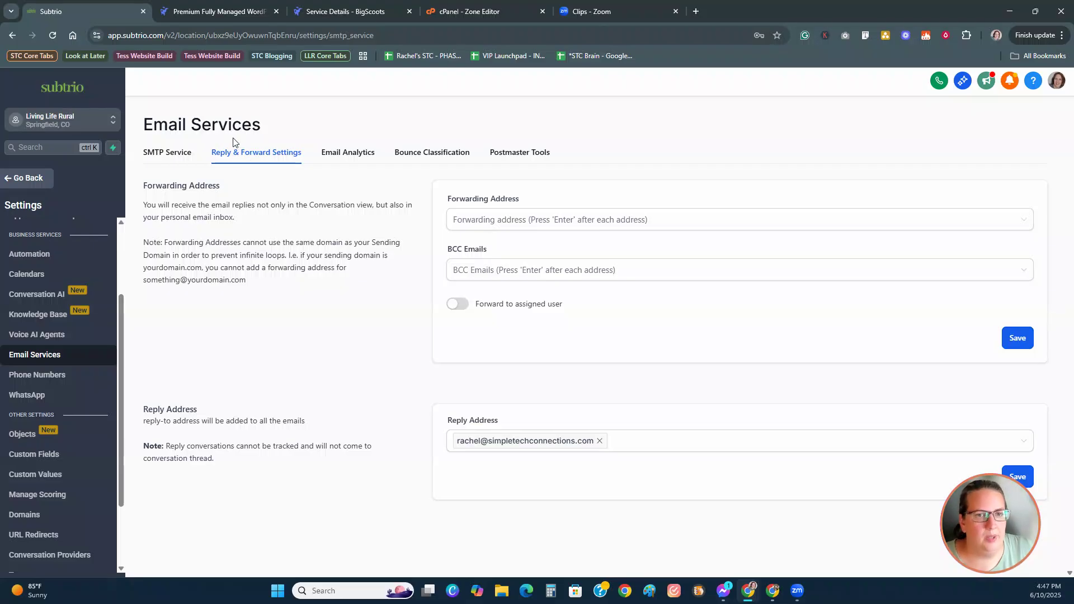
# Step: Replace the reply-to address with the livingliferural.com address, save, and view Bounce Classification
pyautogui.click(548, 446)
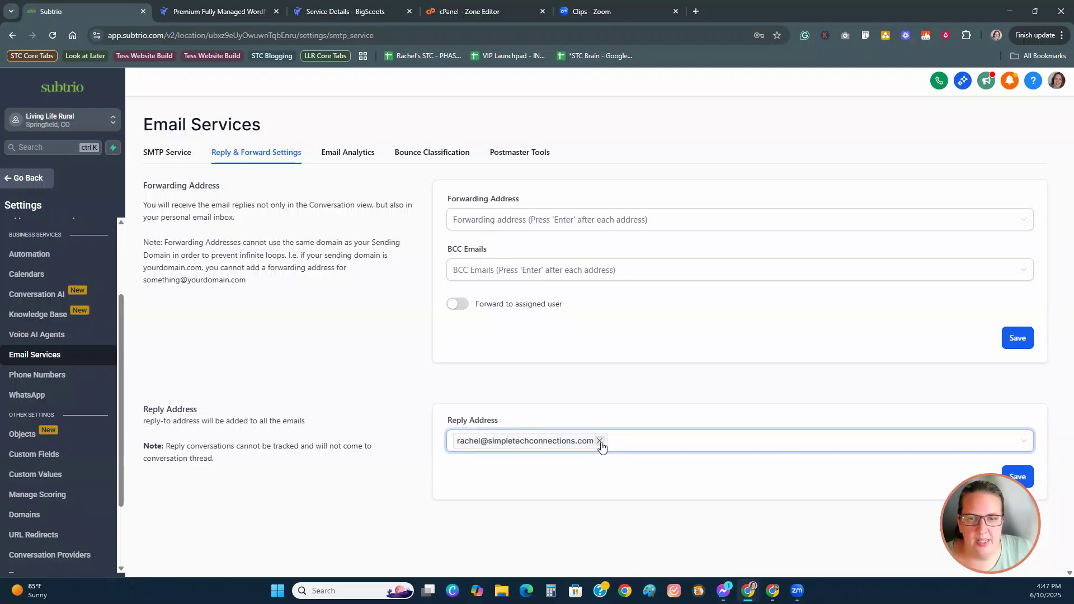
pyautogui.click(599, 441)
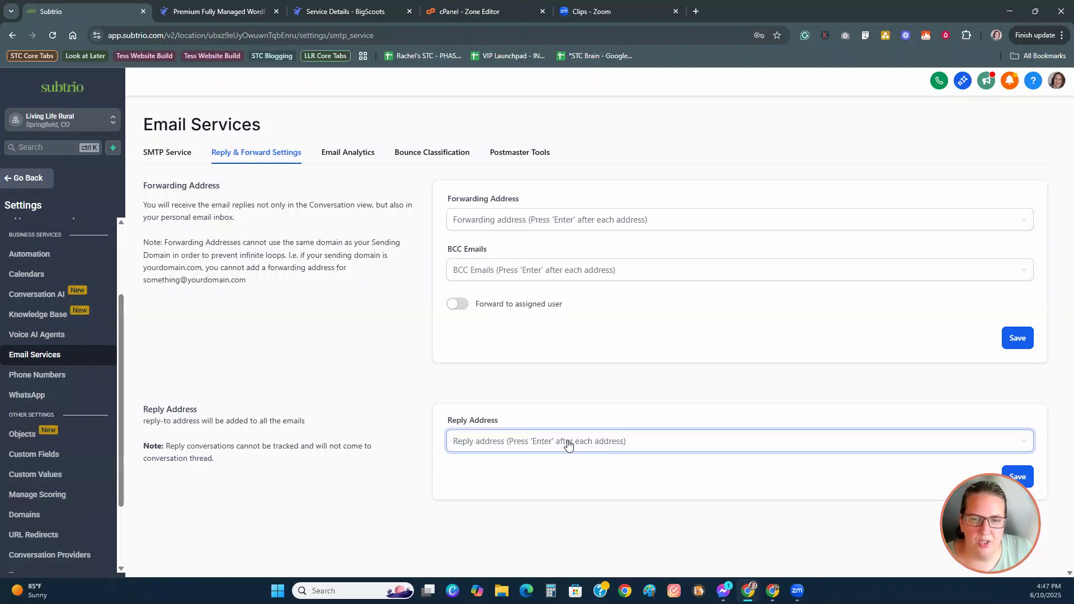
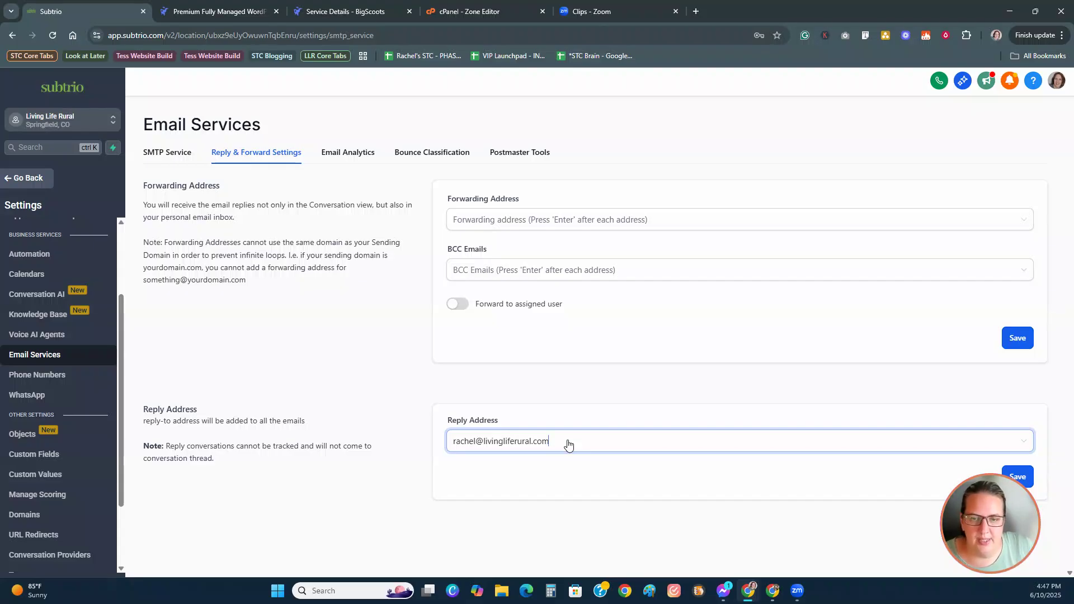
pyautogui.press('Return')
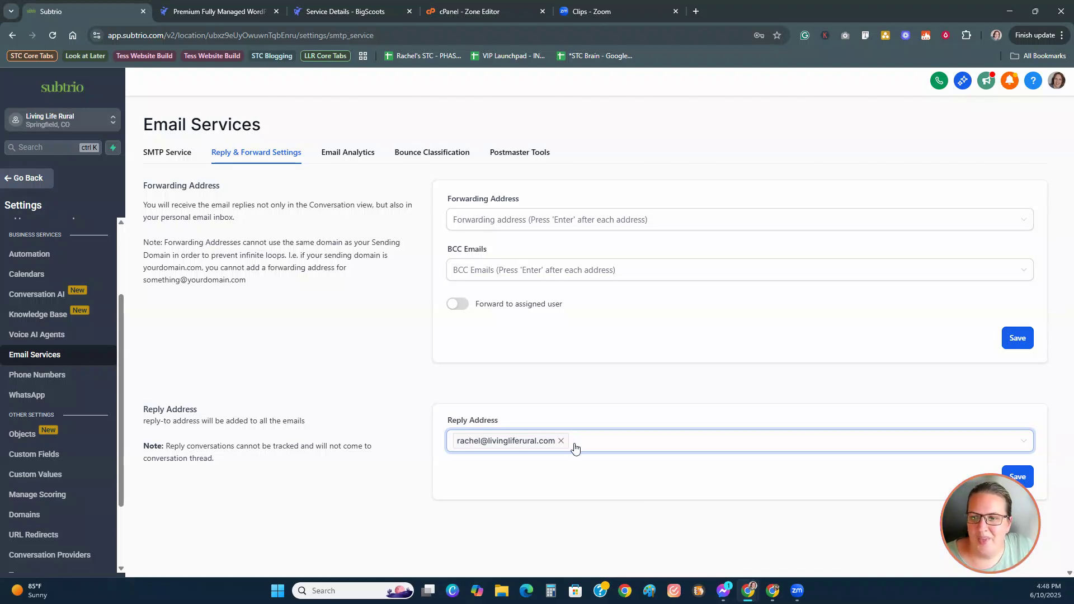
pyautogui.click(1024, 481)
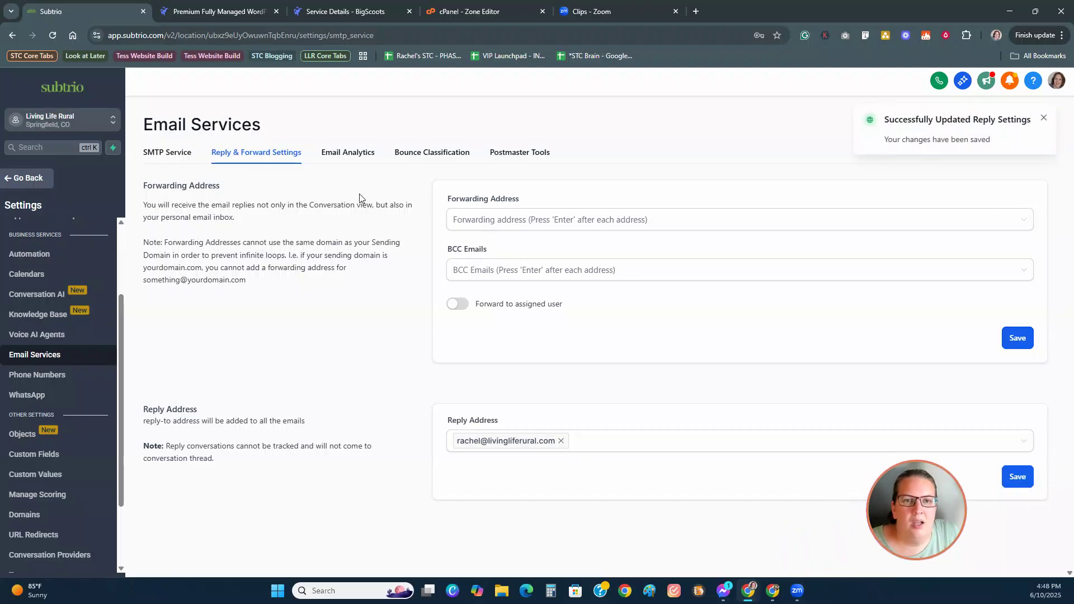
pyautogui.click(431, 158)
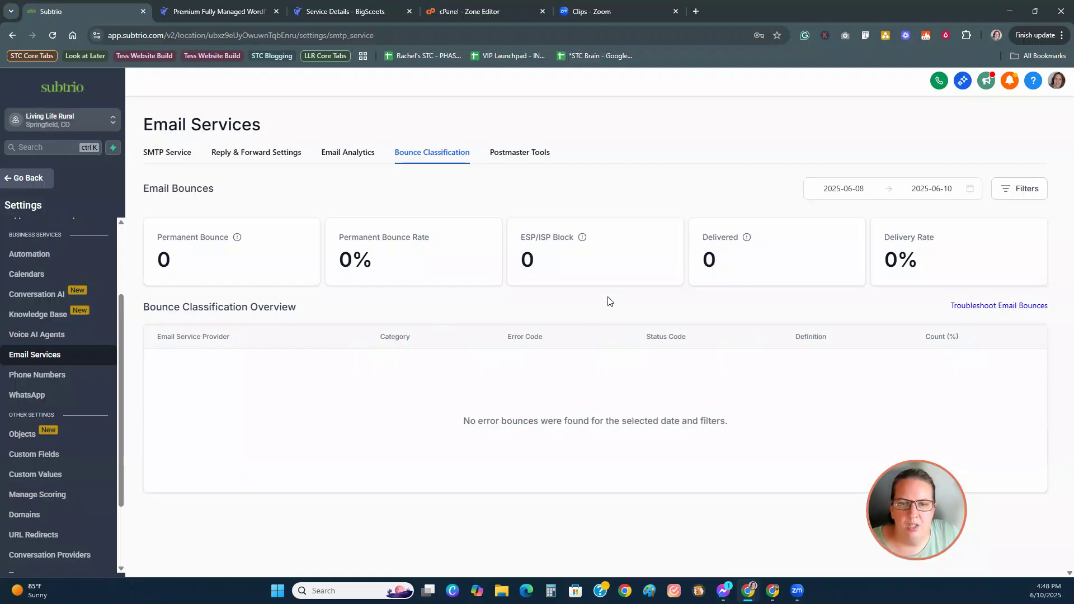
# Step: Browse the Postmaster Tools, Email Analytics and SMTP Service tabs, then open Custom Fields
pyautogui.click(512, 158)
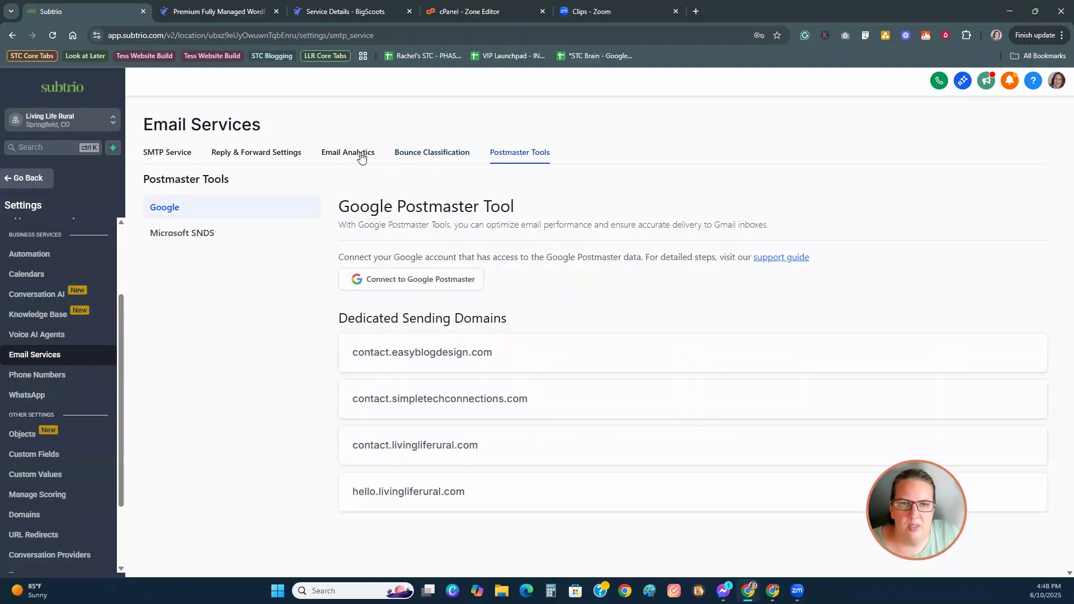
pyautogui.click(357, 153)
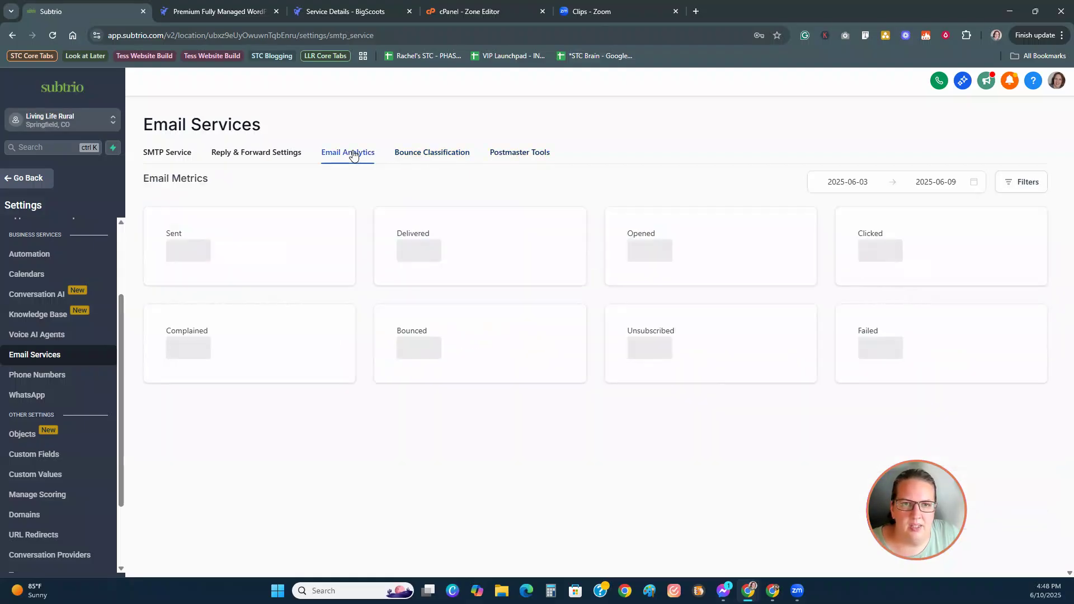
pyautogui.click(182, 155)
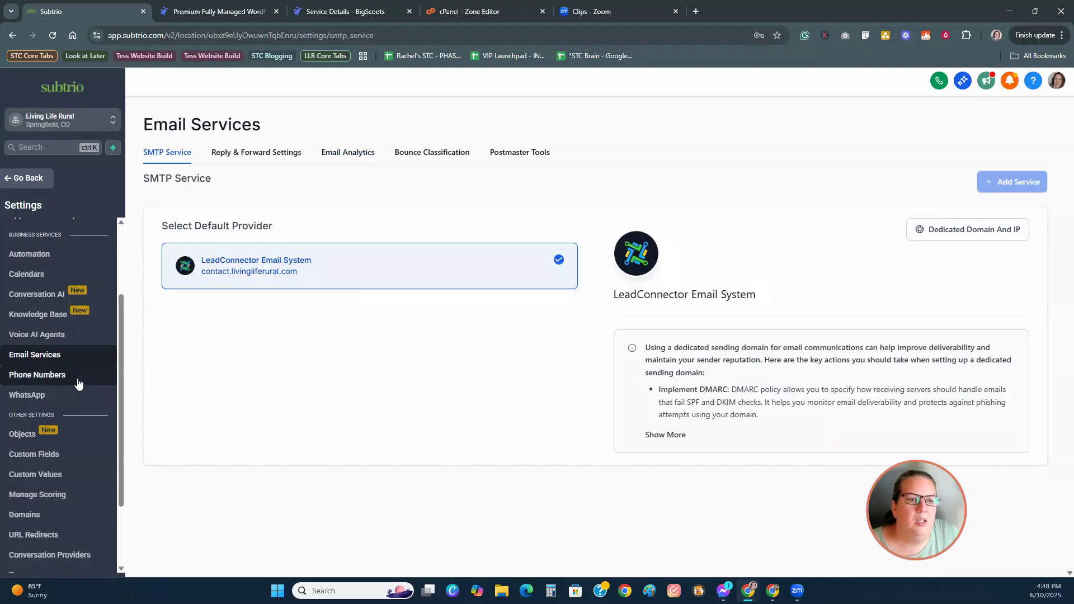
pyautogui.scroll(-2, 77, 383)
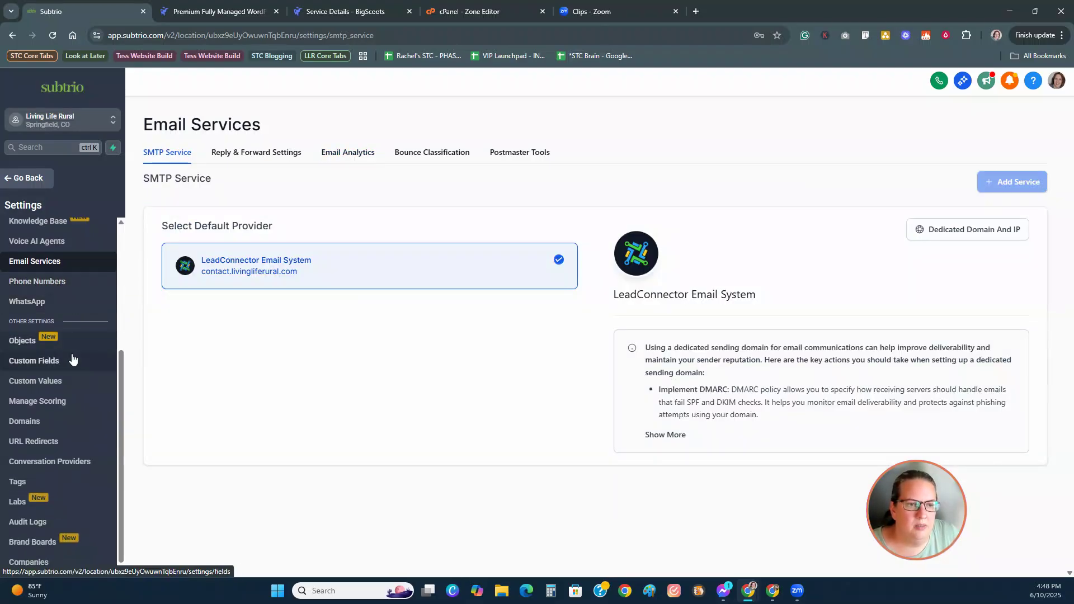
pyautogui.click(73, 359)
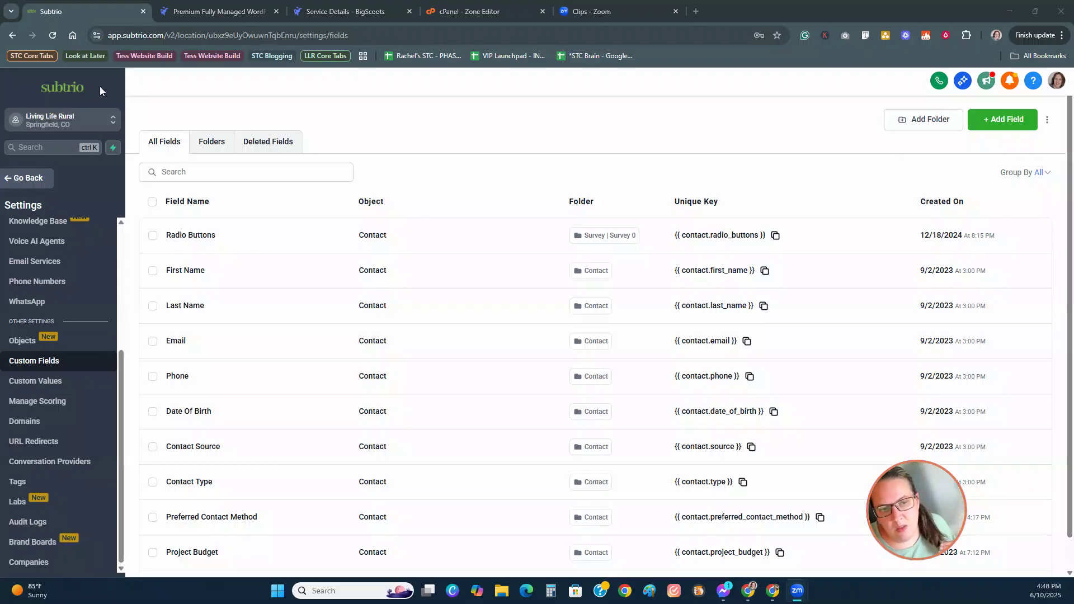
# Step: Look over Custom Values and Custom Fields, then go to the Brand Boards page
pyautogui.scroll(-1, 420, 492)
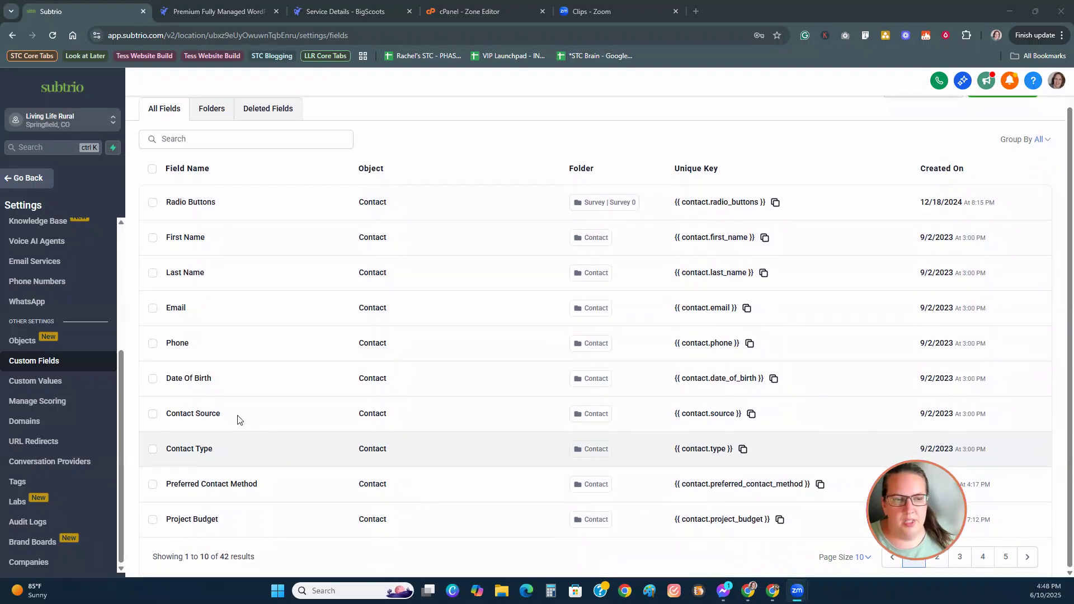
pyautogui.click(72, 382)
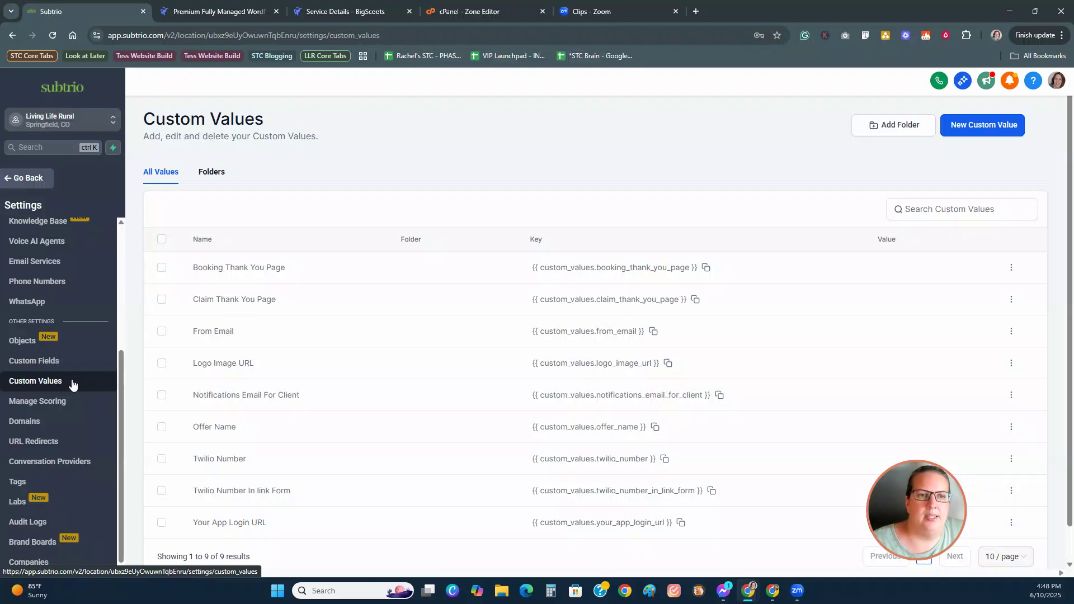
pyautogui.click(56, 362)
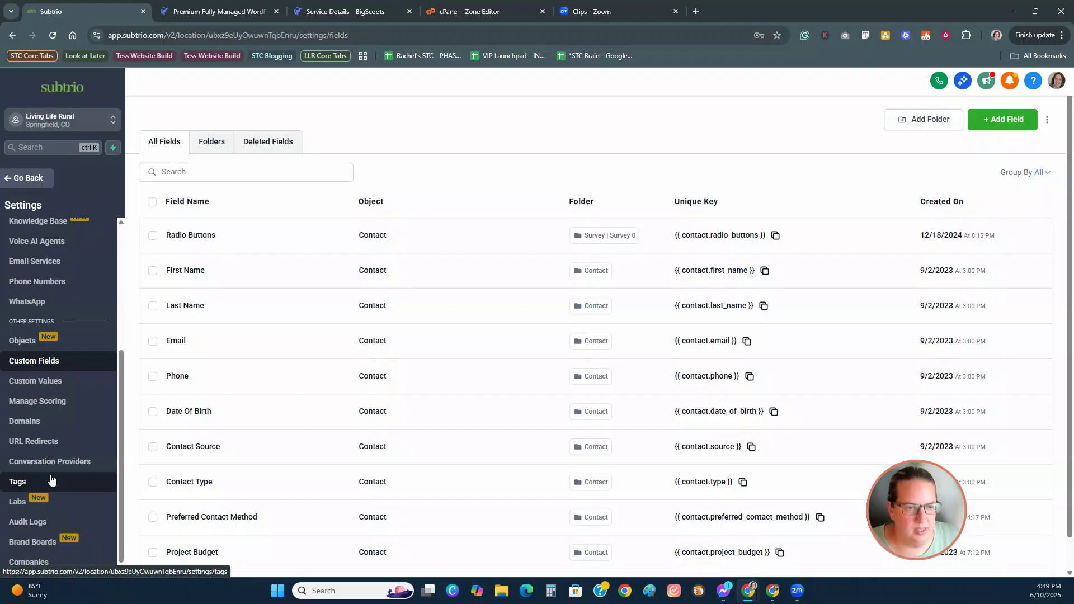
pyautogui.click(38, 543)
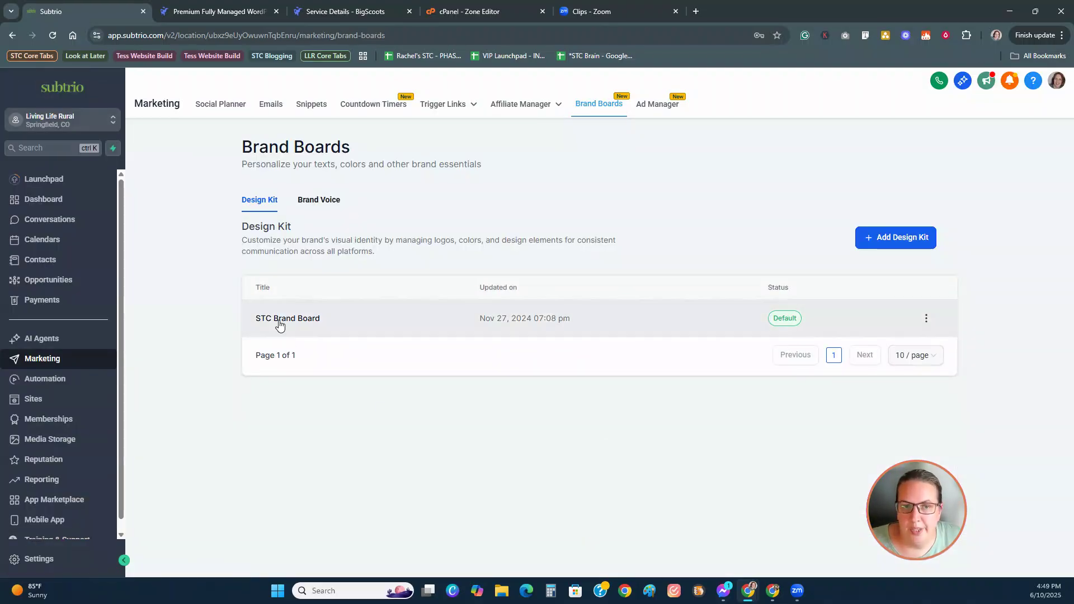
# Step: Add a new design kit starting from a blank brand board
pyautogui.click(889, 244)
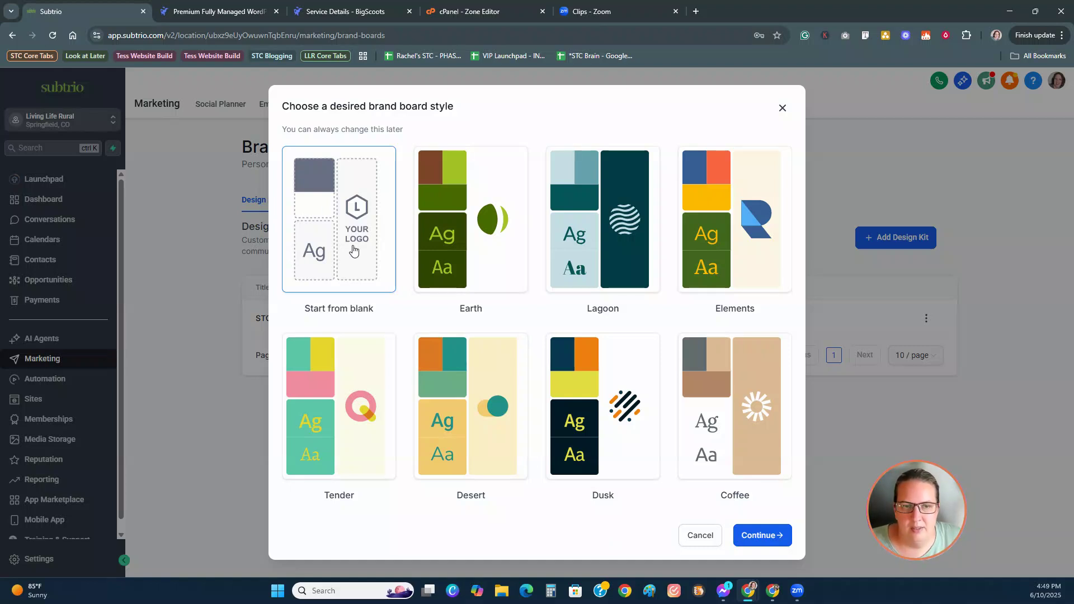
pyautogui.click(761, 535)
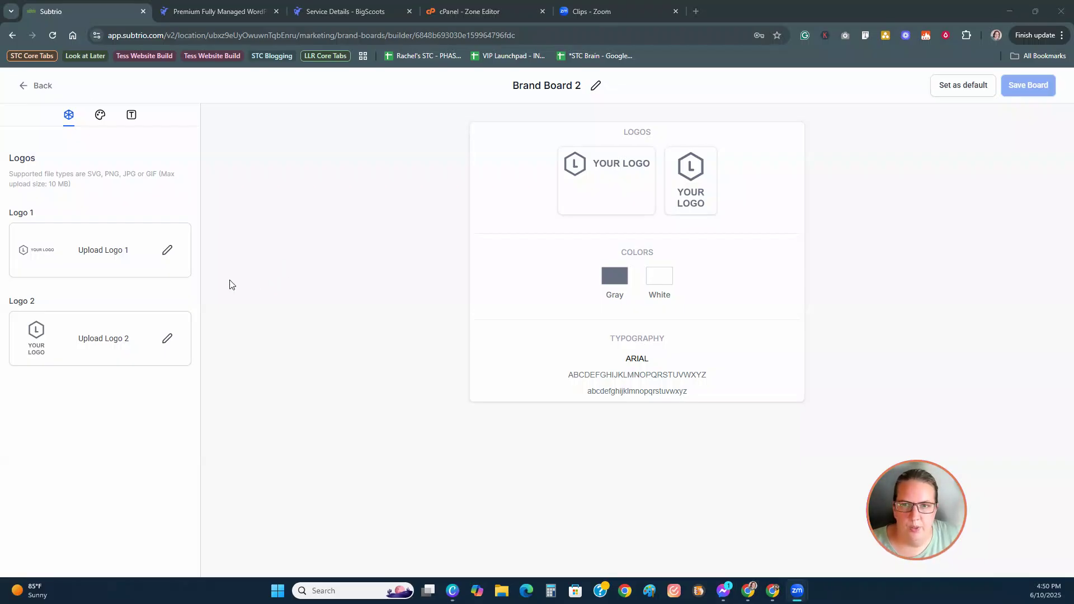
# Step: Upload logo files 8.png, 9.png and 10.png to Media Storage for Logo 1
pyautogui.click(168, 250)
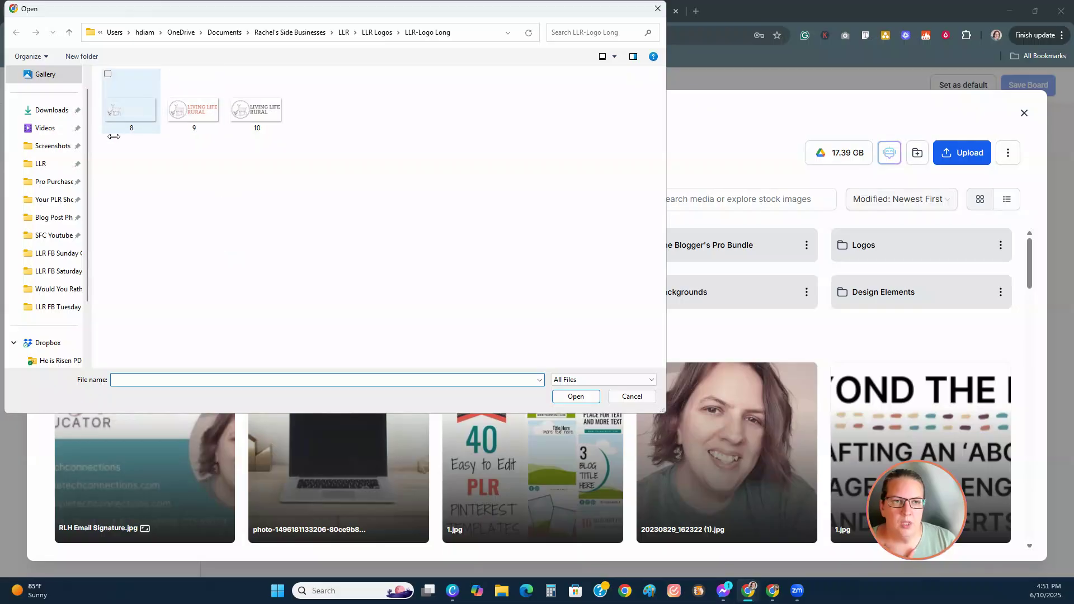
pyautogui.moveTo(144, 155); pyautogui.dragTo(285, 70)
pyautogui.click(552, 397)
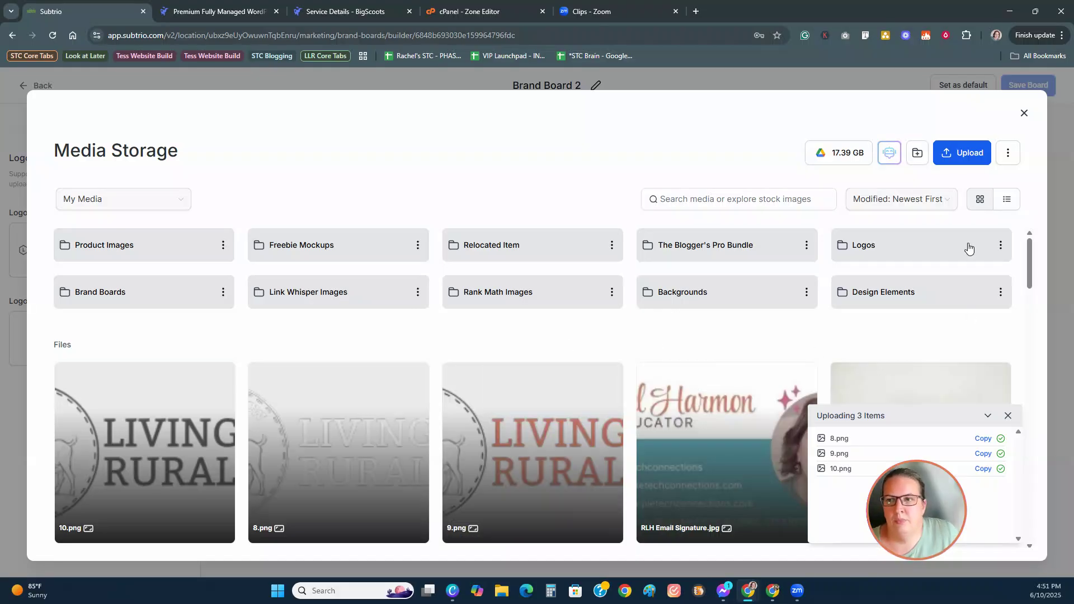
# Step: Look through the Media Storage options and open the actions menu for 10.png
pyautogui.click(1008, 154)
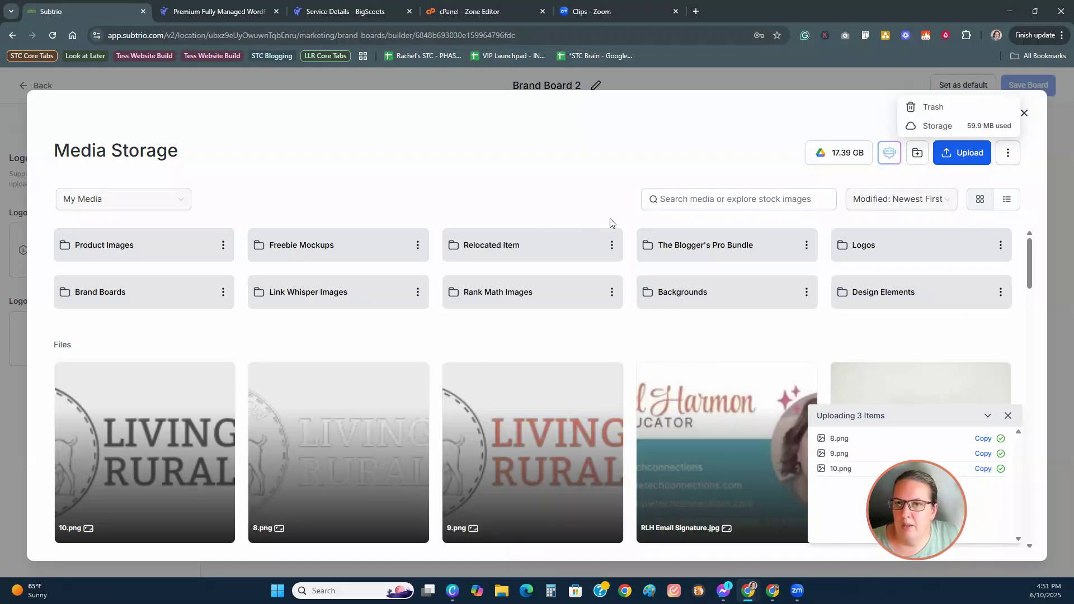
pyautogui.click(537, 196)
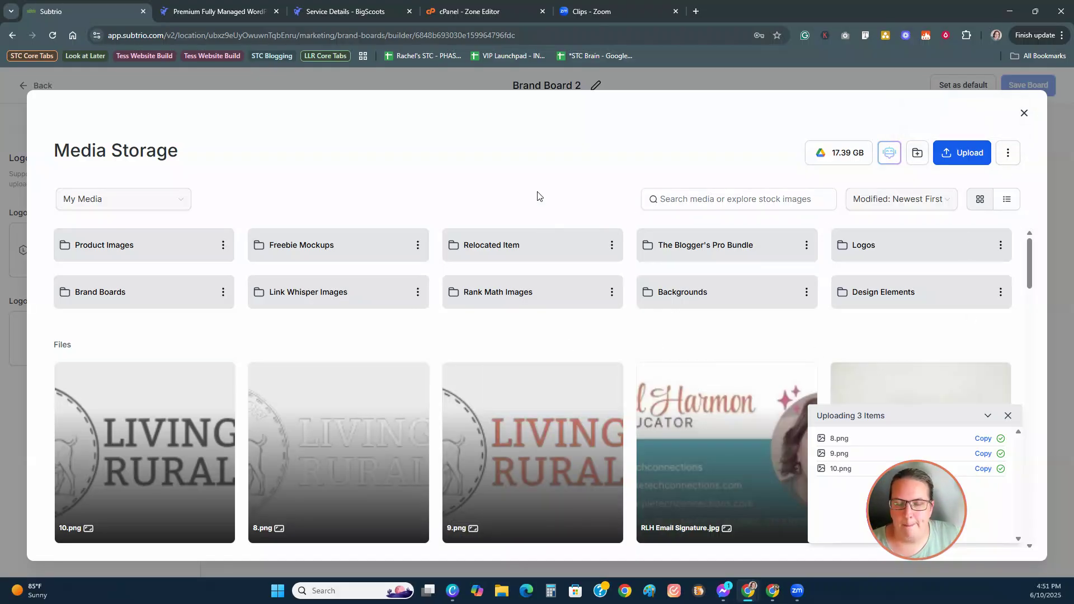
pyautogui.rightClick(456, 335)
pyautogui.press('Escape')
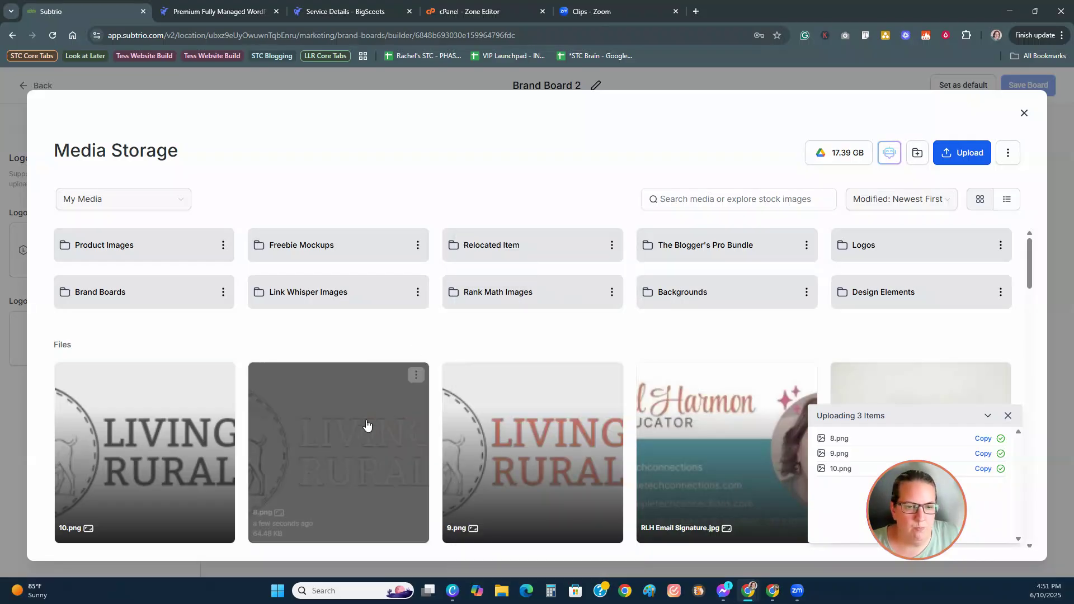
pyautogui.scroll(-1, 366, 425)
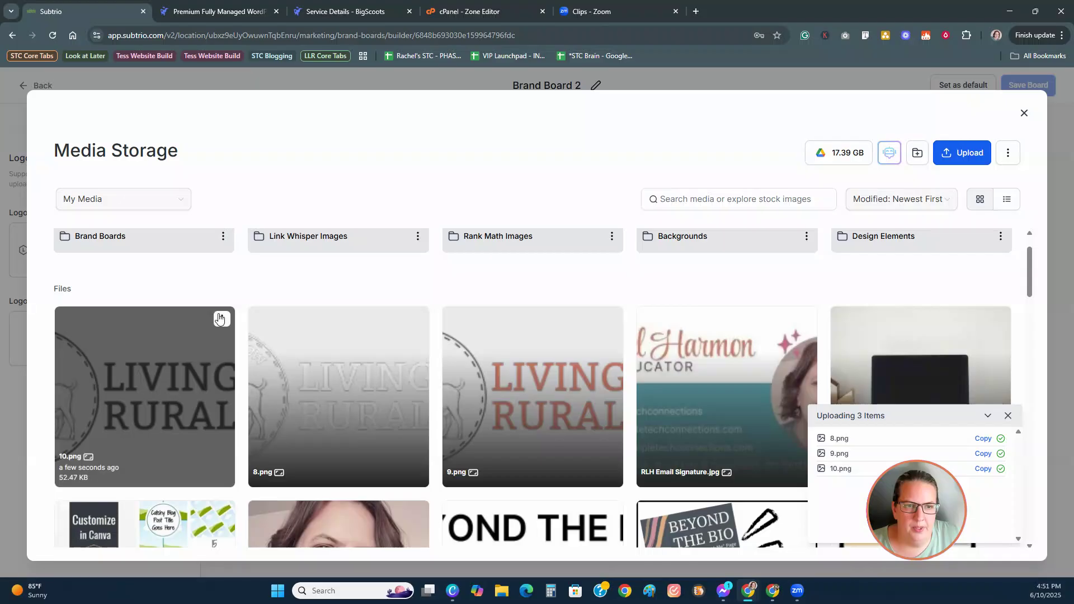
pyautogui.click(220, 319)
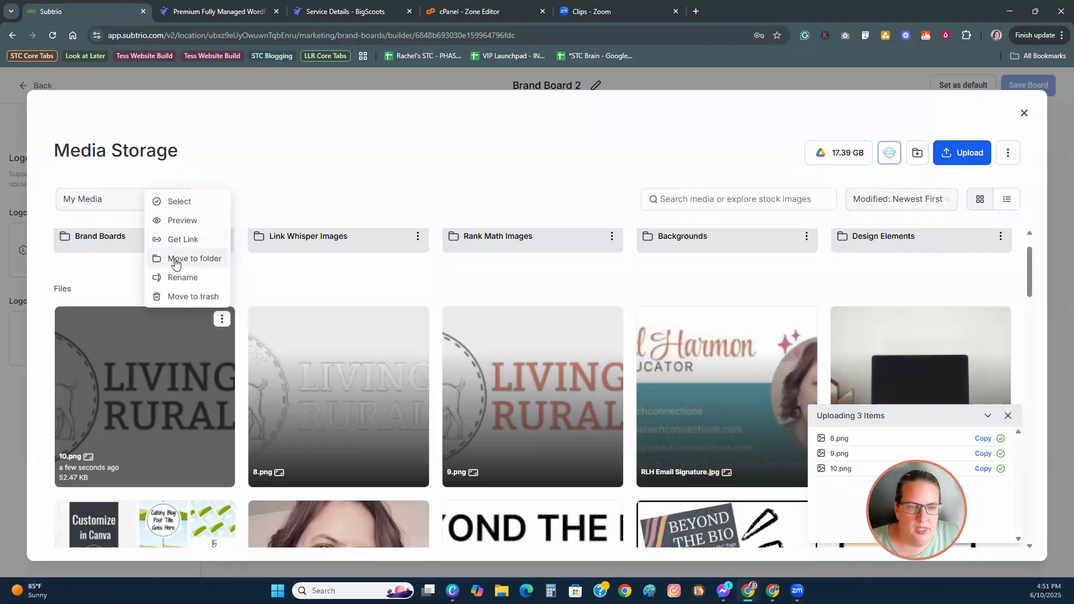
# Step: Create an LLR Logos media folder and move 10.png into it
pyautogui.click(175, 259)
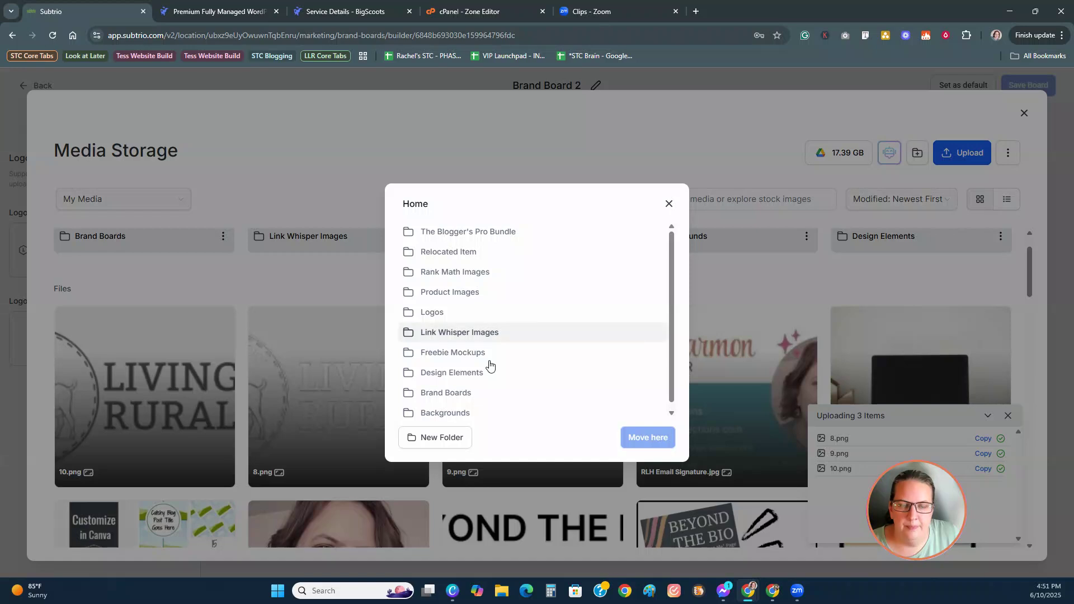
pyautogui.scroll(-1, 498, 394)
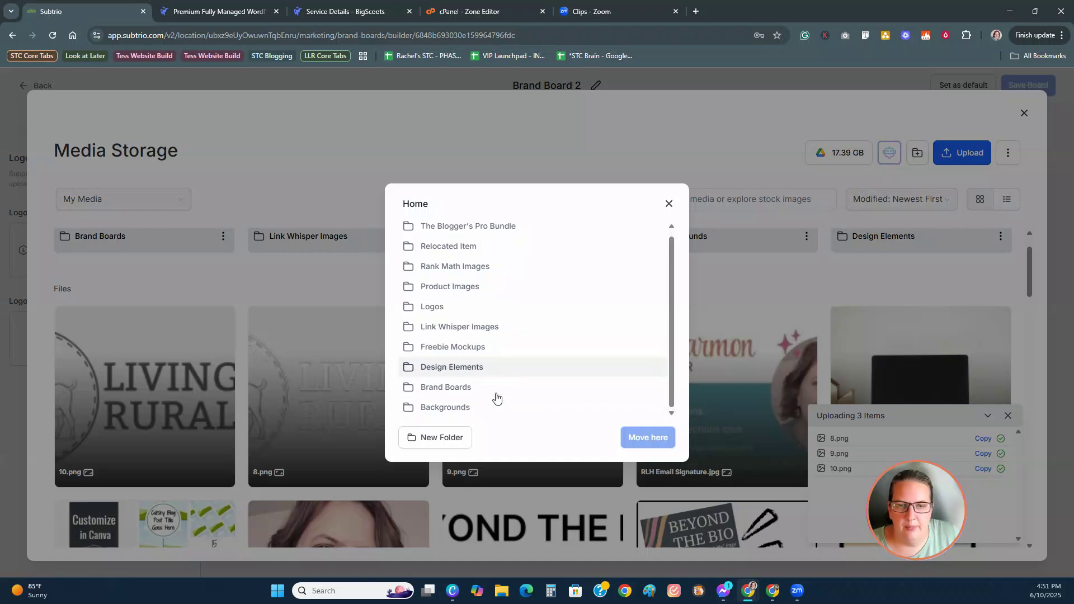
pyautogui.click(448, 439)
pyautogui.click(462, 332)
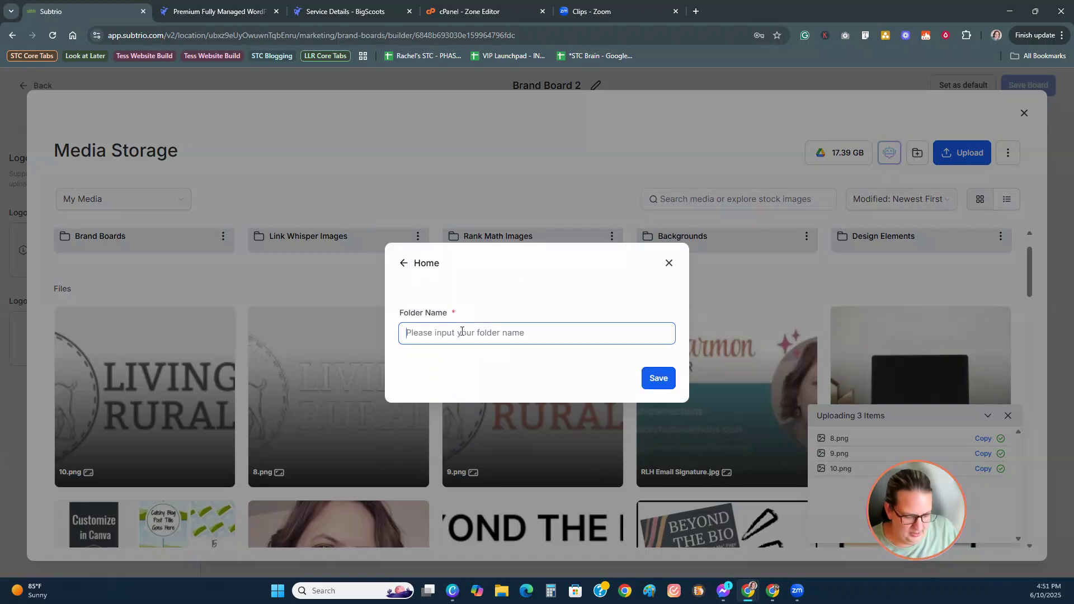
pyautogui.write('LLR Logos')
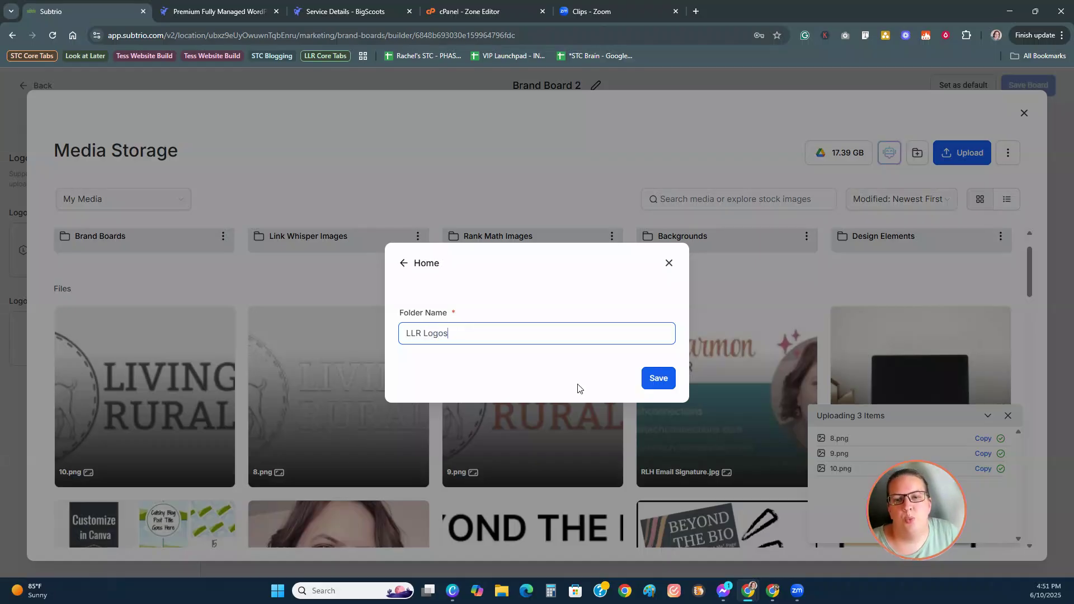
pyautogui.click(654, 380)
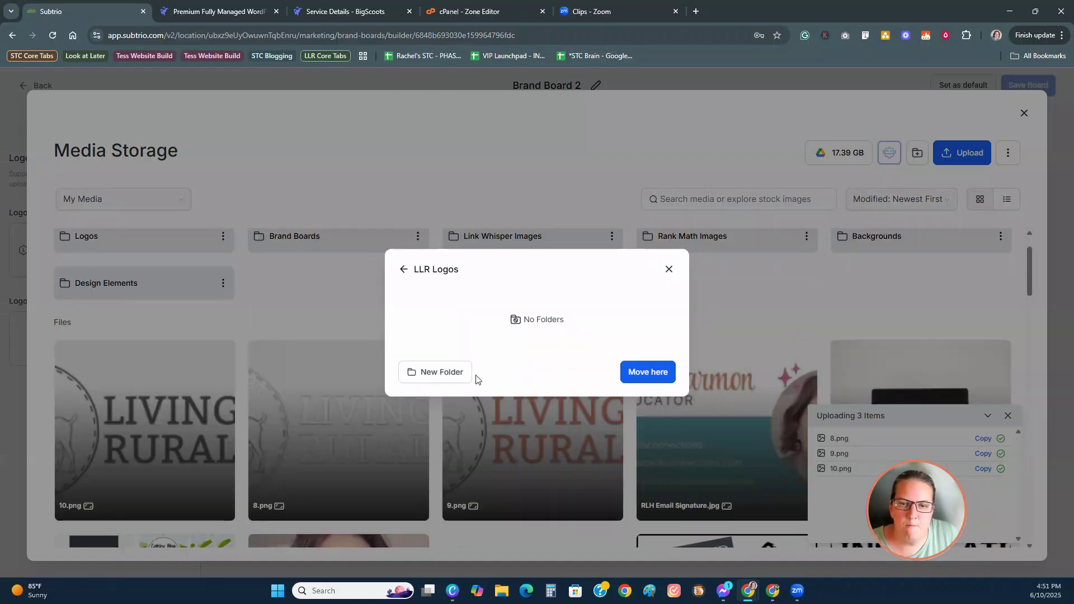
pyautogui.click(645, 373)
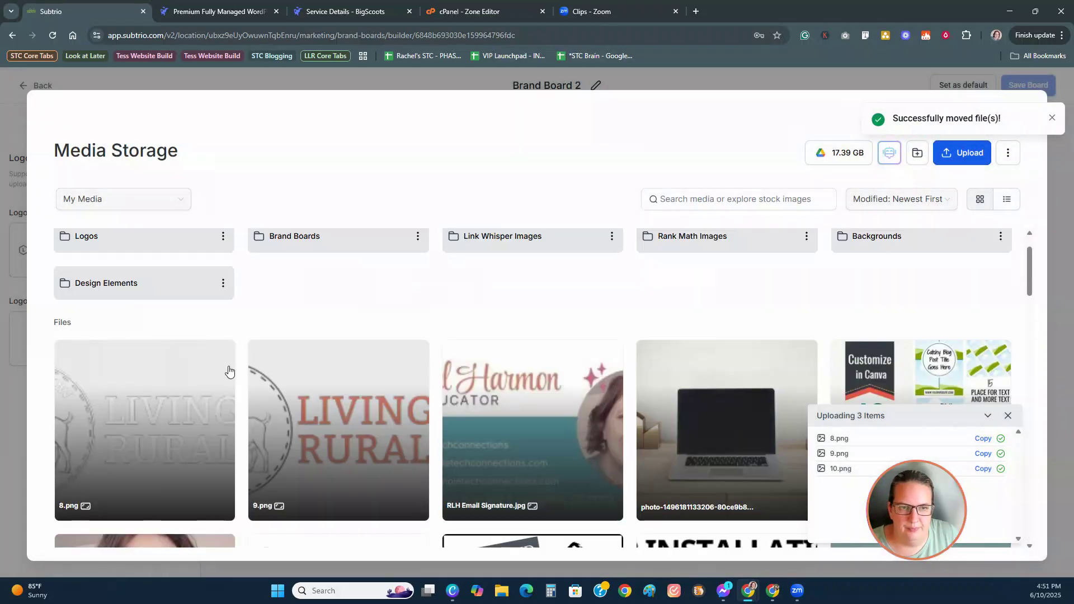
# Step: Move 8.png and 9.png into LLR Logos as well, then open that folder
pyautogui.click(222, 352)
pyautogui.click(211, 297)
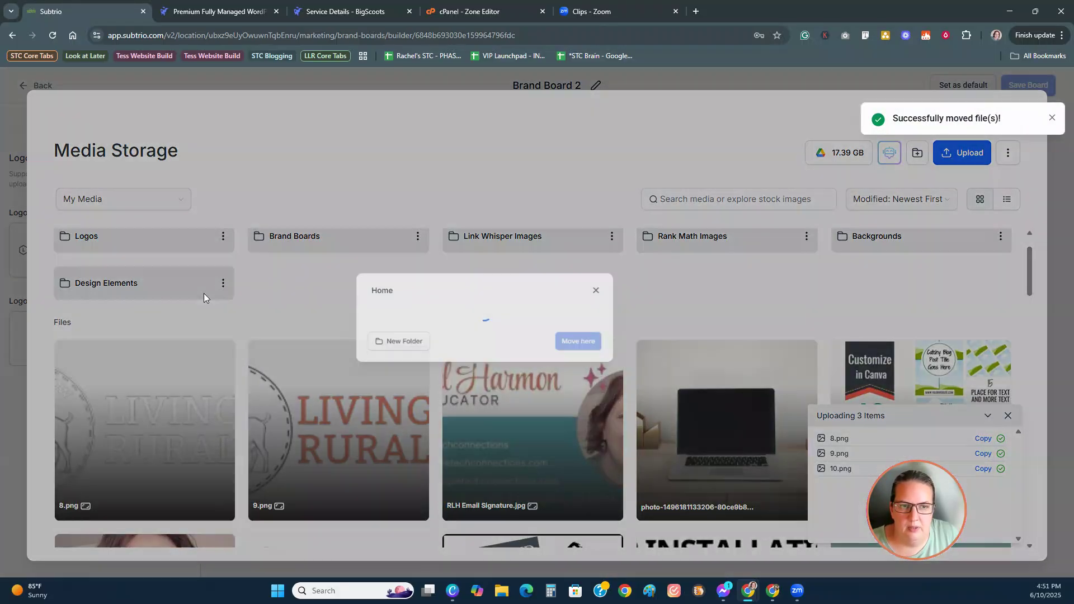
pyautogui.click(454, 353)
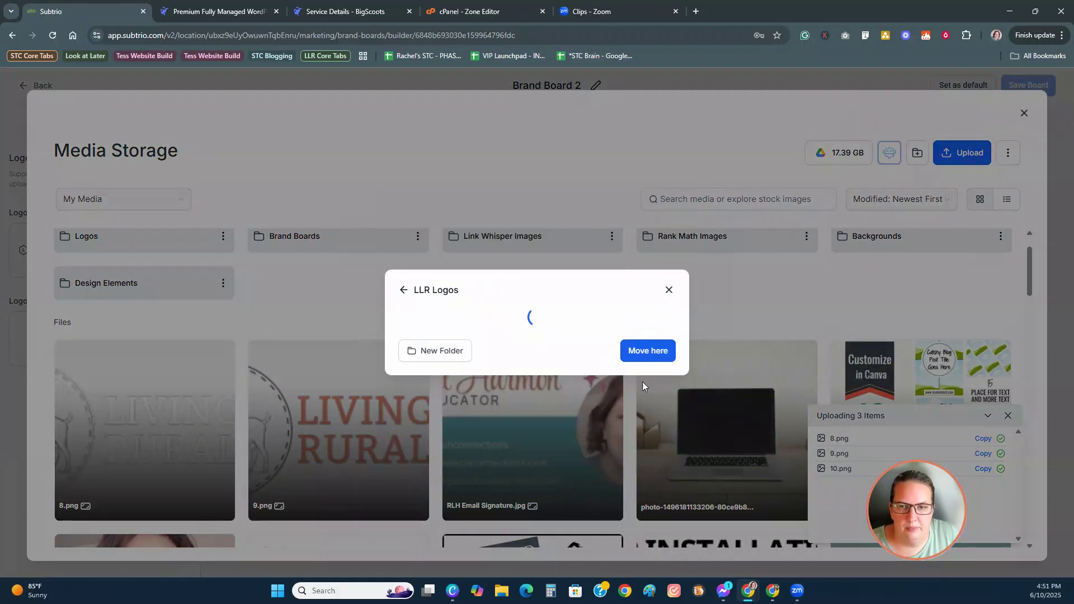
pyautogui.click(643, 370)
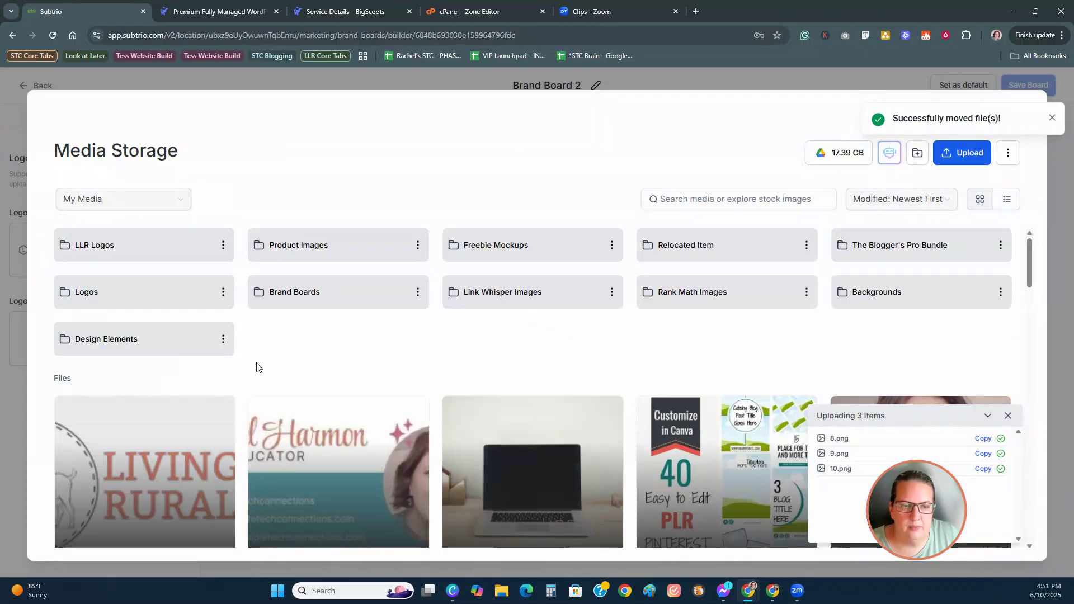
pyautogui.click(221, 408)
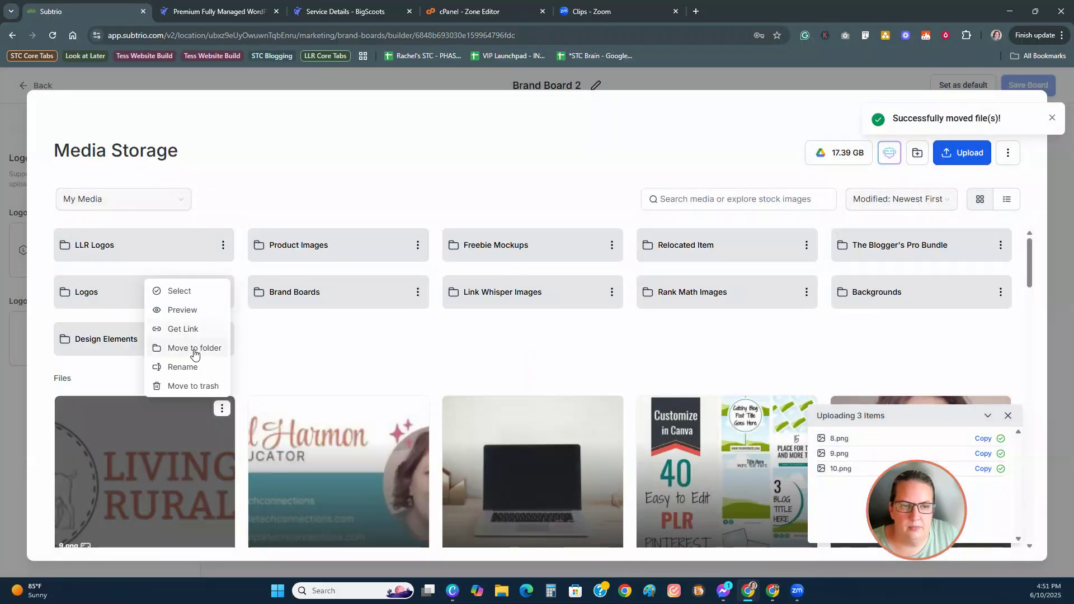
pyautogui.click(194, 348)
pyautogui.click(406, 352)
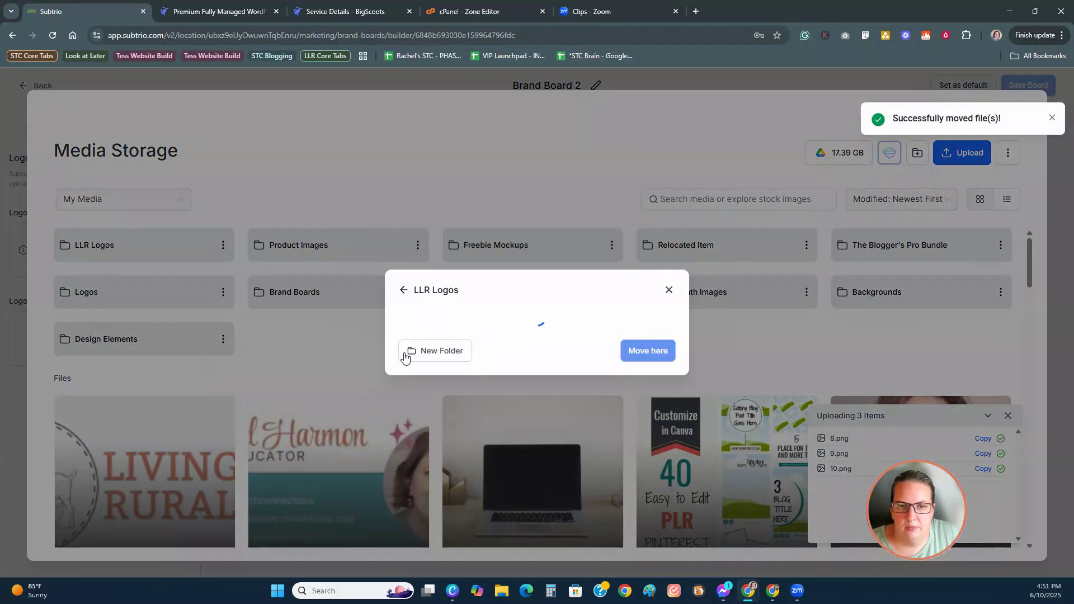
pyautogui.click(649, 371)
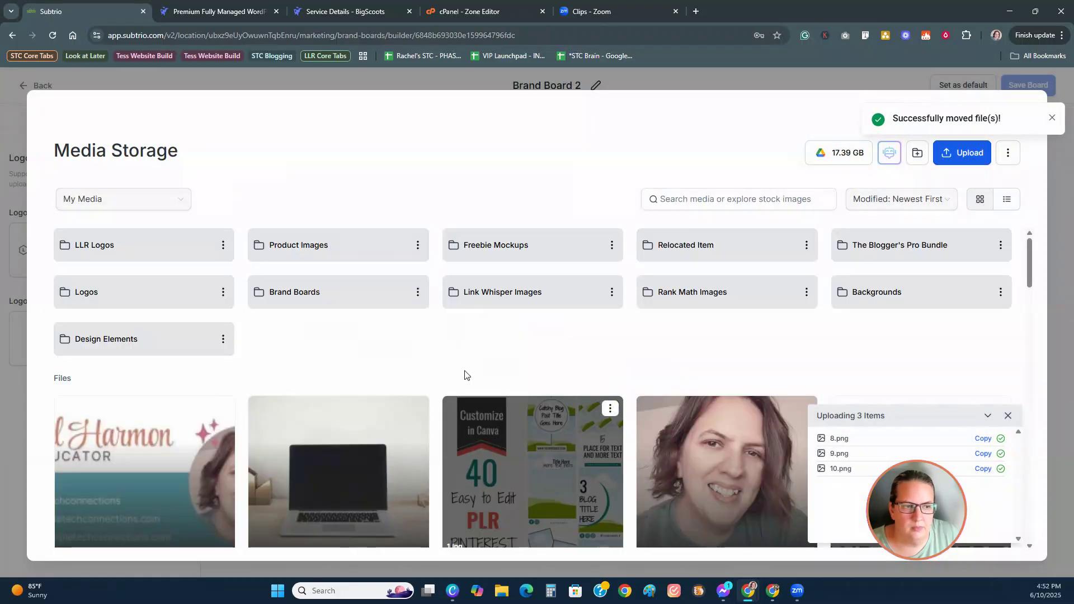
pyautogui.click(127, 248)
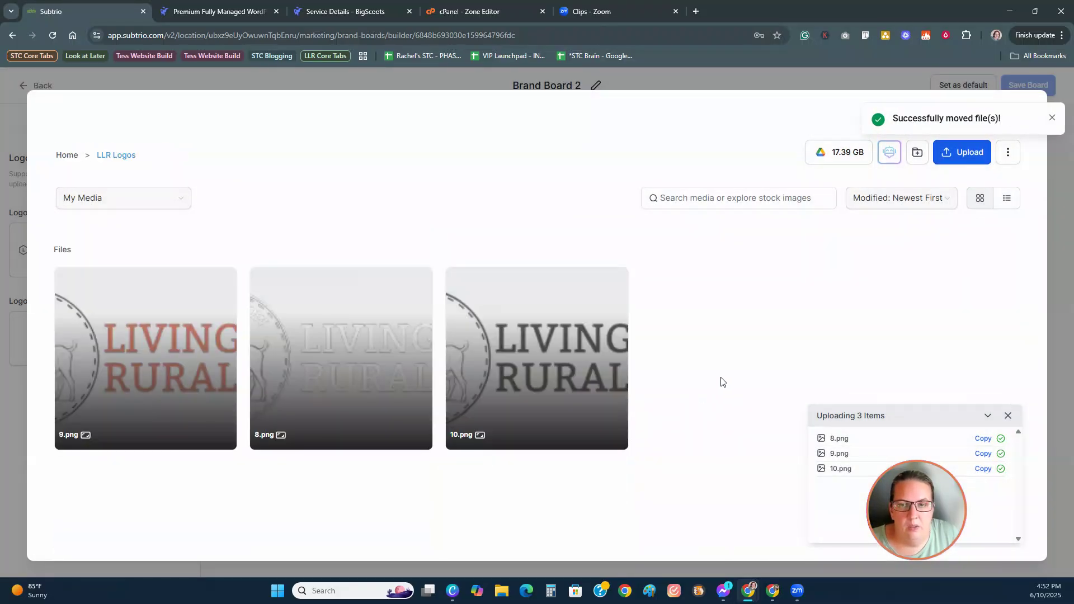
# Step: Upload 5.png, 6.png and 7.png from the 'LLR Logo Circle - Large Files' folder
pyautogui.click(952, 150)
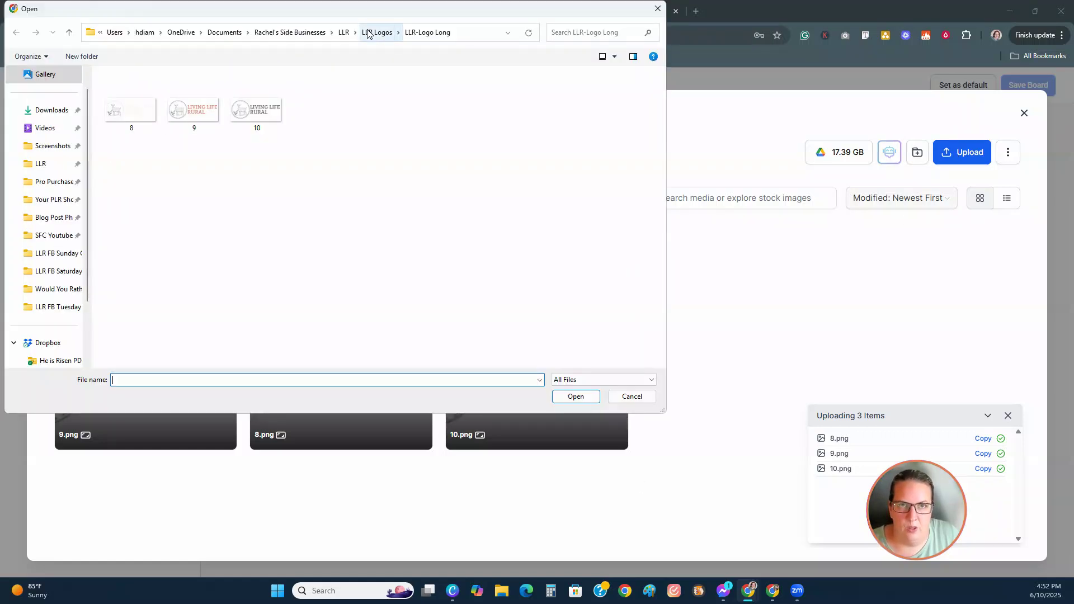
pyautogui.click(377, 32)
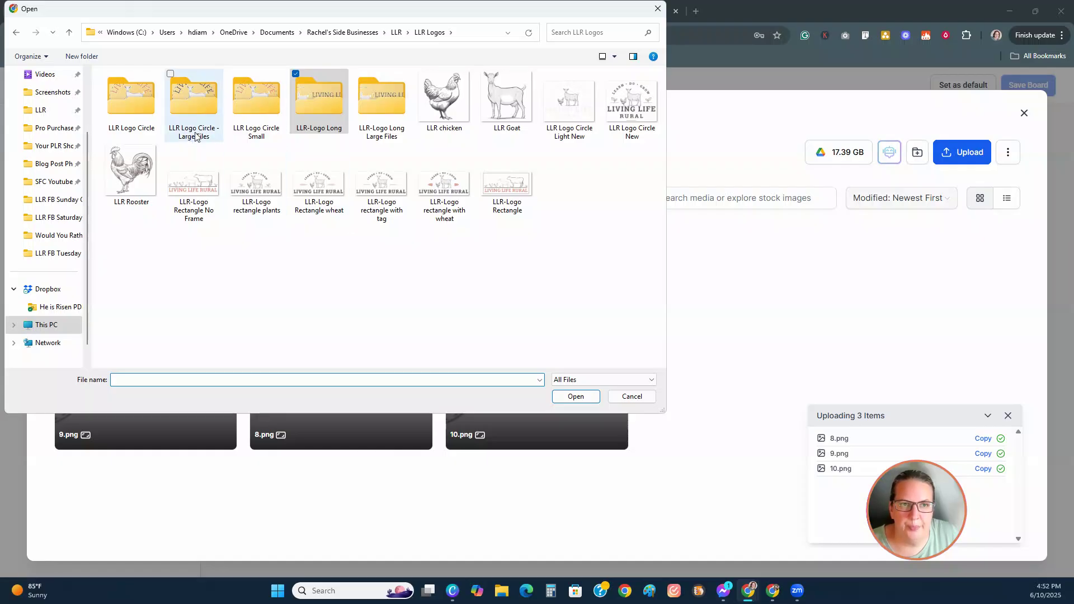
pyautogui.click(194, 109)
pyautogui.doubleClick(195, 106)
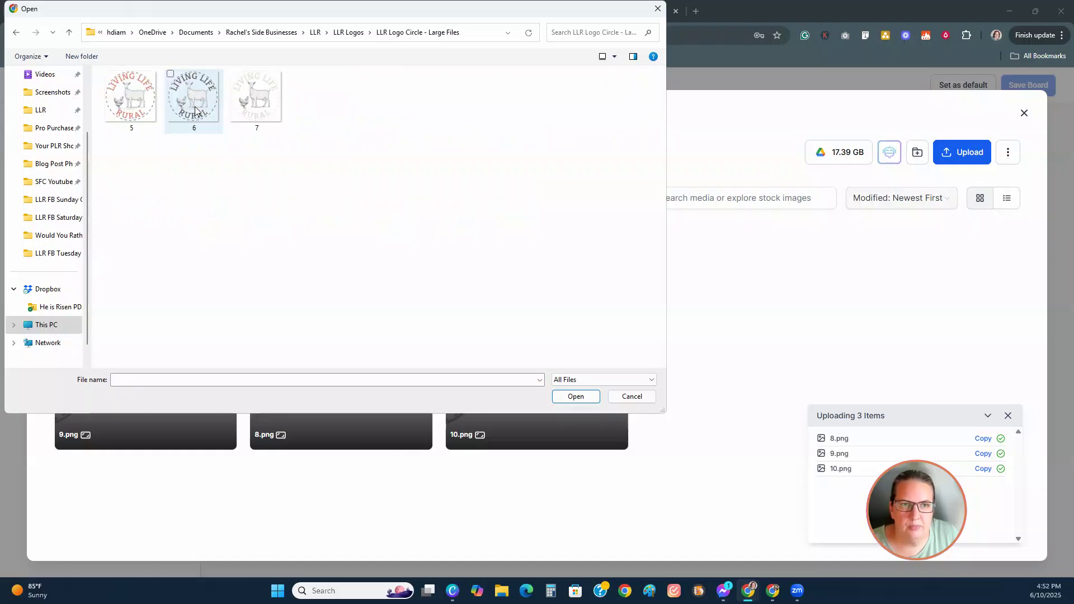
pyautogui.moveTo(113, 149); pyautogui.dragTo(271, 94)
pyautogui.click(575, 396)
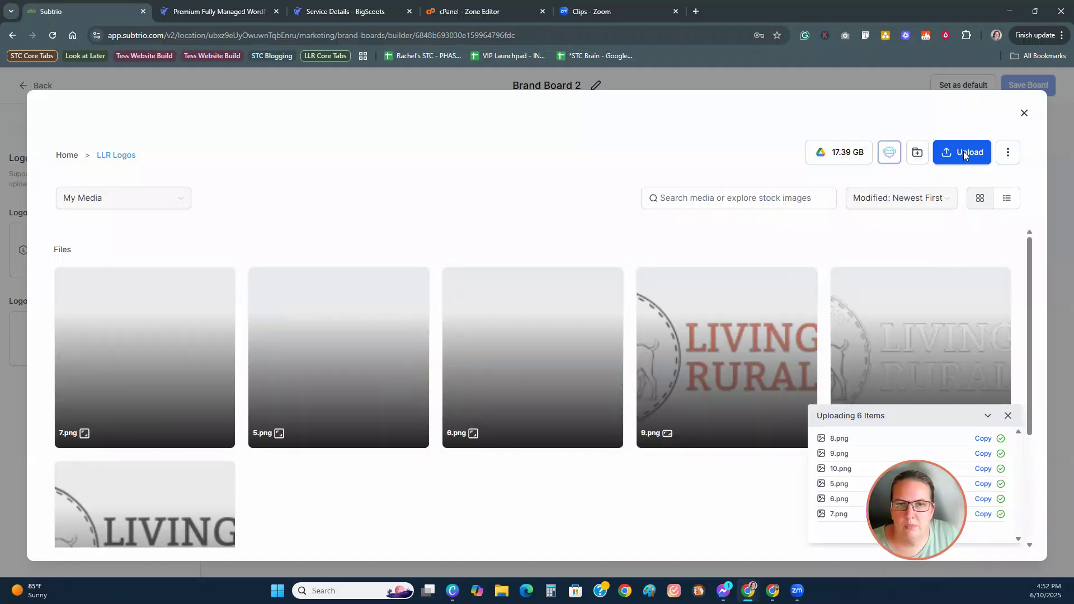
# Step: Upload LLR Logo Circle New, LLR Logo Circle Light New, LLR chicken and LLR Goat
pyautogui.click(963, 151)
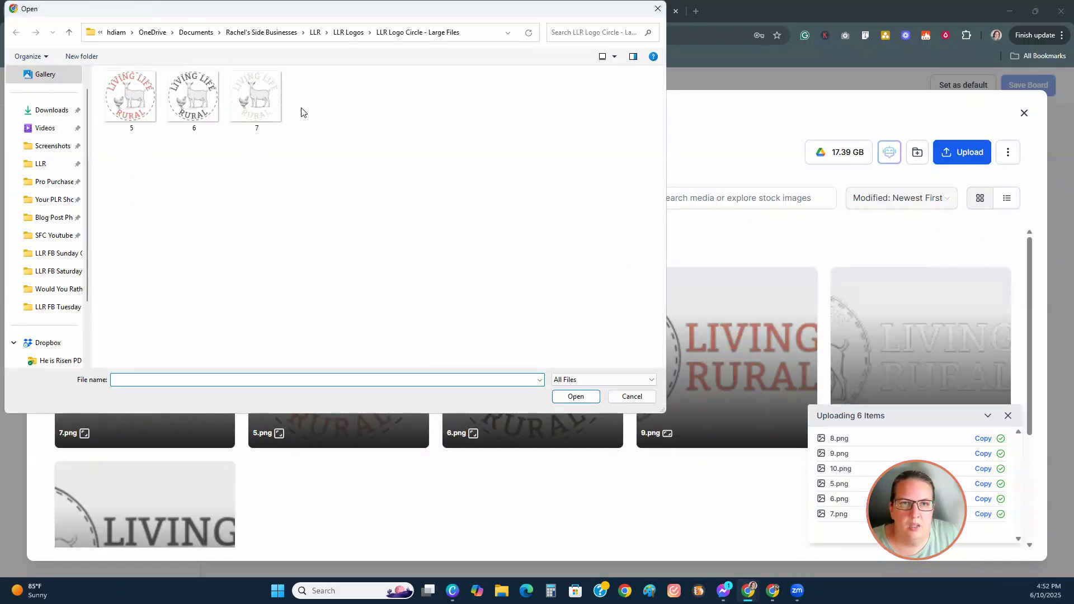
pyautogui.click(347, 32)
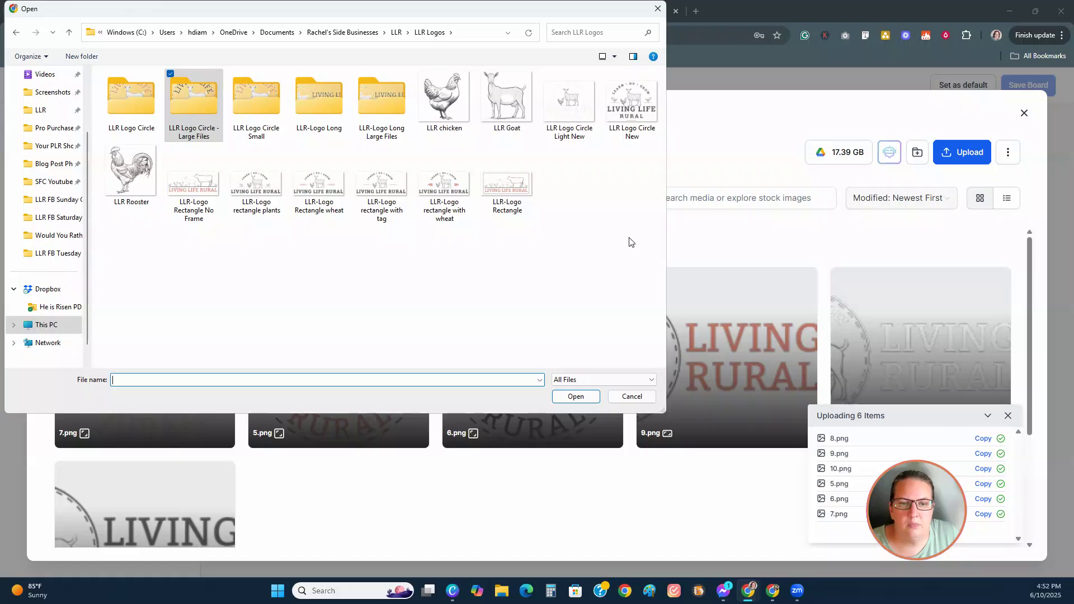
pyautogui.click(629, 101)
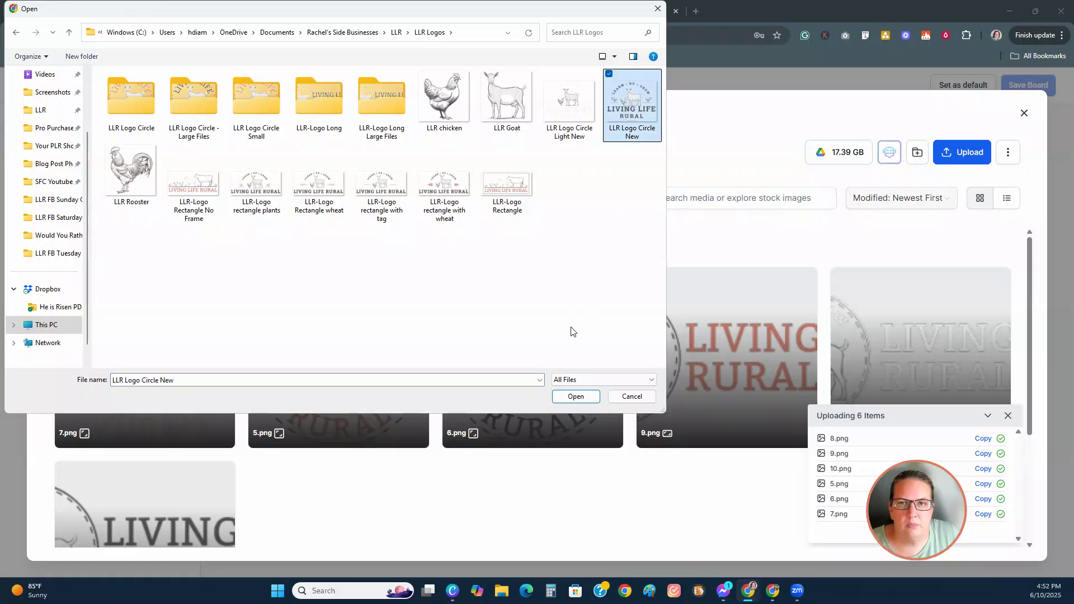
pyautogui.keyDown('ctrl'); pyautogui.click(567, 109); pyautogui.keyUp('ctrl')
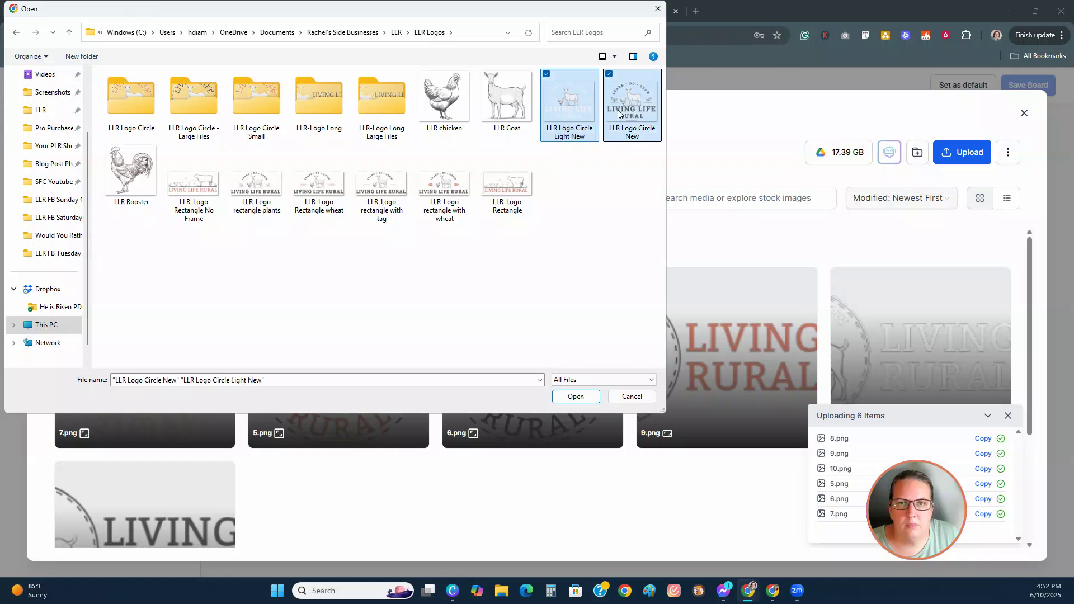
pyautogui.click(559, 398)
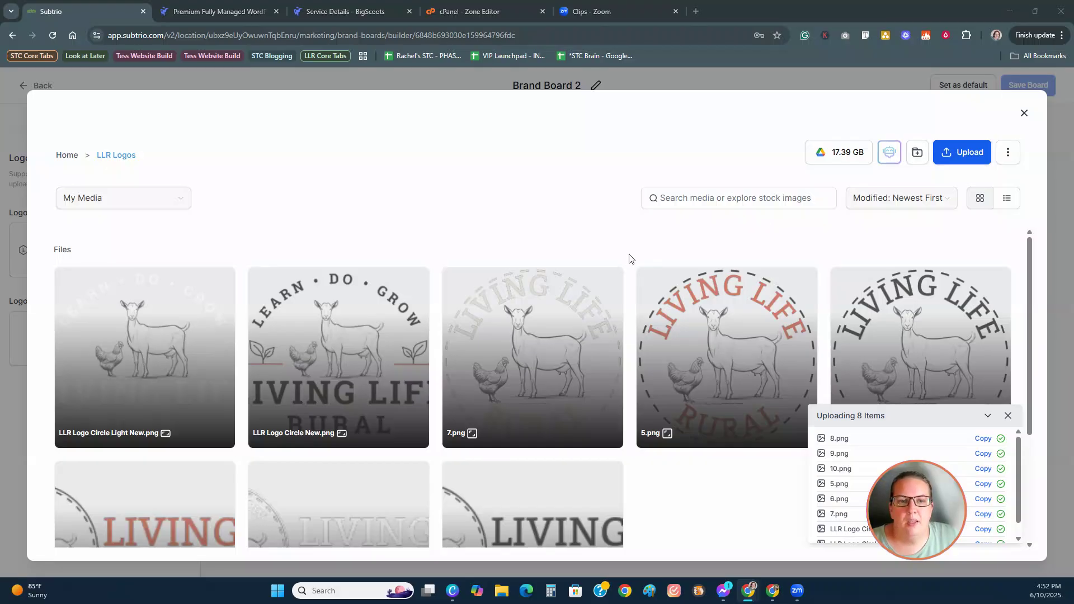
pyautogui.moveTo(451, 136); pyautogui.dragTo(514, 83)
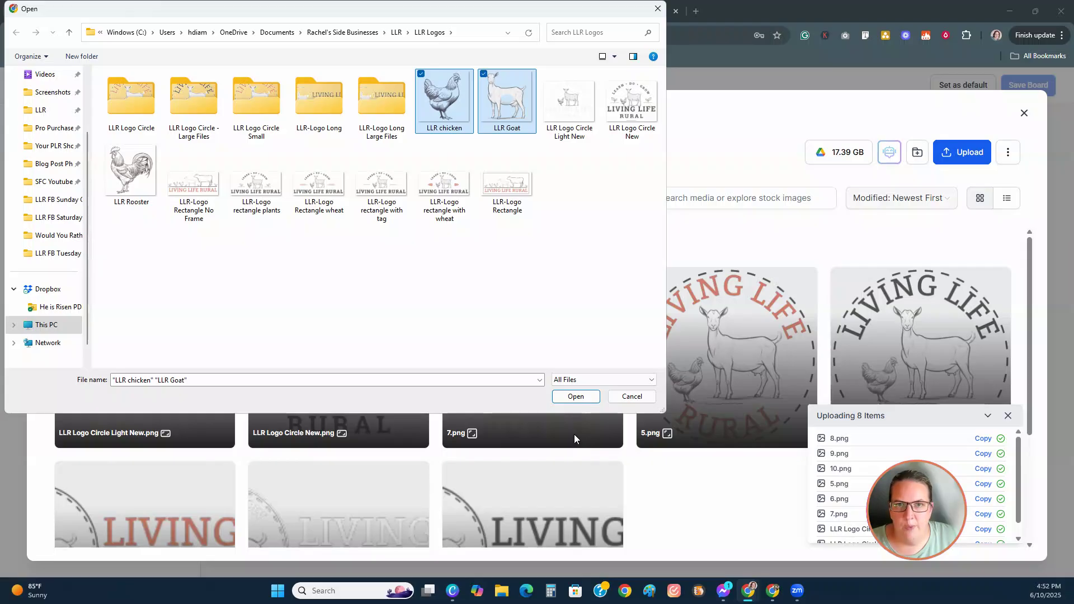
pyautogui.click(575, 396)
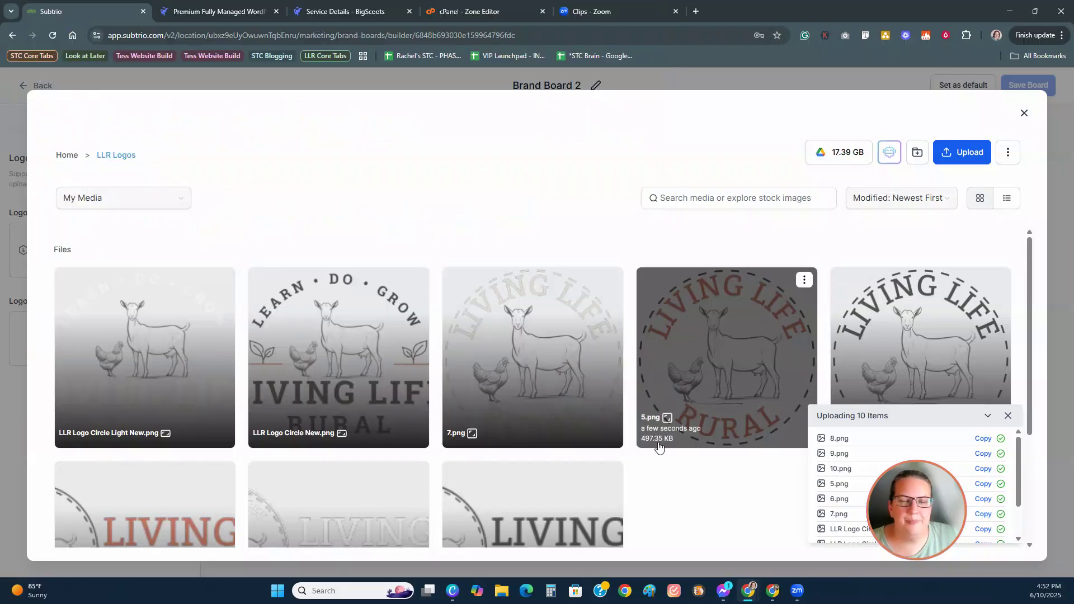
pyautogui.scroll(-2, 534, 379)
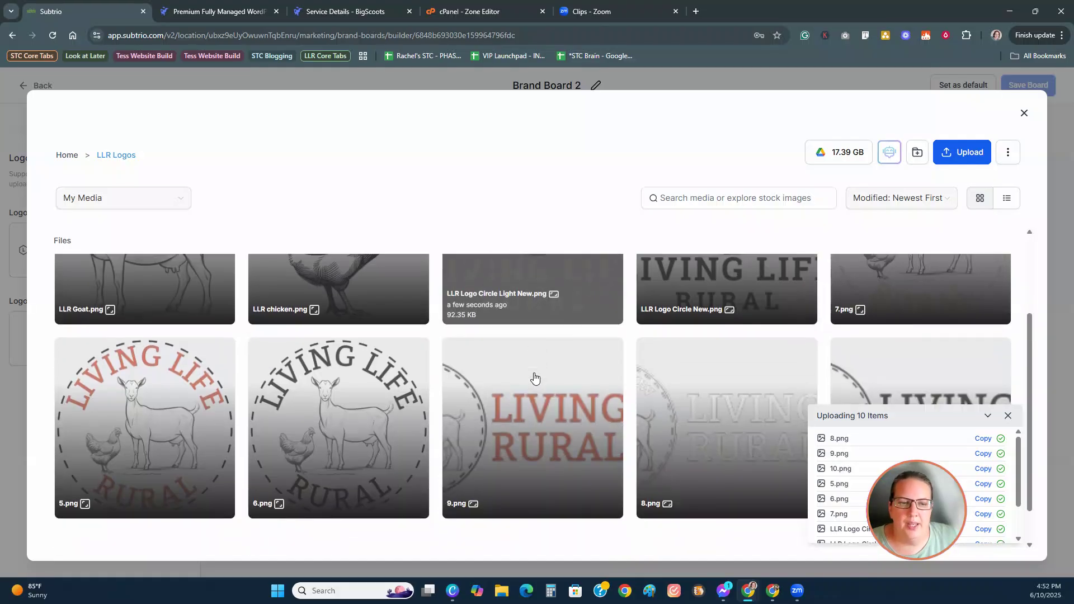
pyautogui.scroll(-1, 535, 378)
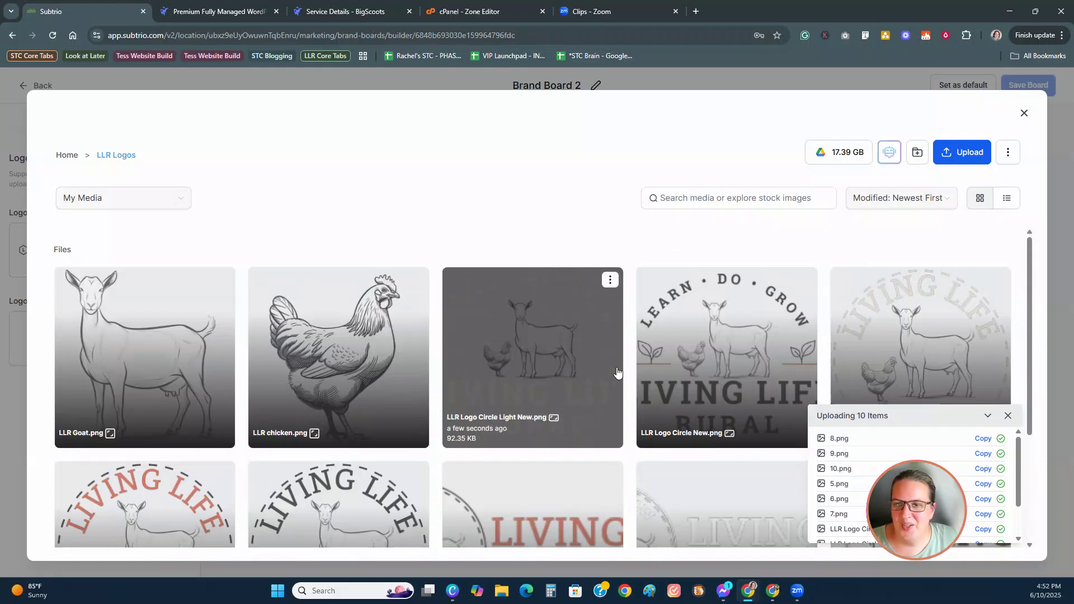
# Step: Set the red Living Life Rural long logo from LLR Logos as Logo 1
pyautogui.click(1023, 113)
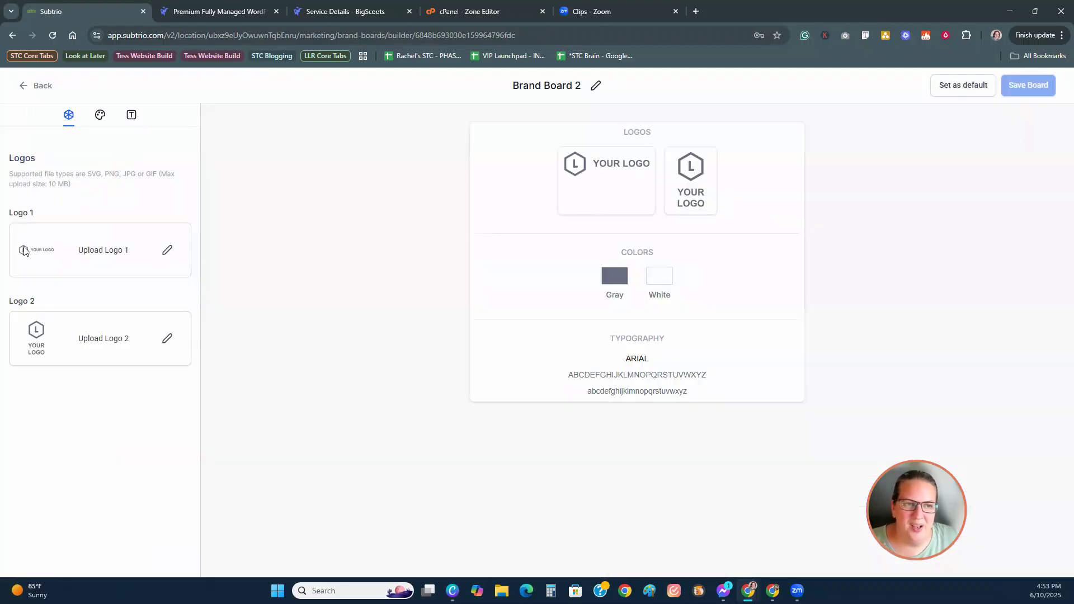
pyautogui.click(167, 250)
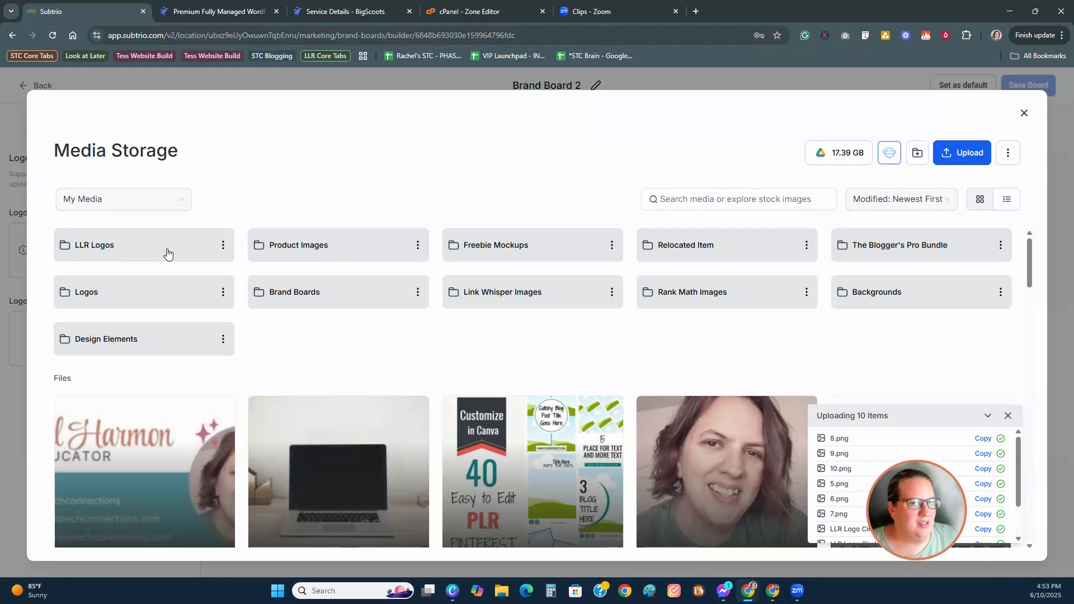
pyautogui.click(167, 254)
pyautogui.scroll(-3, 564, 370)
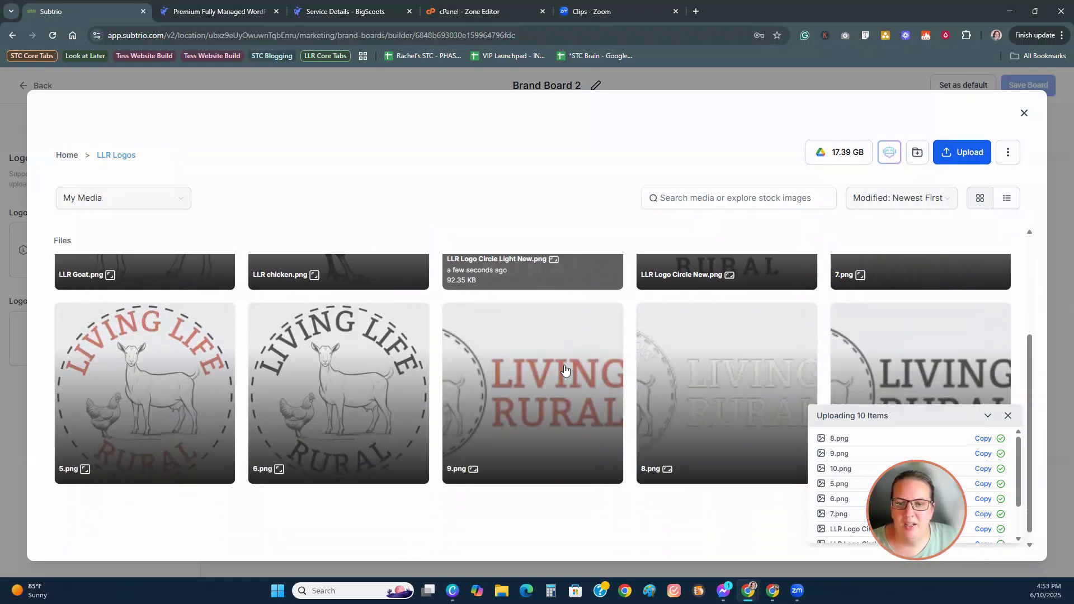
pyautogui.click(552, 371)
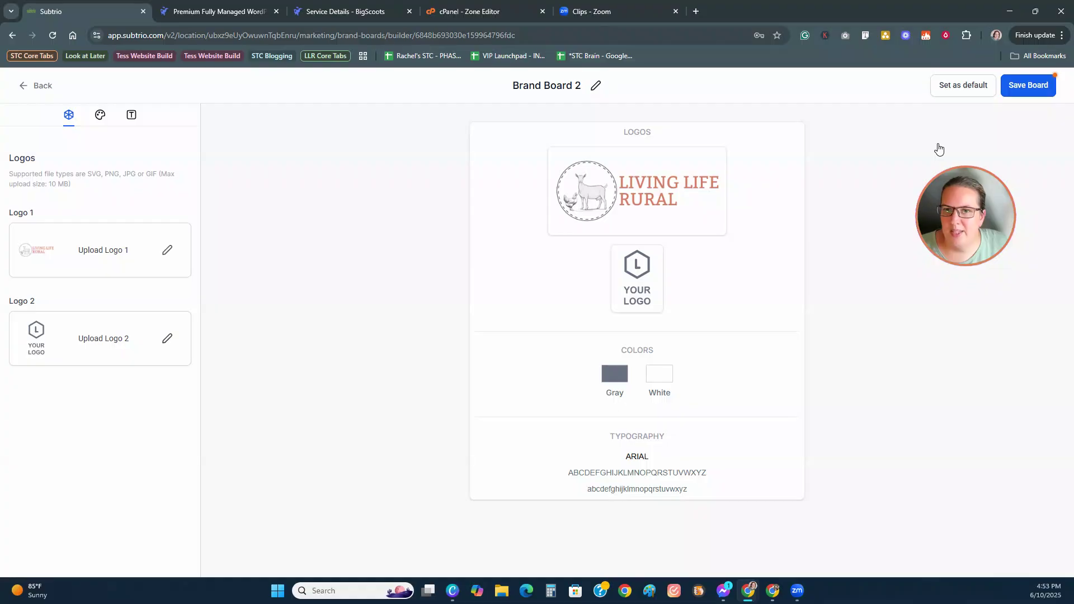
# Step: Insert the red circular 5.png logo as Logo 2
pyautogui.click(167, 340)
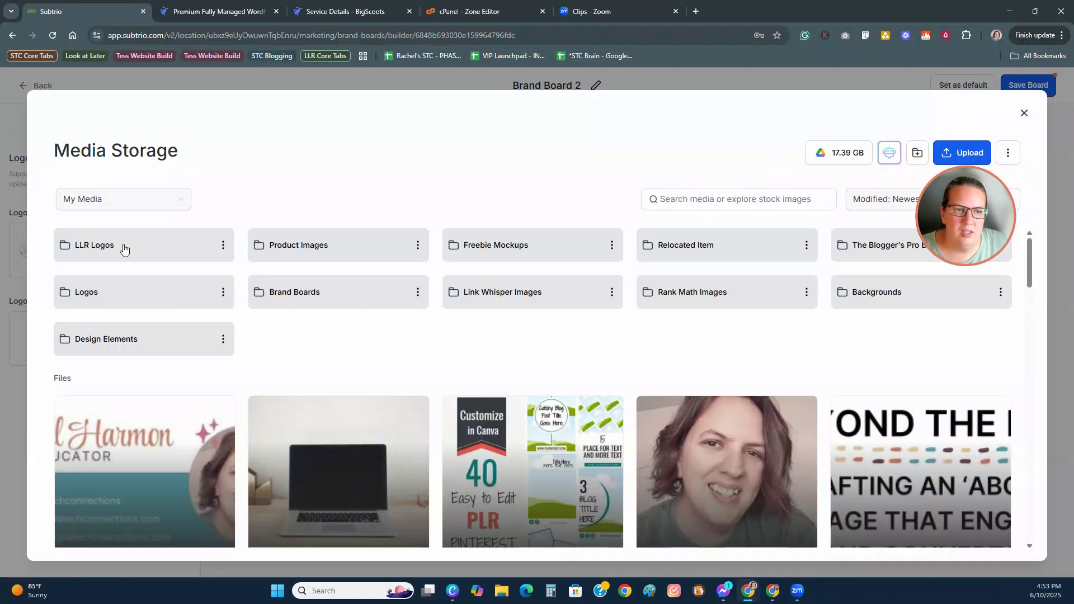
pyautogui.click(124, 248)
pyautogui.scroll(-2, 497, 407)
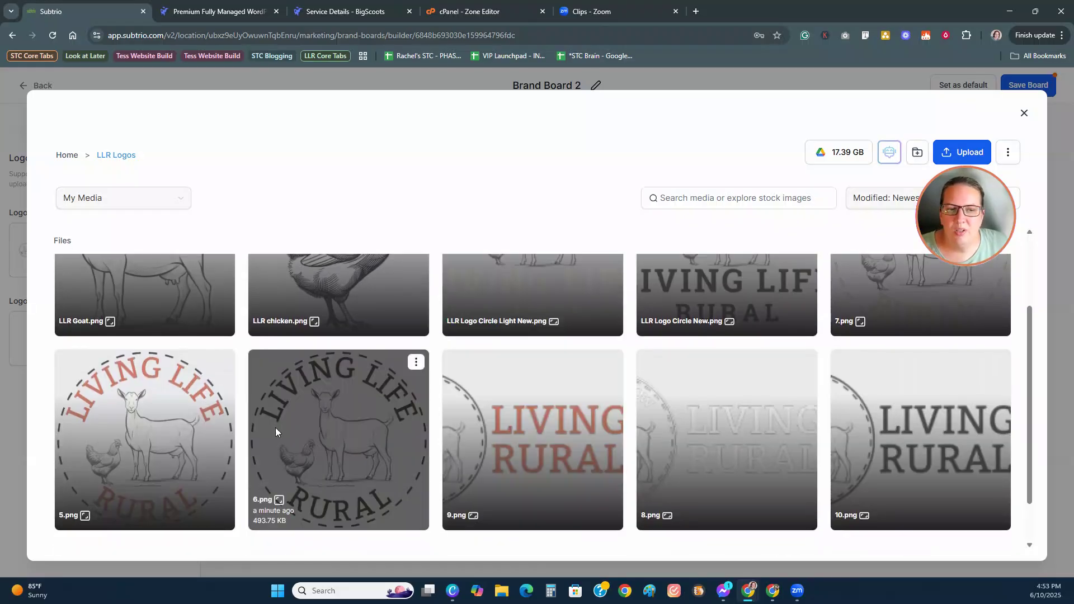
pyautogui.click(164, 443)
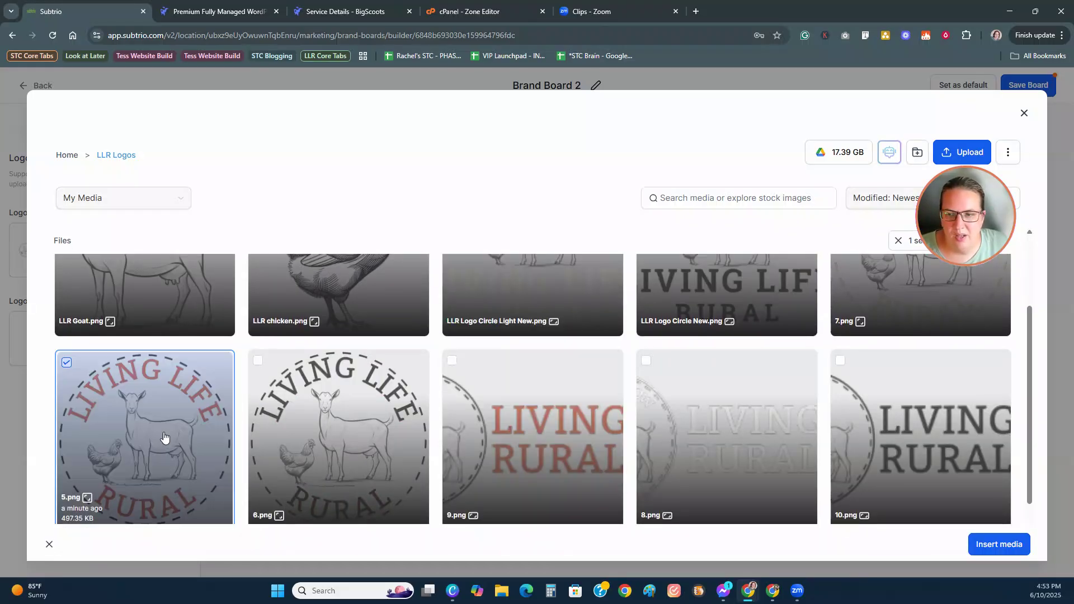
pyautogui.click(996, 545)
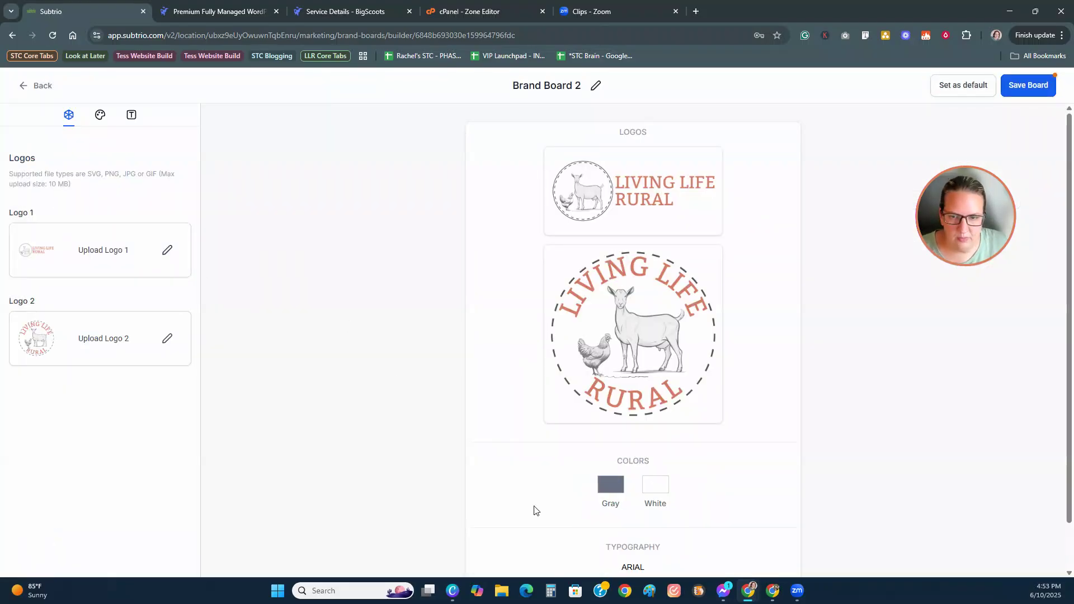
pyautogui.scroll(-1, 687, 508)
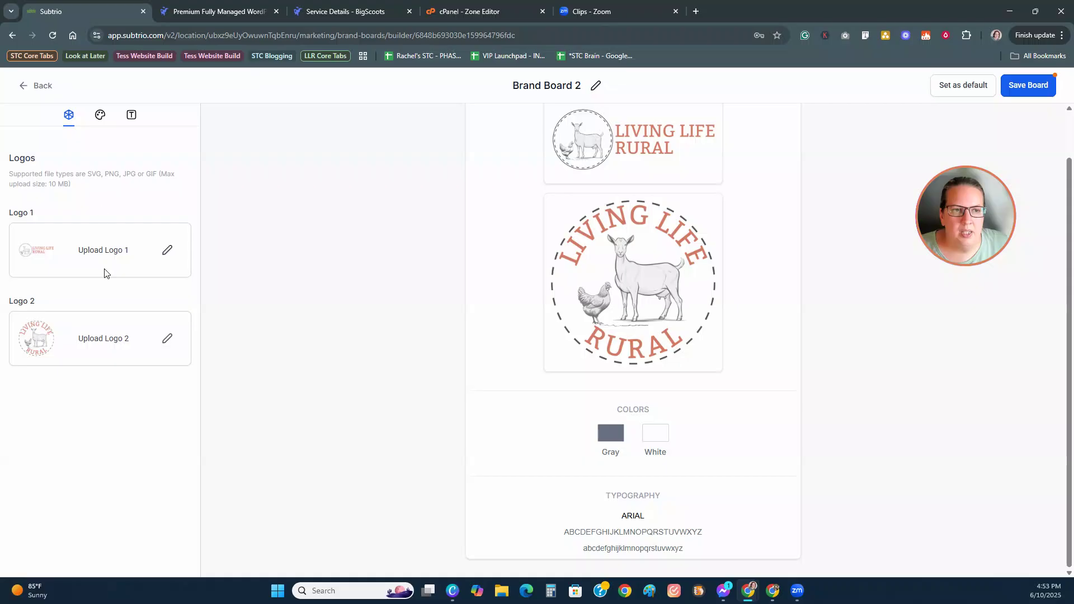
pyautogui.click(100, 118)
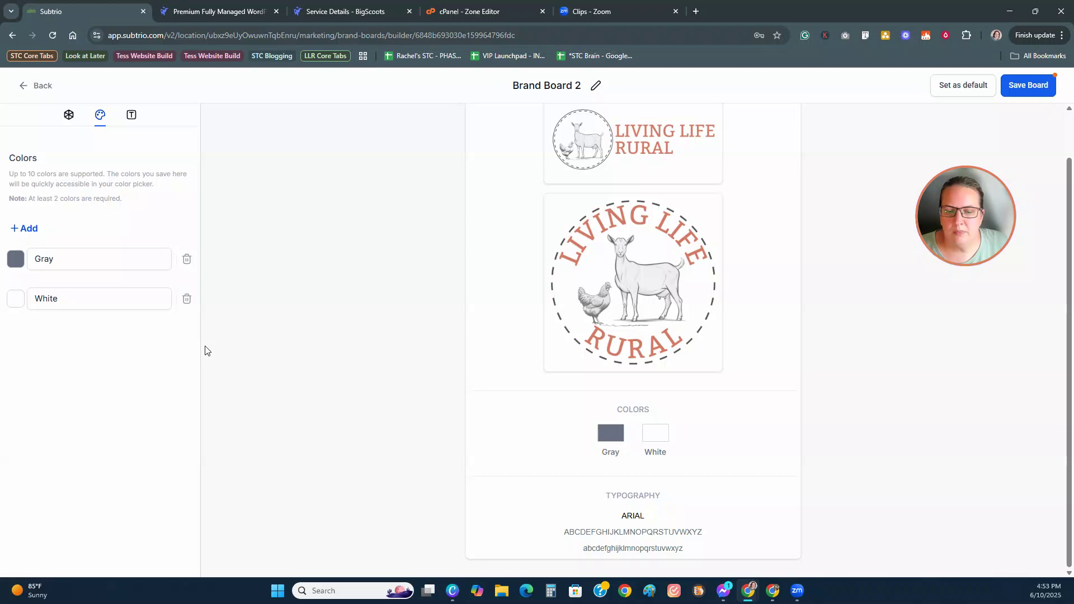
# Step: Clear the name 'Gray' from the first colour swatch
pyautogui.click(56, 260)
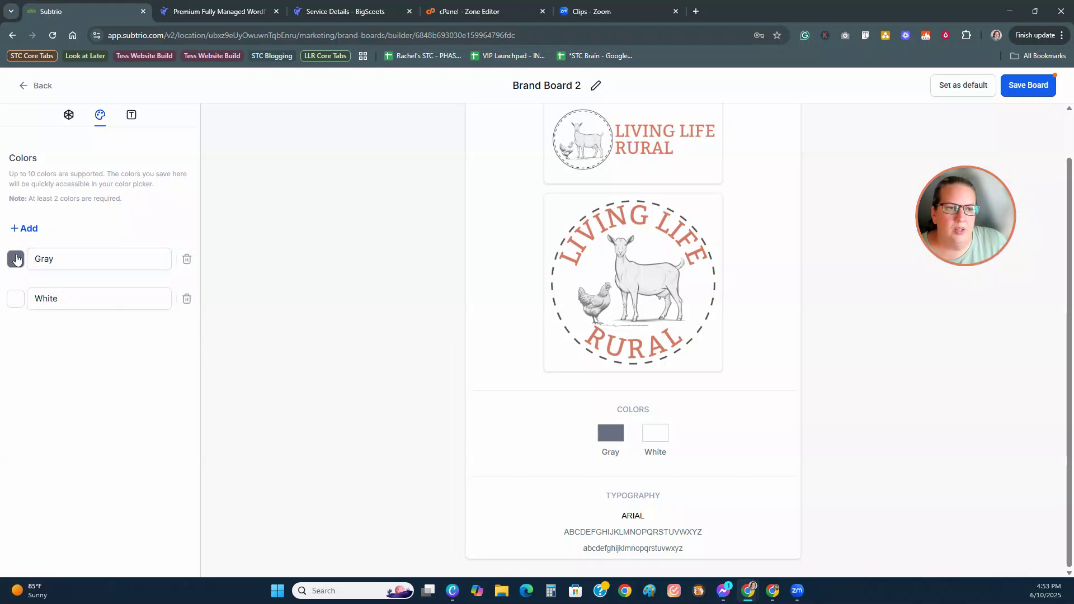
pyautogui.click(16, 259)
pyautogui.click(63, 296)
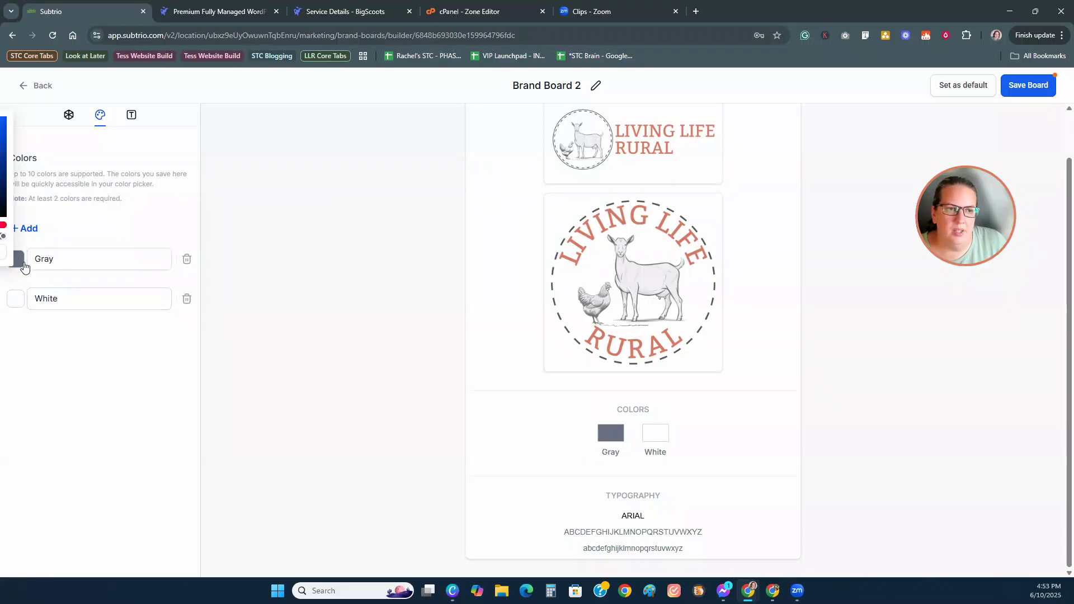
pyautogui.click(62, 260)
pyautogui.moveTo(54, 260); pyautogui.dragTo(16, 268)
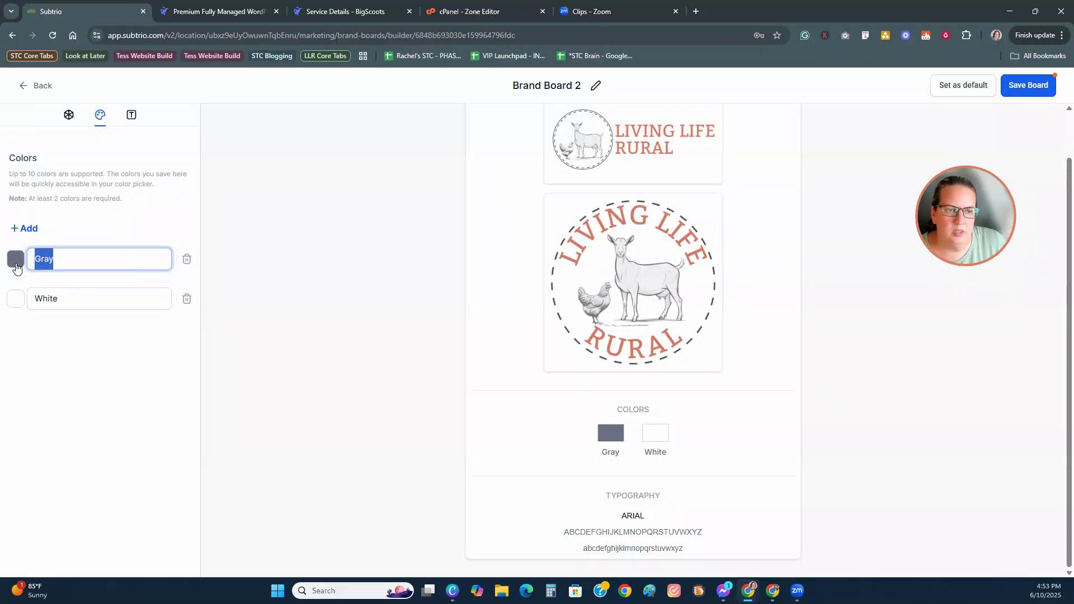
pyautogui.press('BackSpace')
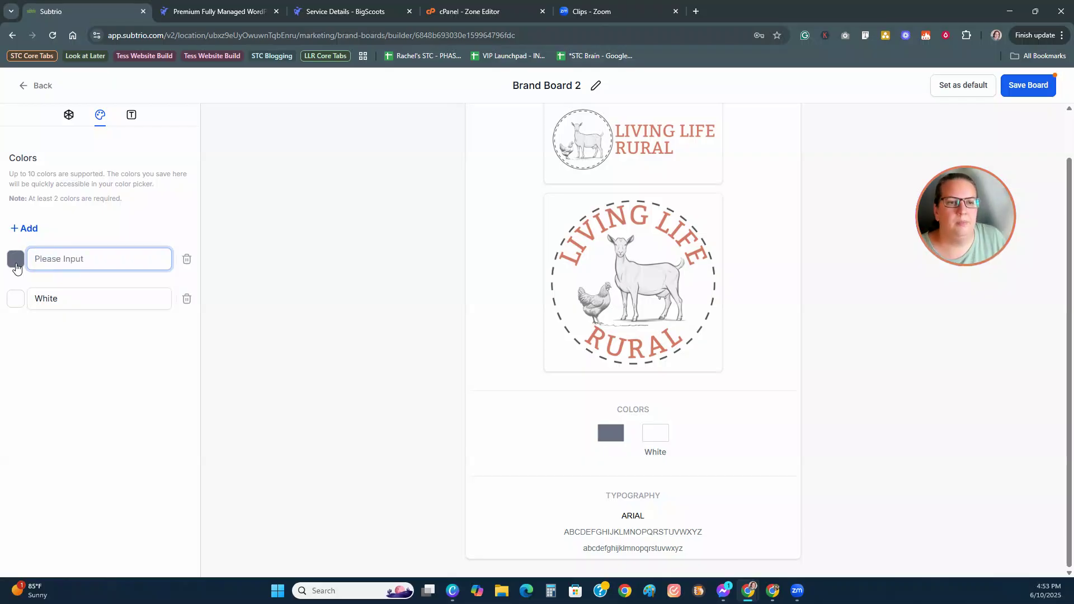
# Step: Add a third colour, then delete the Grey colour from the brand board
pyautogui.click(31, 228)
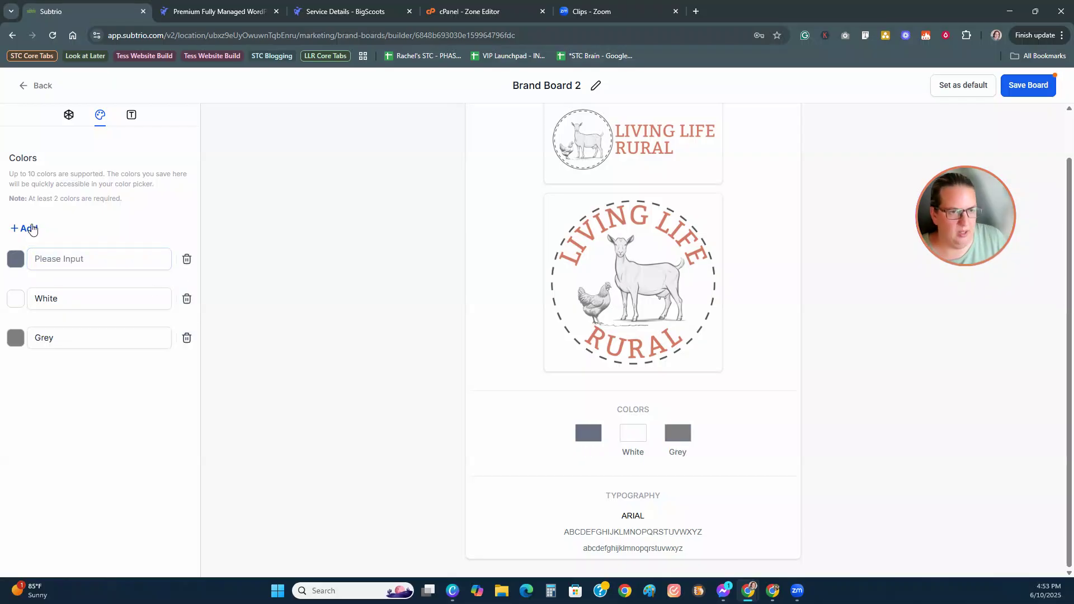
pyautogui.click(16, 344)
pyautogui.click(15, 341)
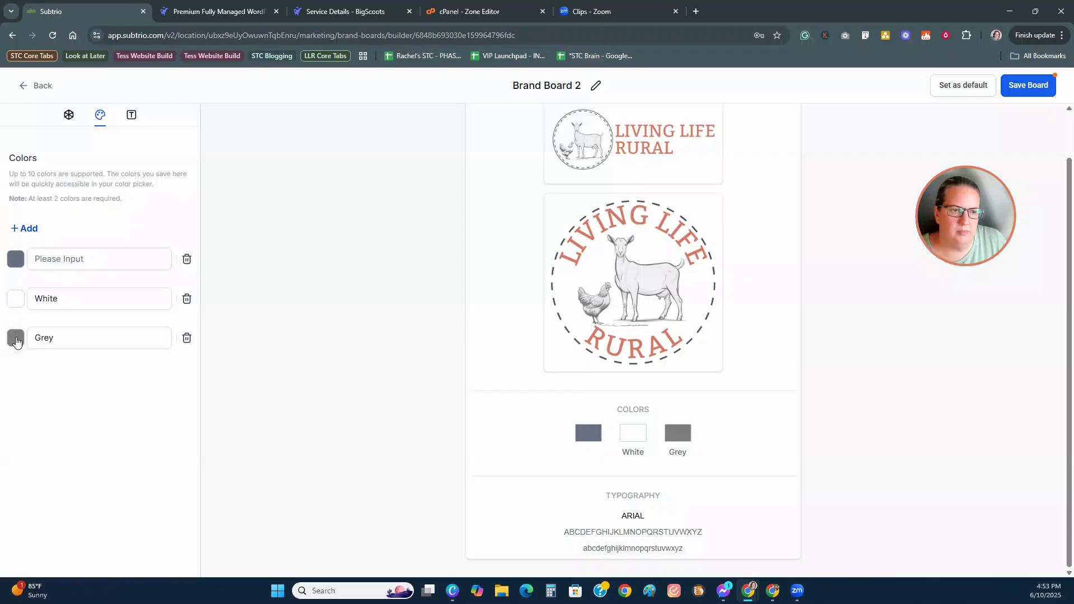
pyautogui.click(10, 340)
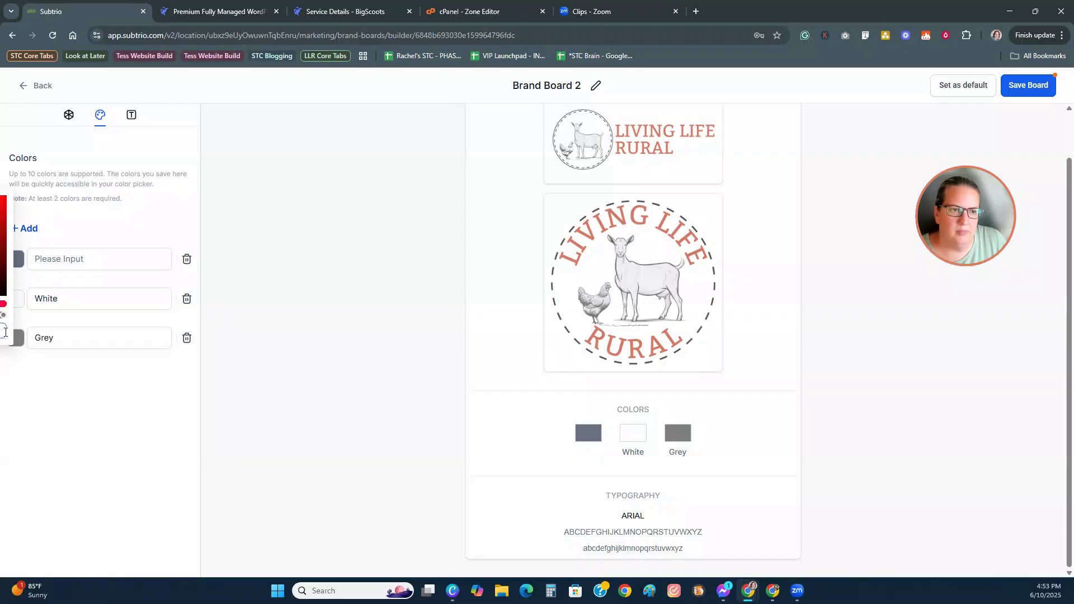
pyautogui.moveTo(11, 325); pyautogui.dragTo(46, 333)
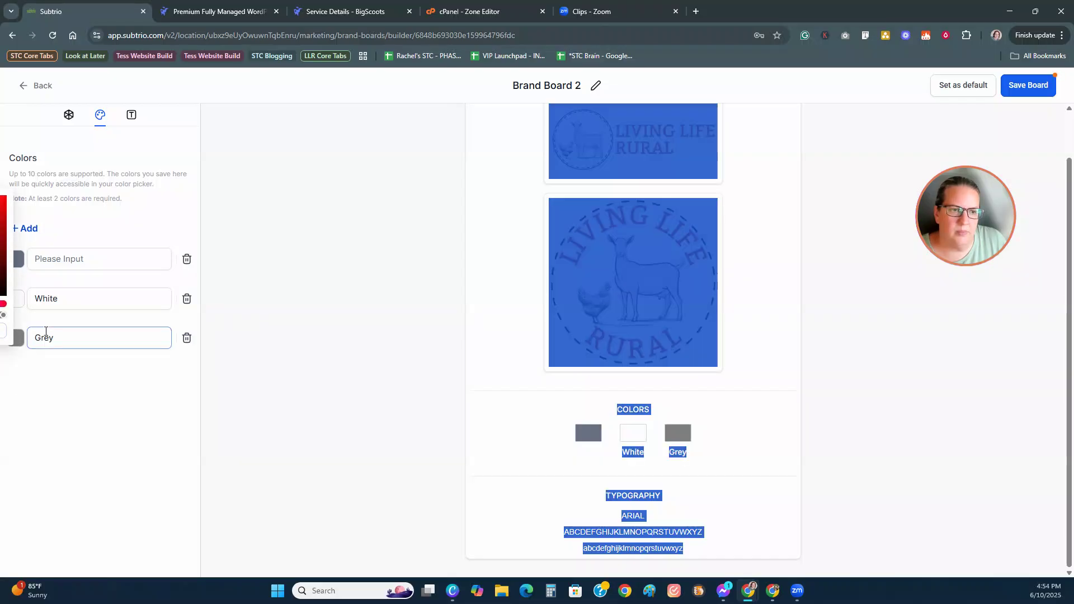
pyautogui.click(94, 459)
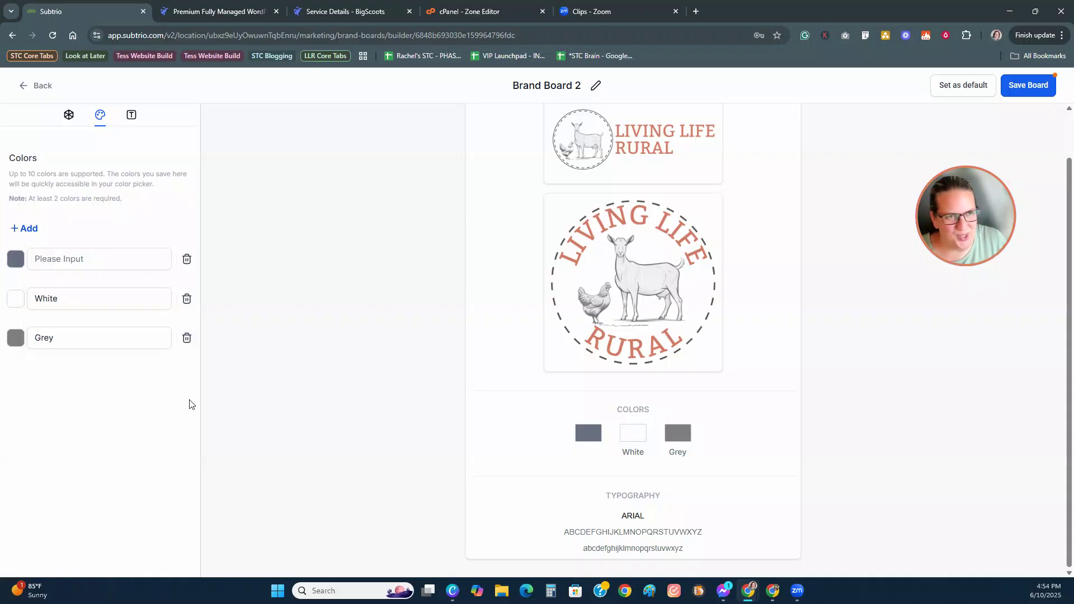
pyautogui.click(187, 338)
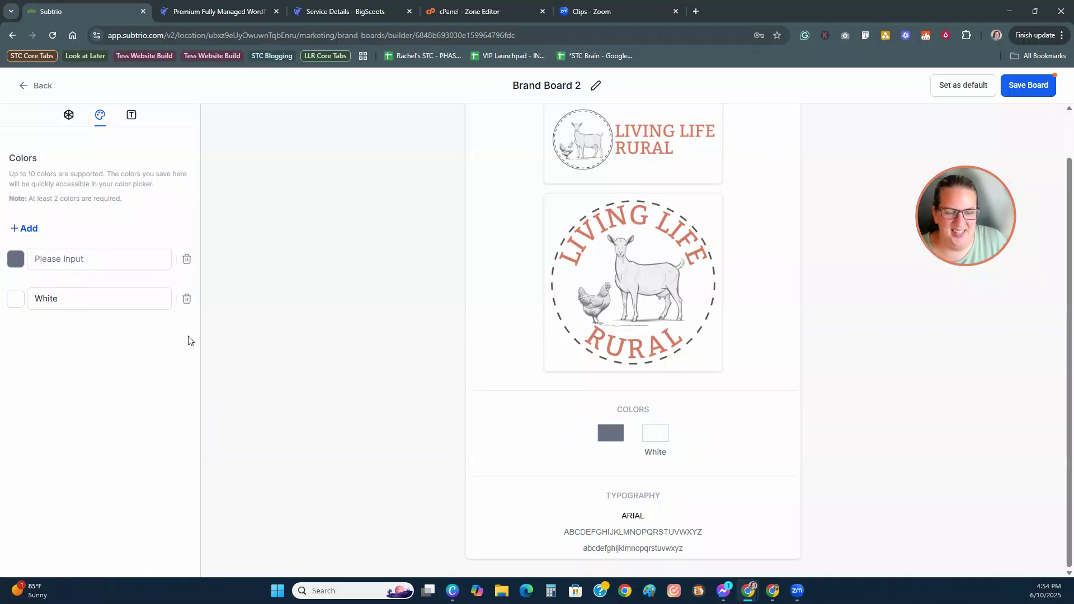
pyautogui.click(131, 115)
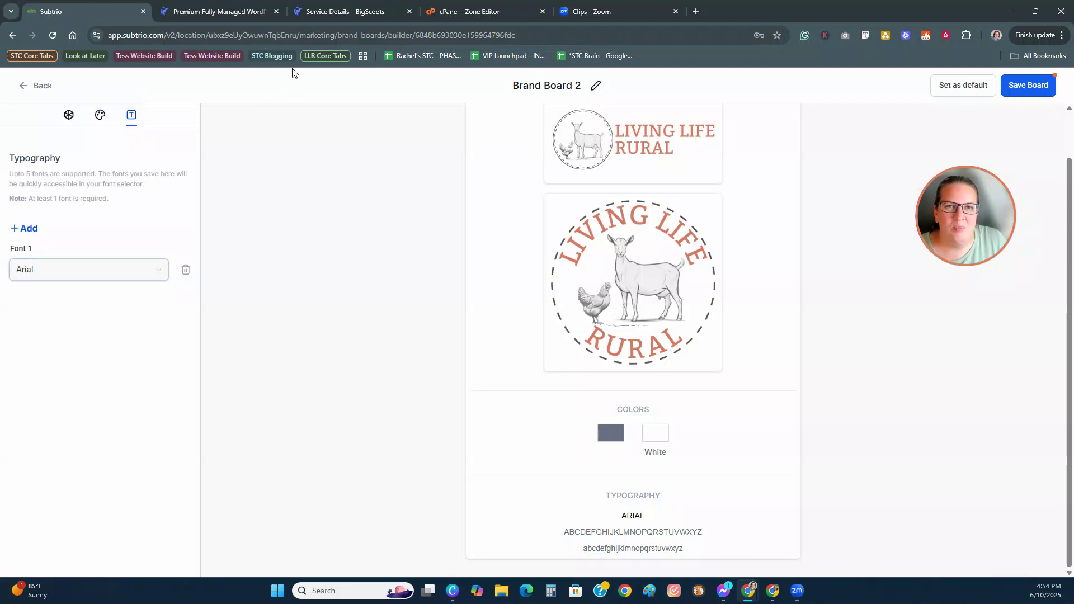
# Step: Set Font 1 to Bitter, add Montserrat and Nunito as Fonts 2 and 3, and save
pyautogui.click(87, 278)
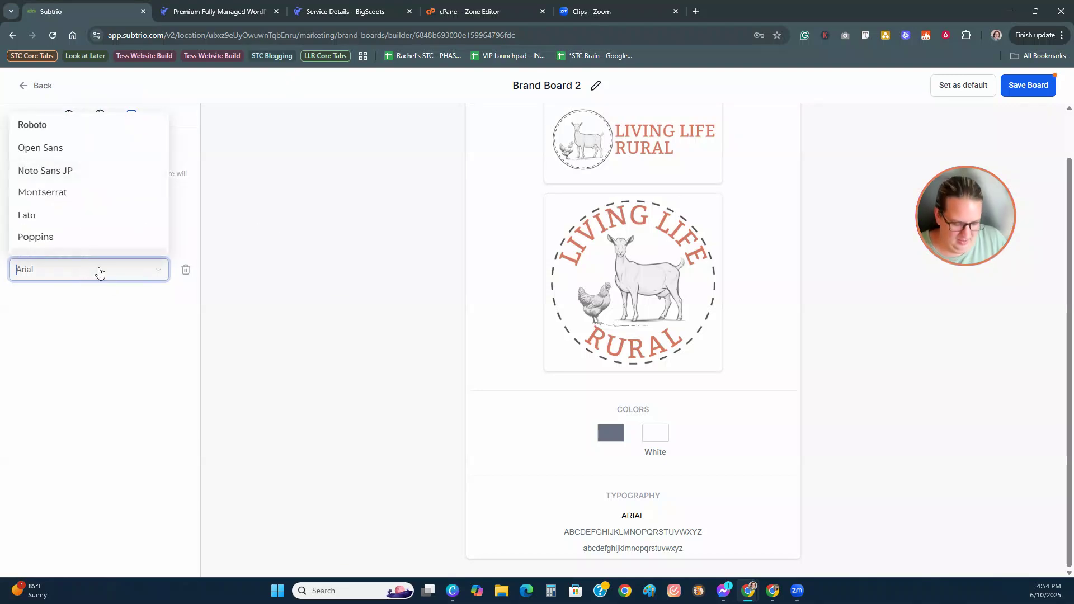
pyautogui.write('Bit')
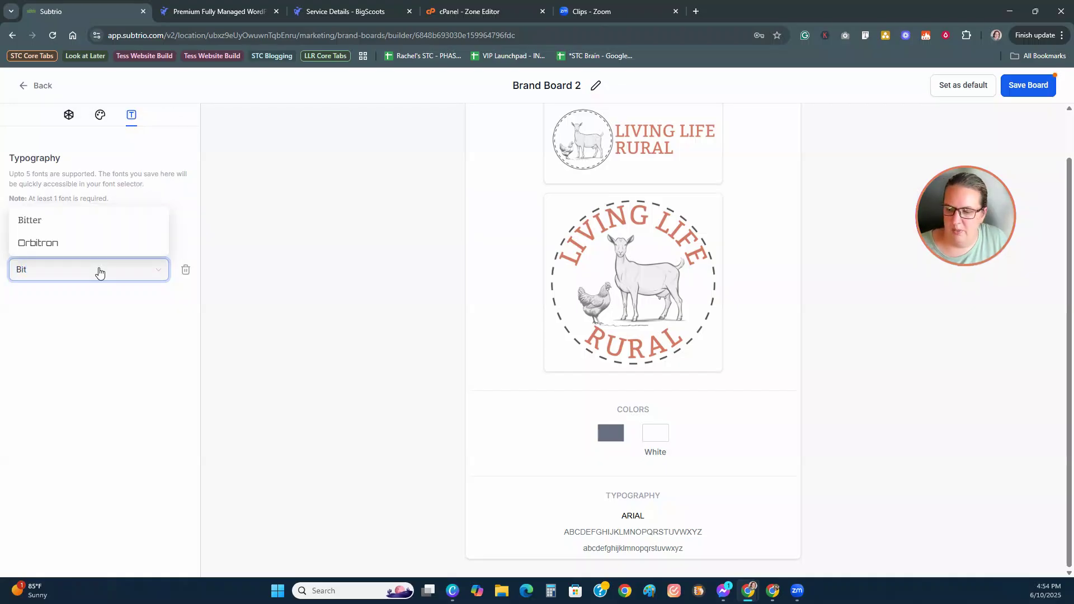
pyautogui.click(33, 220)
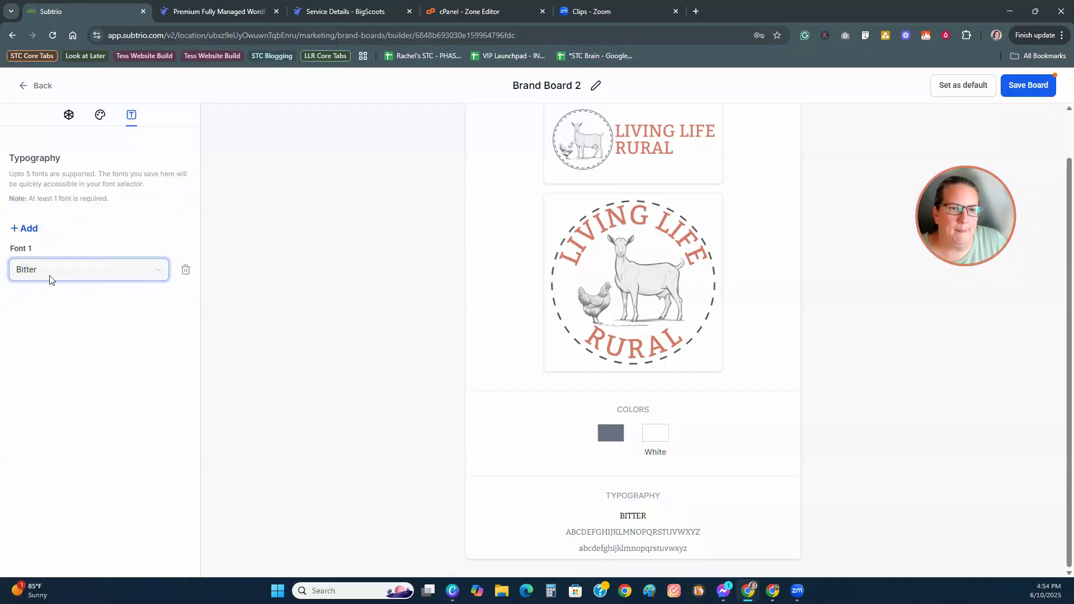
pyautogui.click(25, 229)
pyautogui.click(53, 316)
pyautogui.write('Mont')
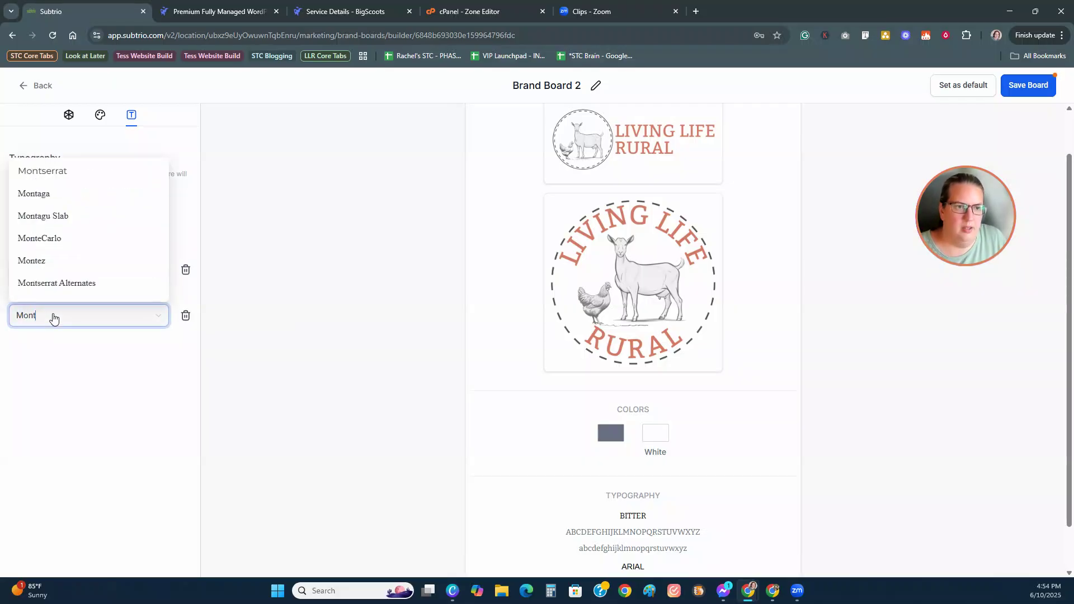
pyautogui.click(72, 171)
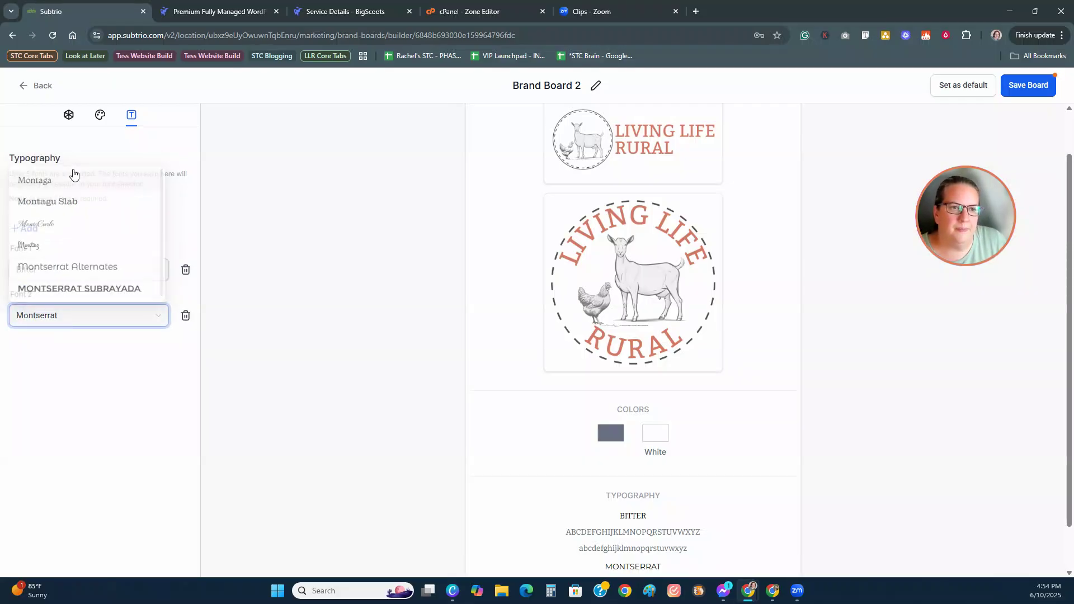
pyautogui.click(23, 229)
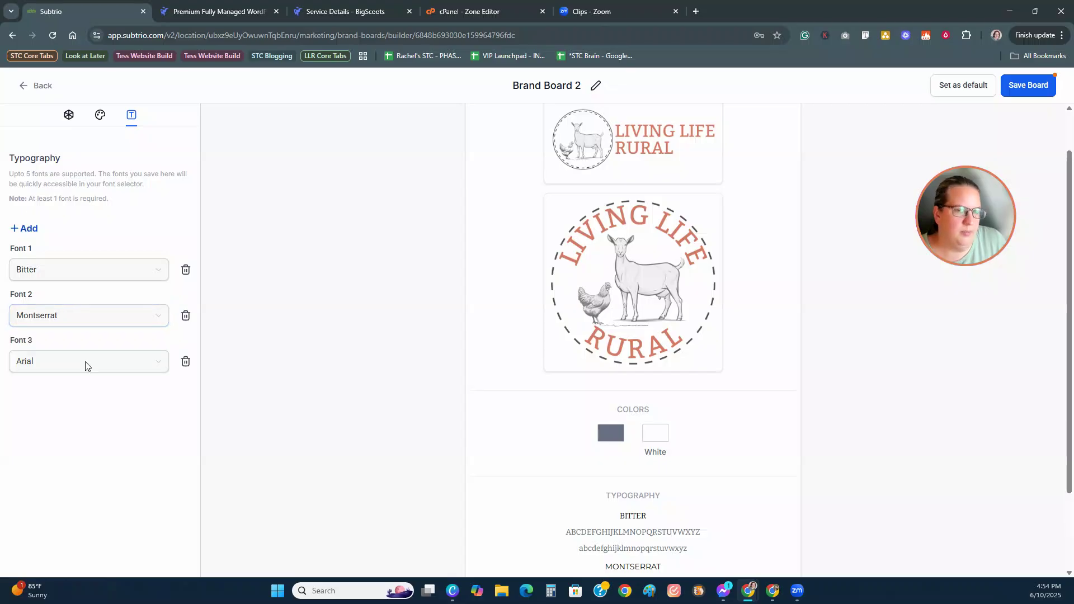
pyautogui.click(67, 362)
pyautogui.write('N')
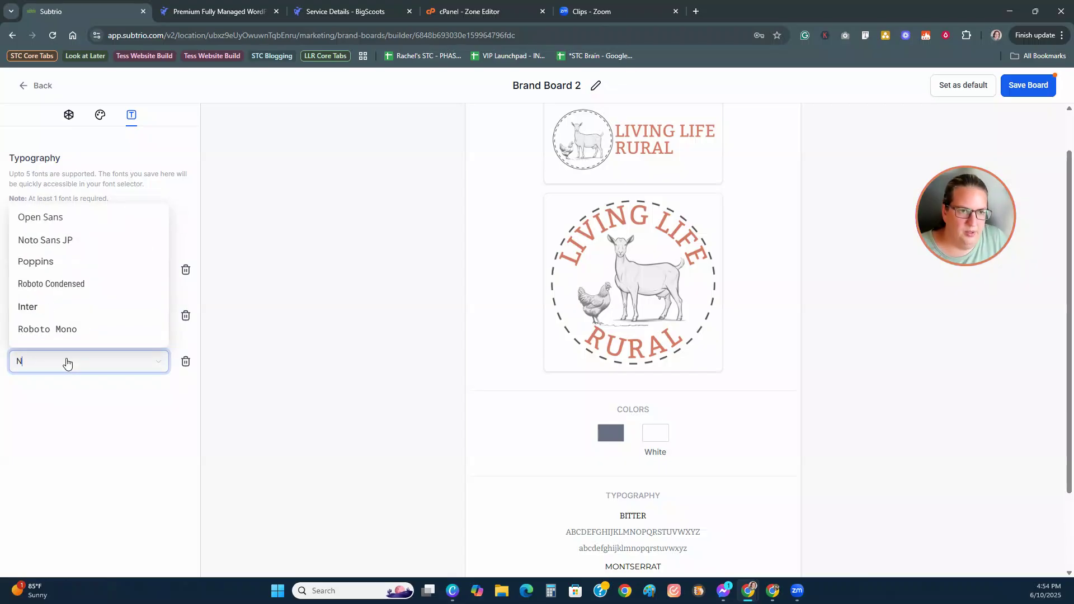
pyautogui.write('uni')
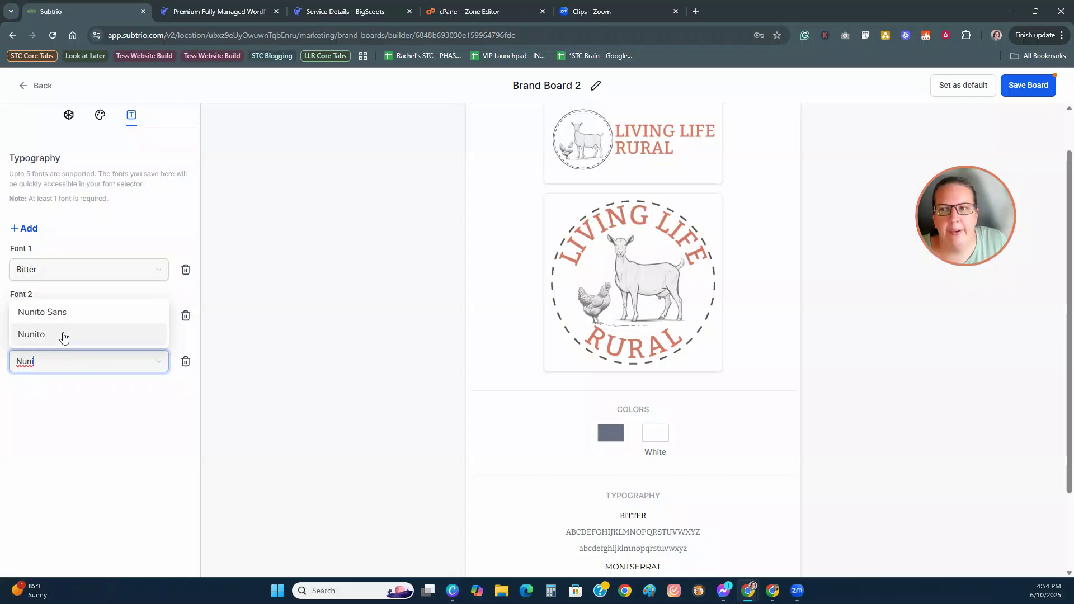
pyautogui.click(63, 336)
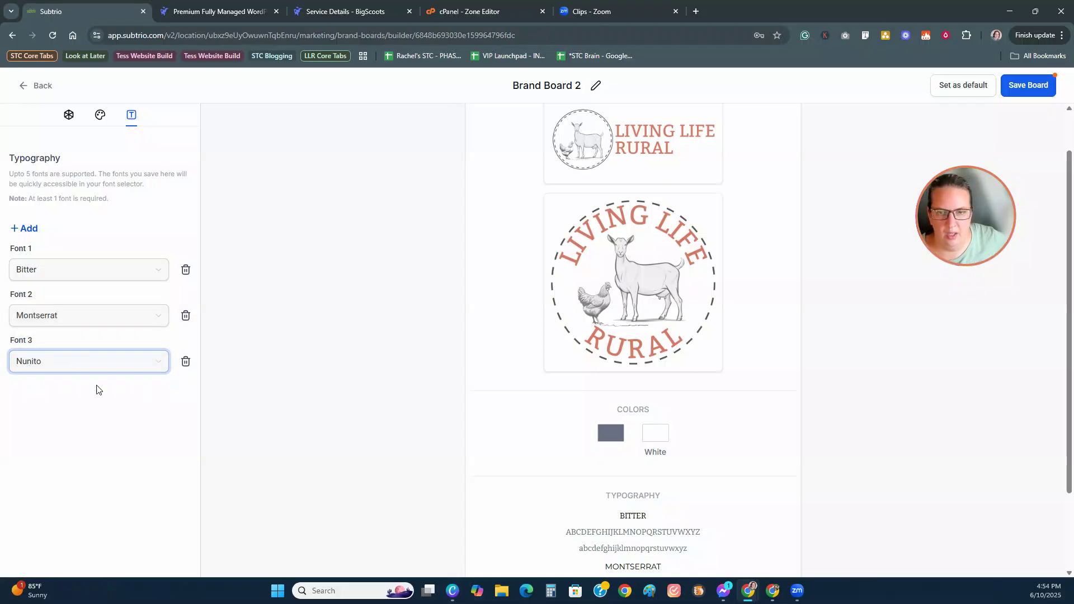
pyautogui.click(1013, 90)
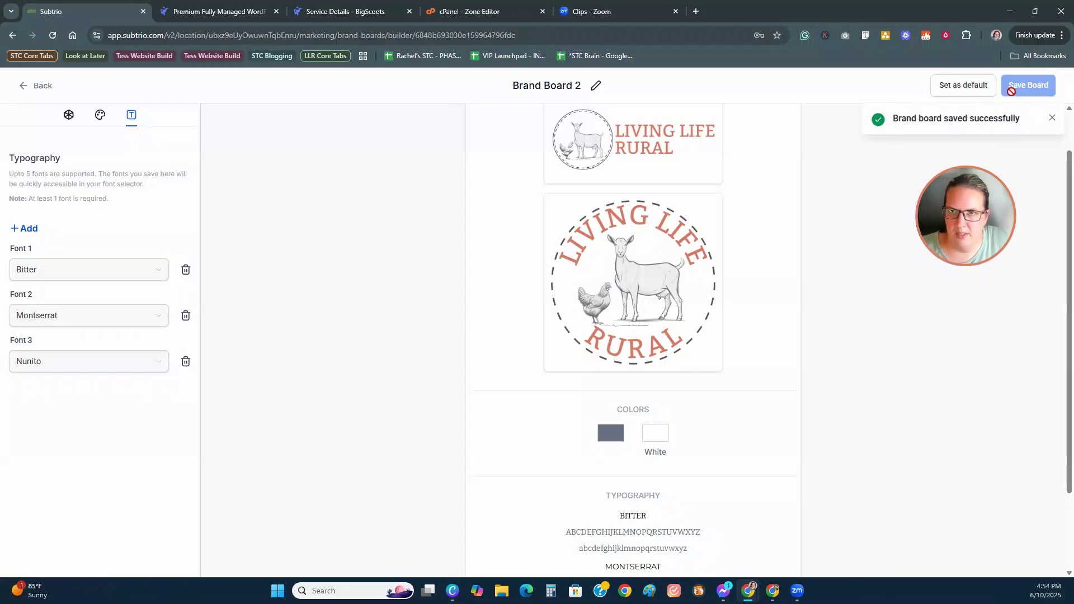
# Step: Retitle Brand Board 2 as 'Living Life Rural Brand Board' and save it
pyautogui.click(596, 88)
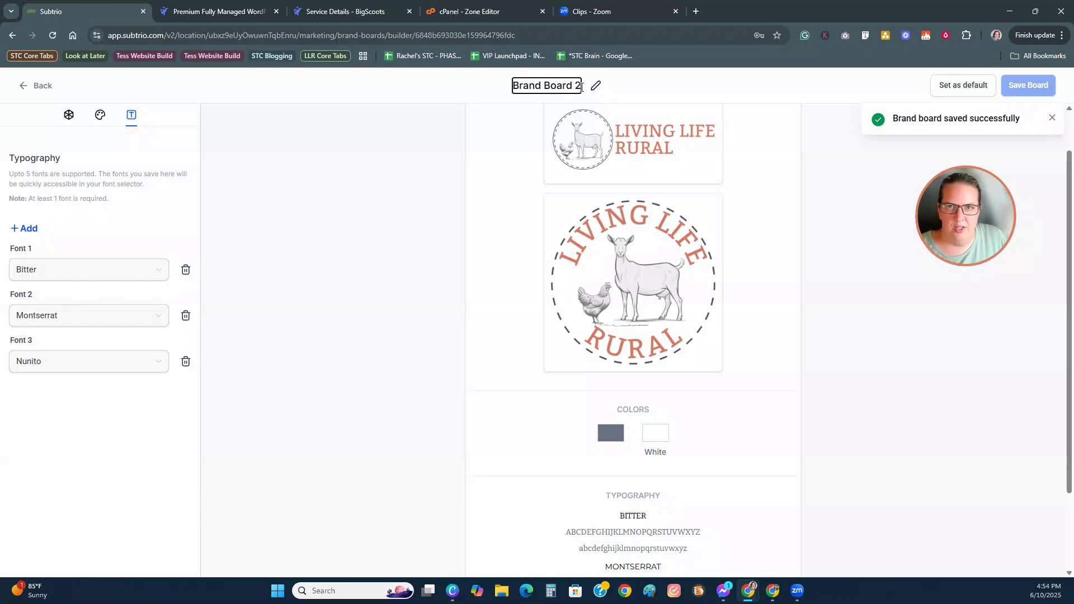
pyautogui.press('BackSpace')
pyautogui.press('BackSpace')
pyautogui.press('BackSpace')
pyautogui.press('BackSpace')
pyautogui.press('BackSpace')
pyautogui.press('BackSpace')
pyautogui.press('BackSpace')
pyautogui.press('BackSpace')
pyautogui.press('BackSpace')
pyautogui.press('BackSpace')
pyautogui.press('BackSpace')
pyautogui.press('BackSpace')
pyautogui.press('BackSpace')
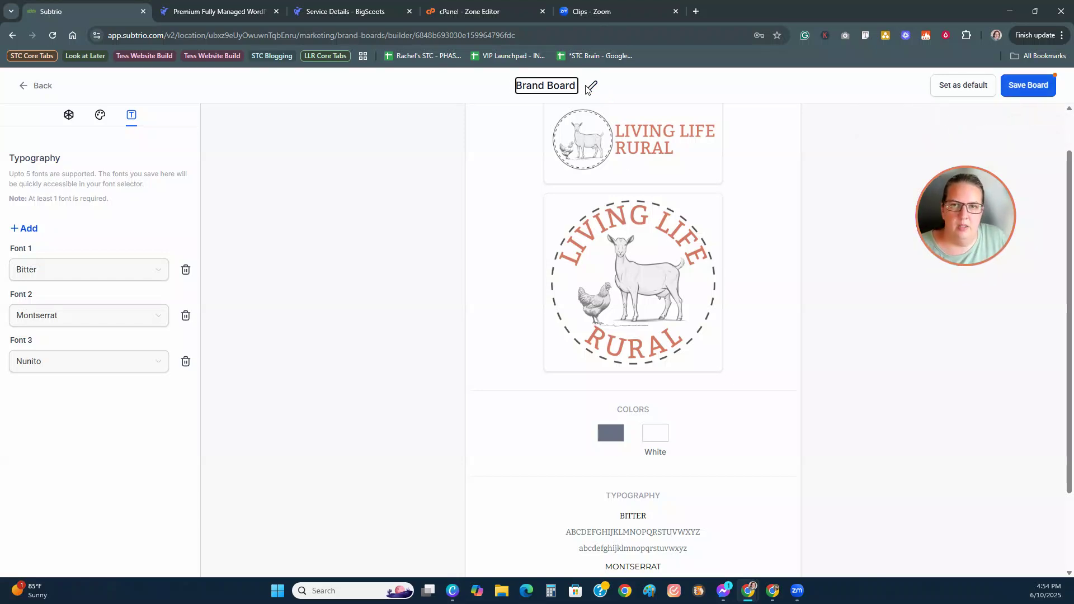
pyautogui.write('Living')
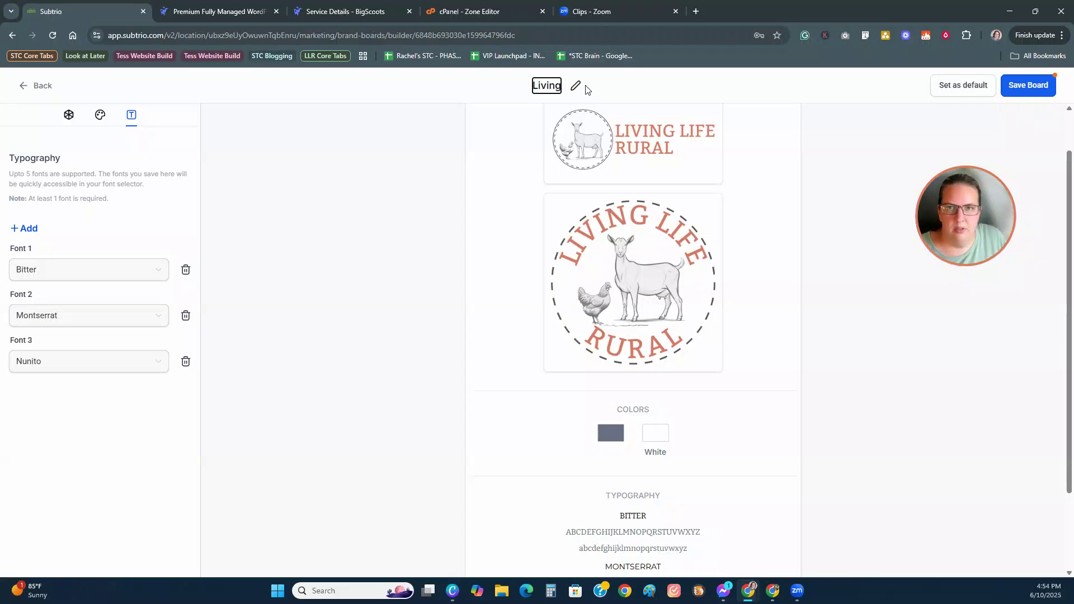
pyautogui.write(' Life Rural B')
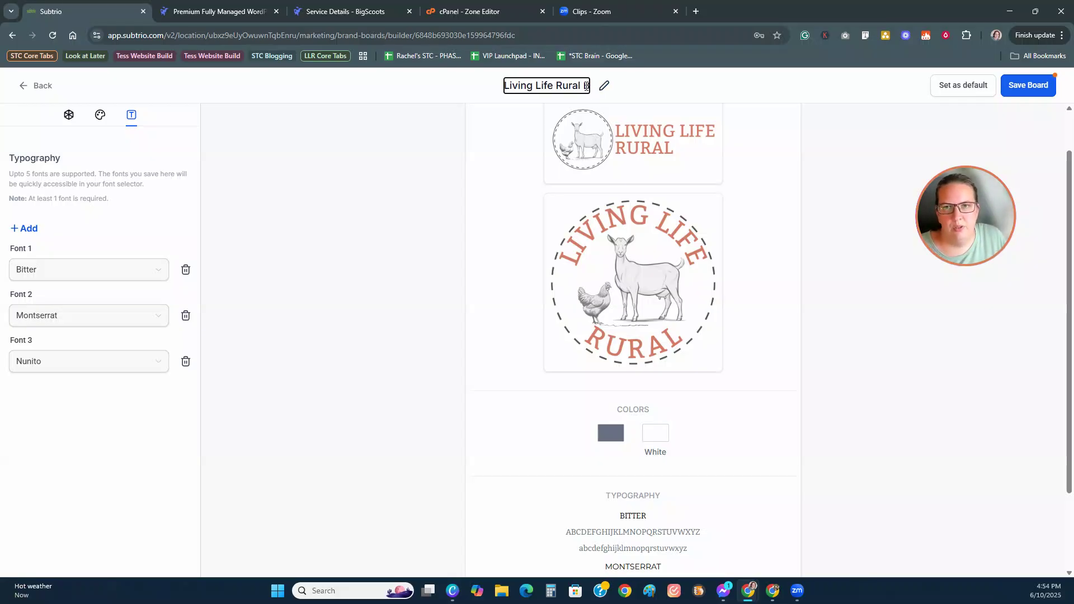
pyautogui.write('randing')
pyautogui.press('BackSpace')
pyautogui.press('BackSpace')
pyautogui.press('BackSpace')
pyautogui.press('BackSpace')
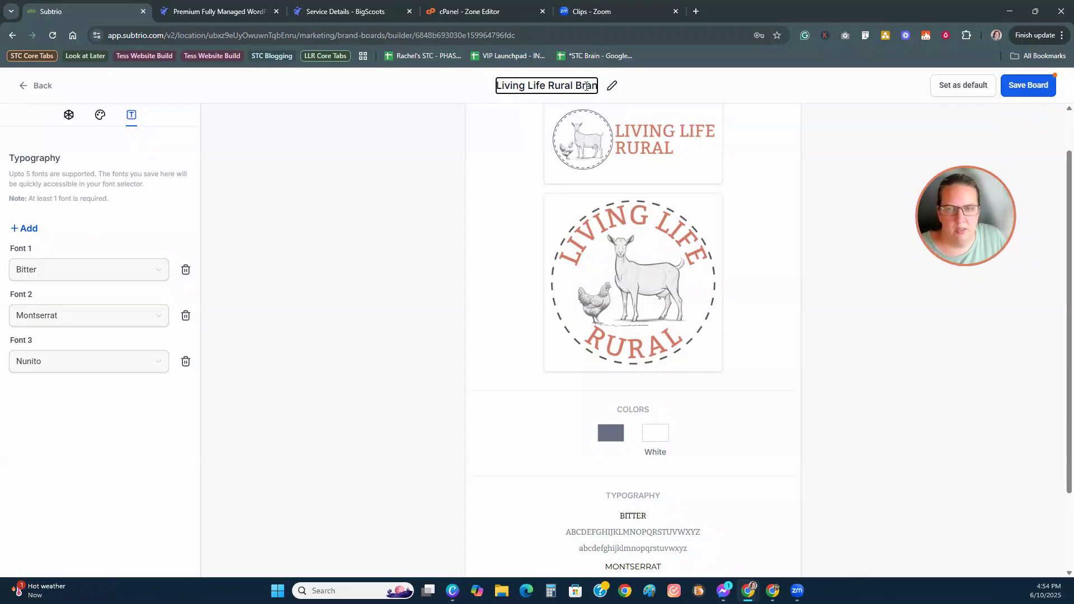
pyautogui.write('d Board')
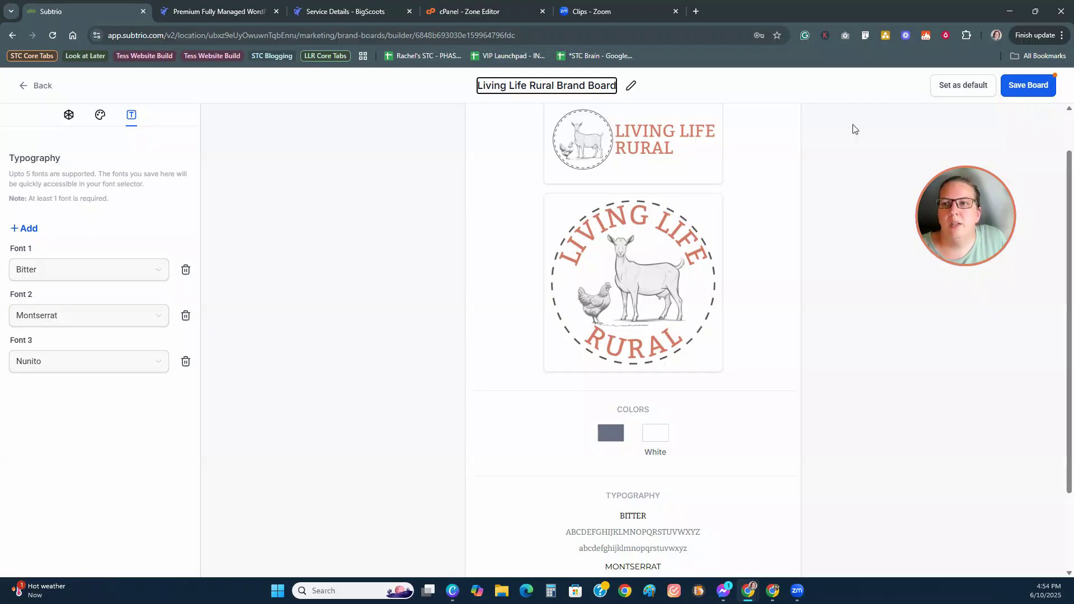
pyautogui.click(1022, 80)
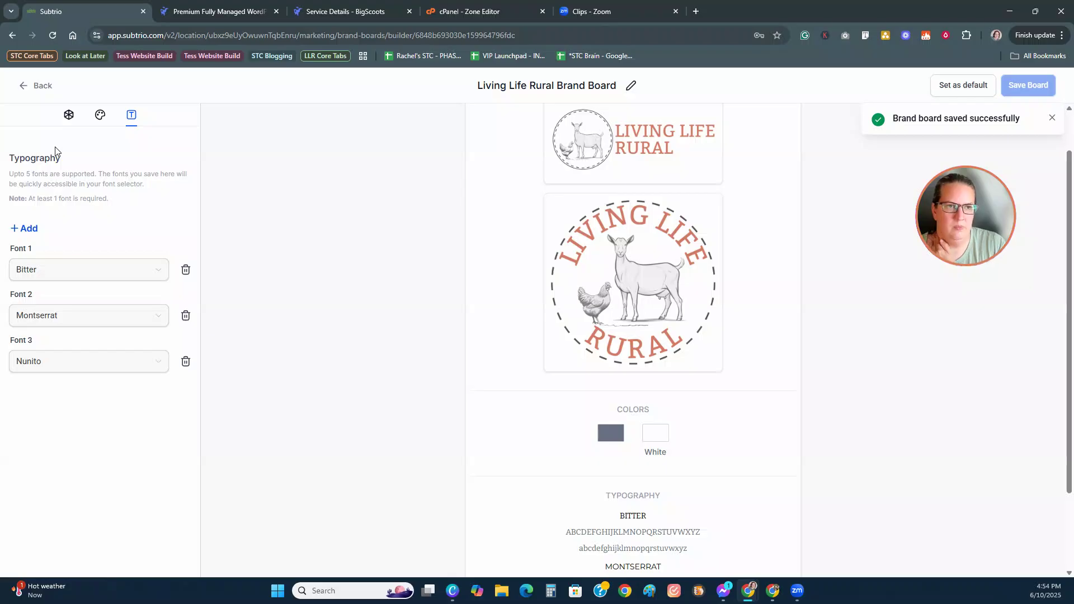
# Step: Reopen the board's colours and change the Grey swatch to coral #d57a66
pyautogui.click(26, 88)
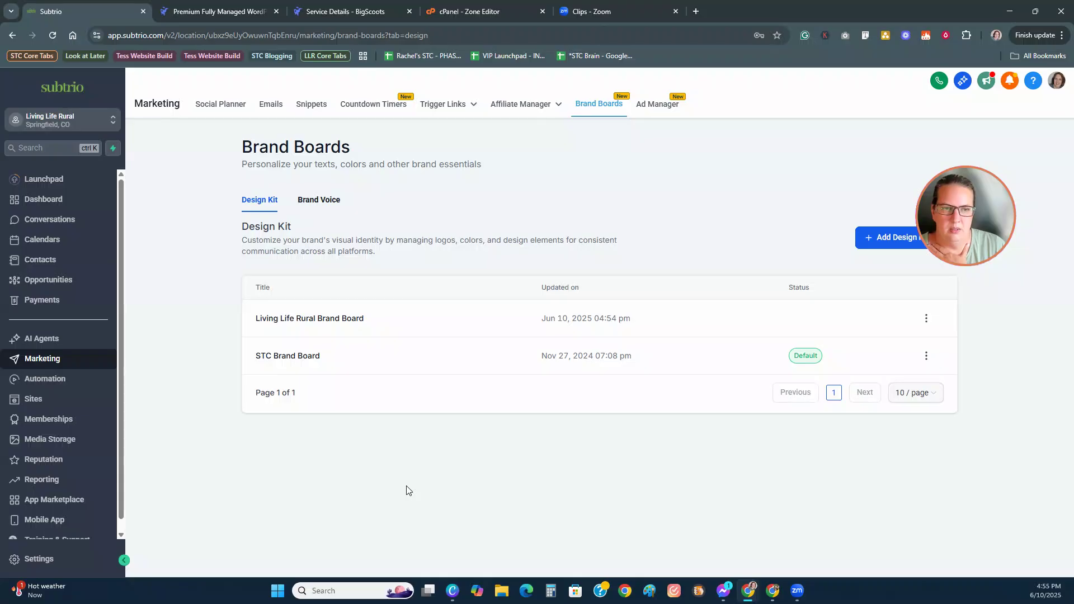
pyautogui.click(295, 325)
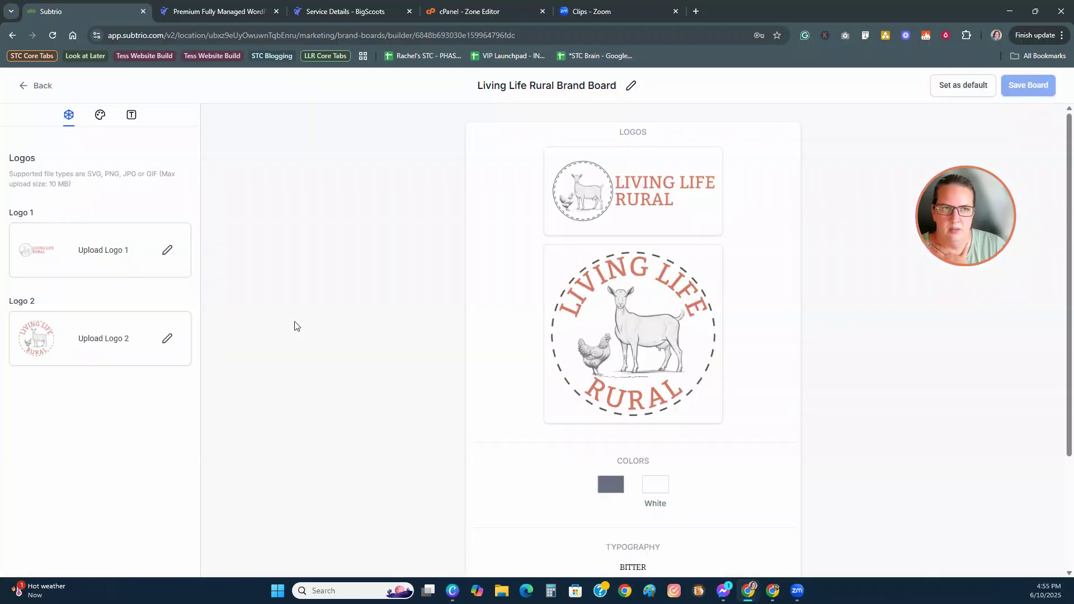
pyautogui.click(100, 117)
pyautogui.click(14, 267)
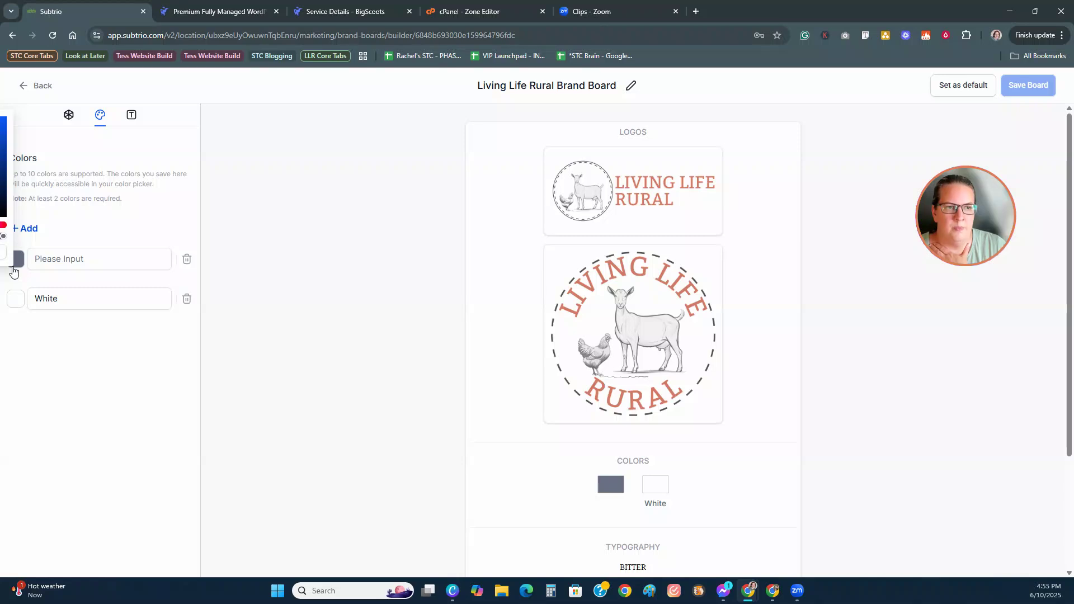
pyautogui.click(324, 364)
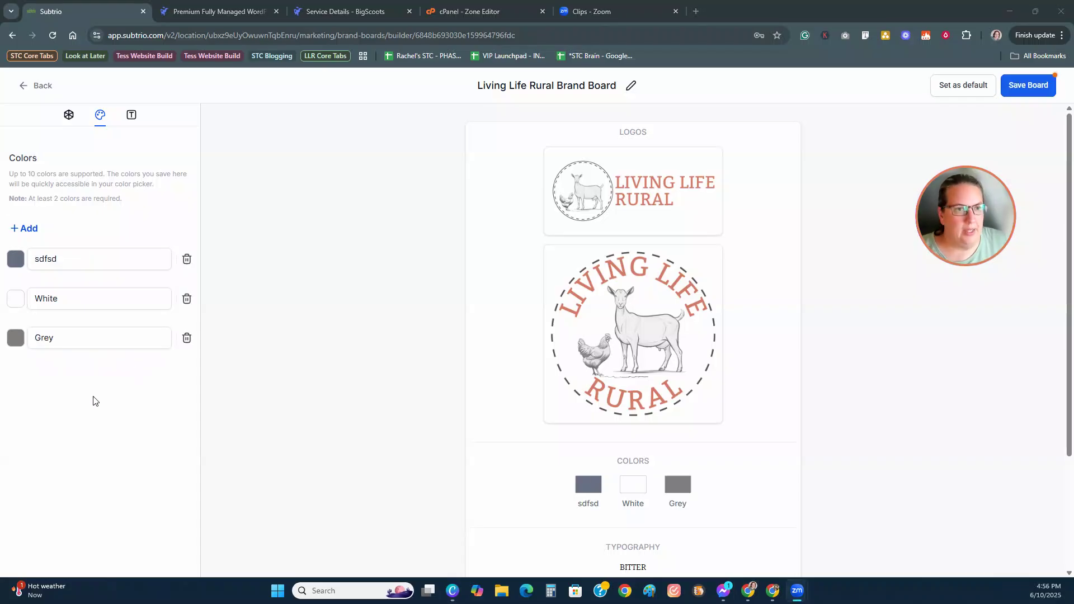
pyautogui.click(15, 338)
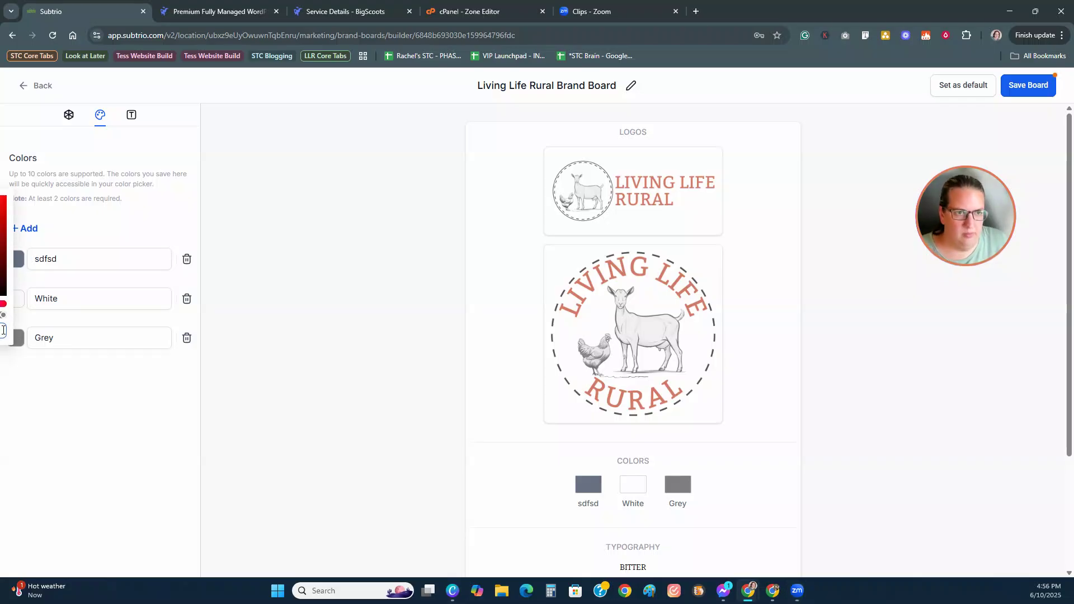
pyautogui.press('Return')
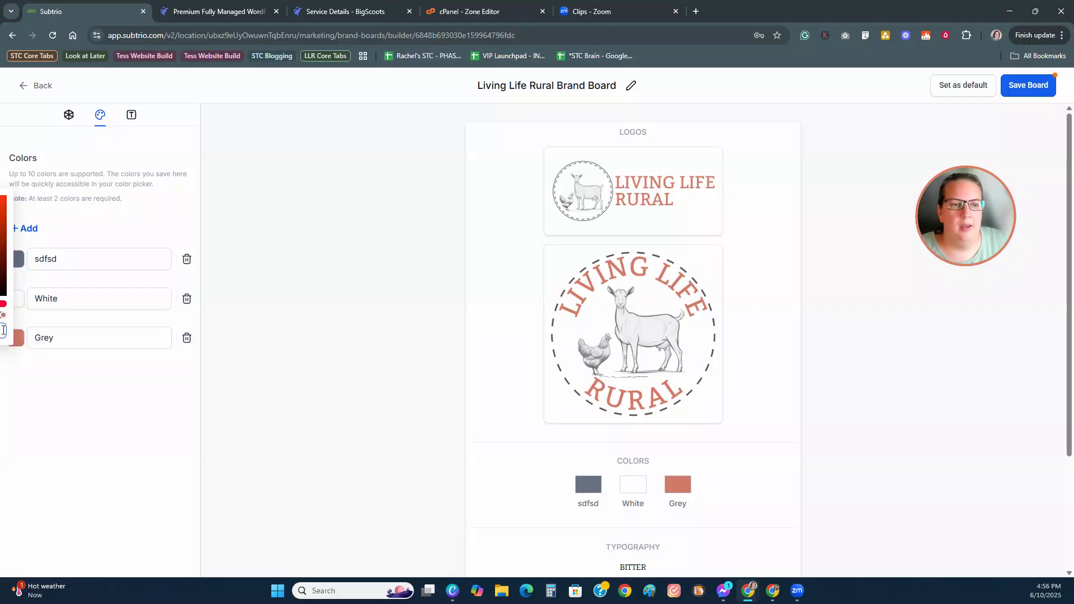
pyautogui.click(67, 340)
pyautogui.moveTo(67, 338); pyautogui.dragTo(28, 339)
pyautogui.write('#d57a66')
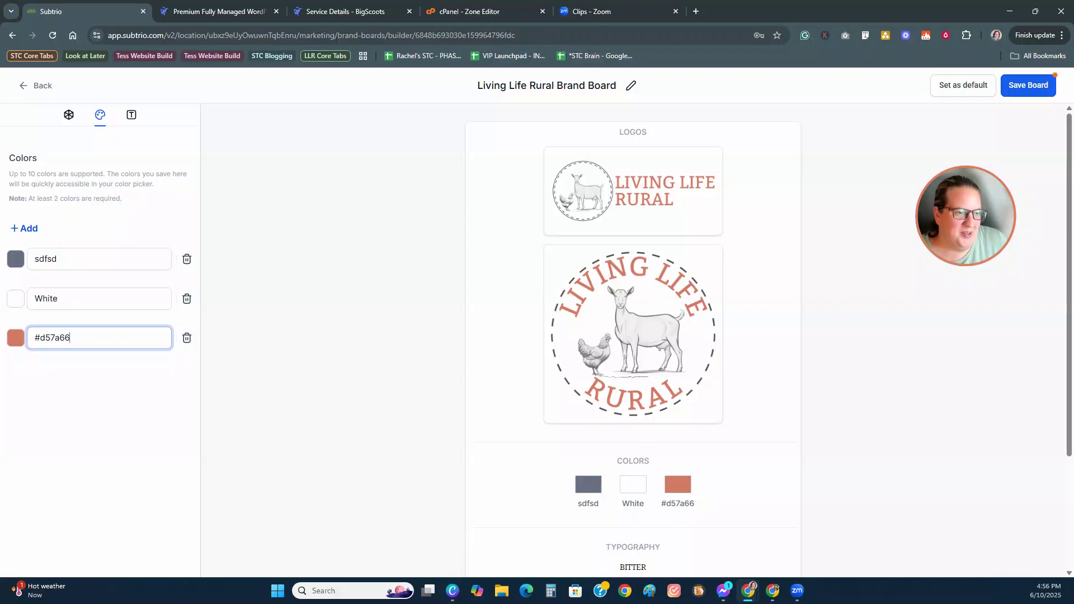
# Step: Set the first colour to dark teal #405358, named by its hex code
pyautogui.hotkey('alt', 'Tab')
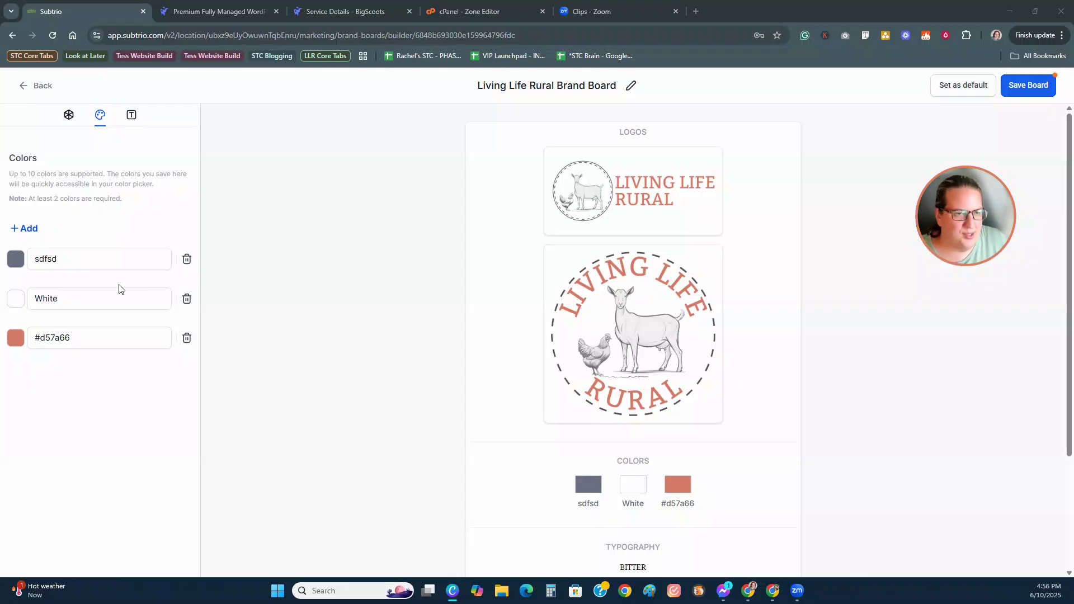
pyautogui.click(18, 263)
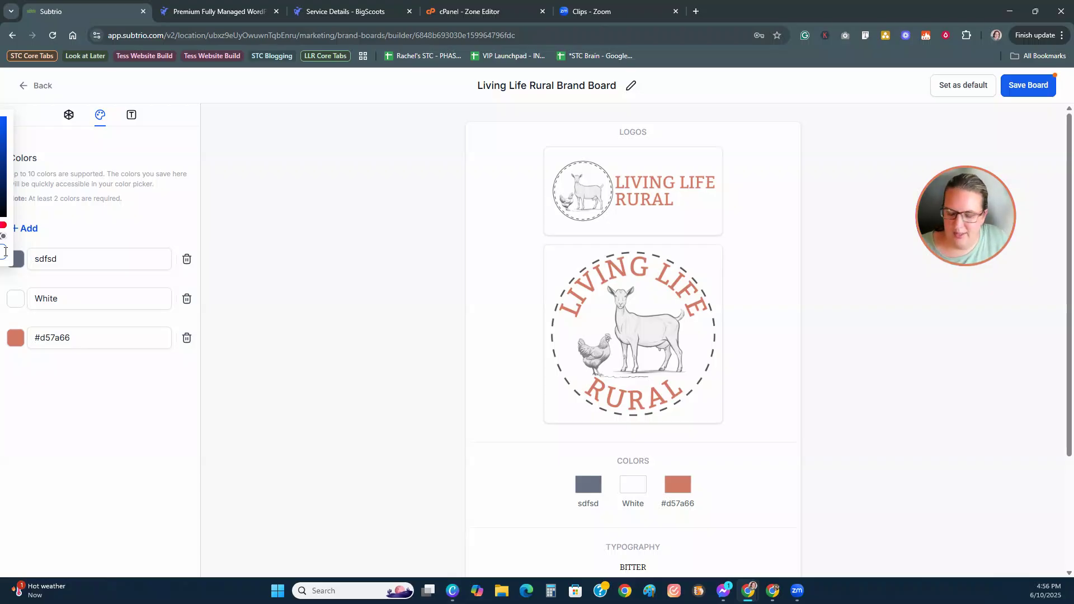
pyautogui.press('Return')
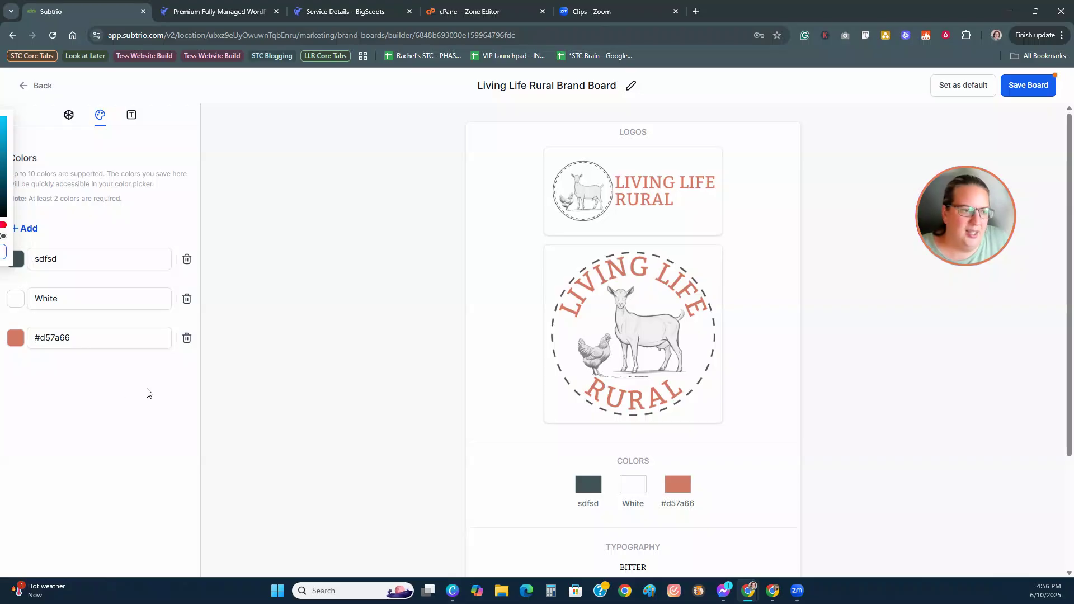
pyautogui.moveTo(63, 258); pyautogui.dragTo(17, 260)
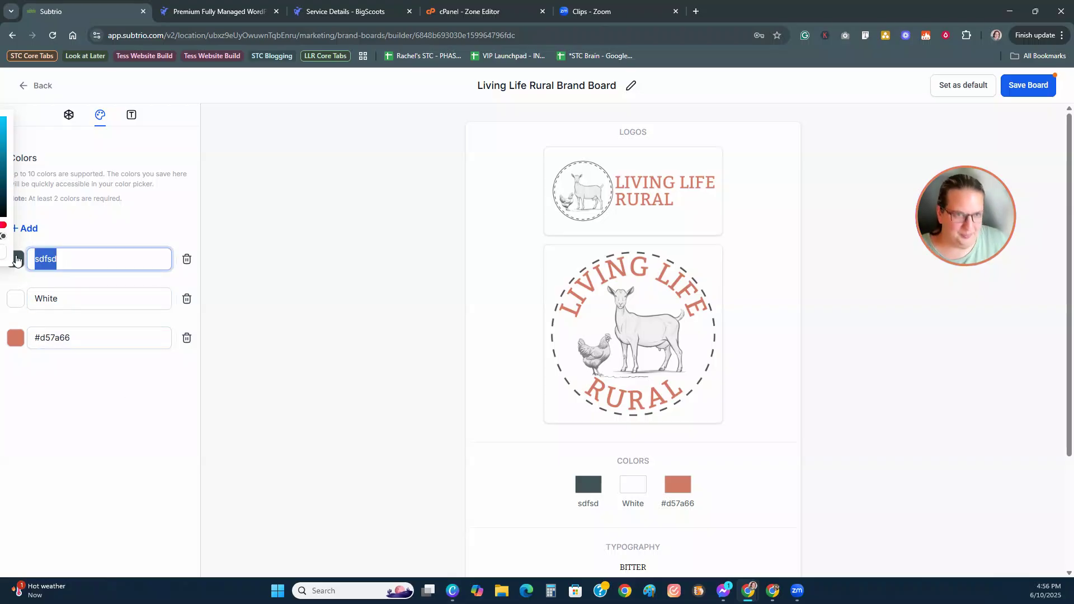
pyautogui.write('#405358')
pyautogui.click(132, 416)
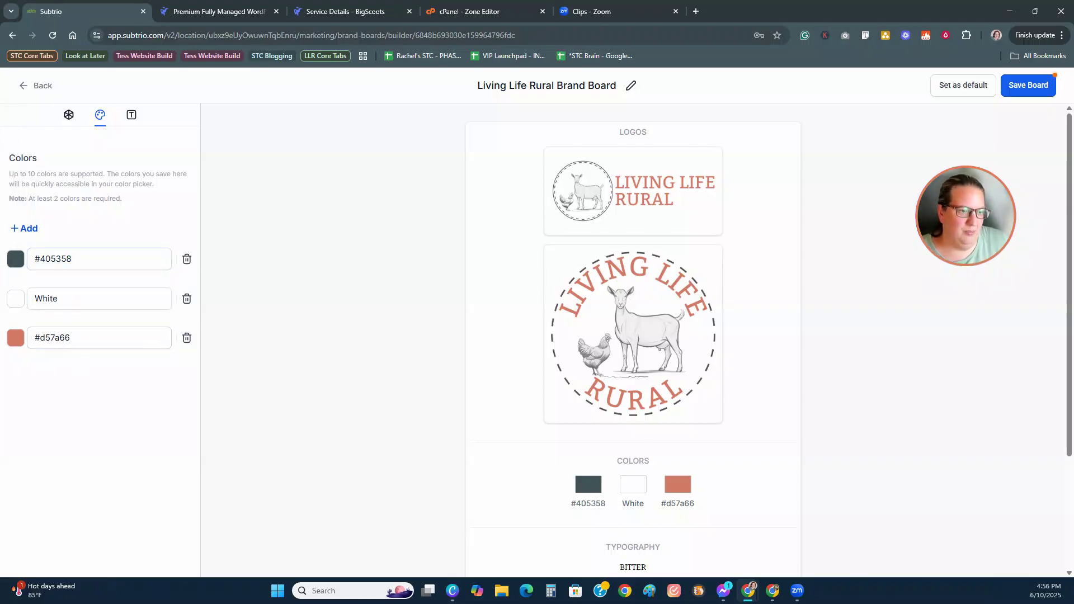
# Step: Change the White colour to grey-green #5c7474, renamed to its hex code
pyautogui.hotkey('alt', 'Tab')
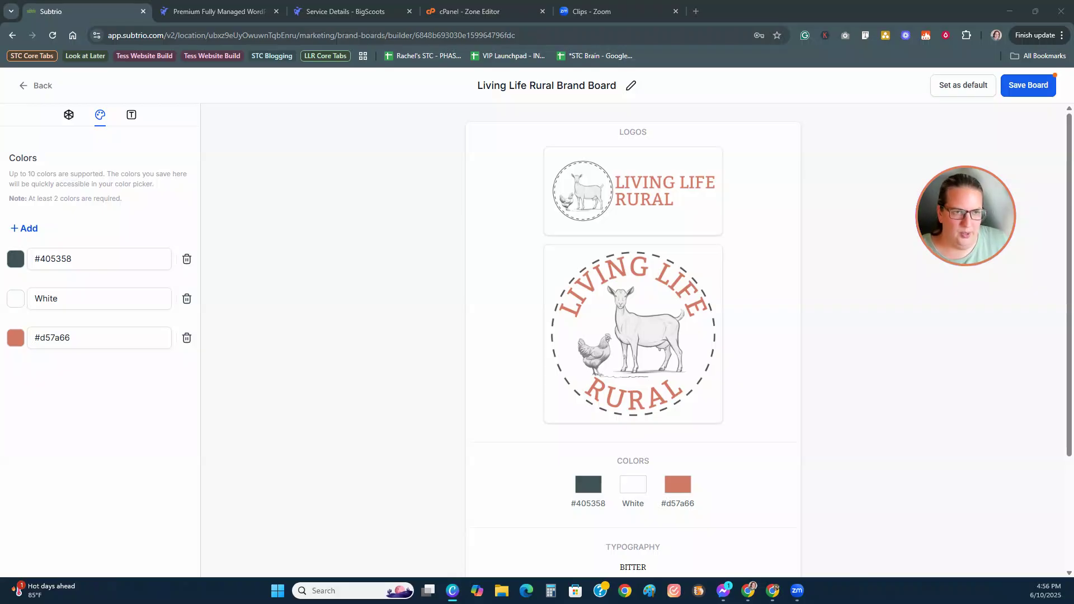
pyautogui.click(15, 304)
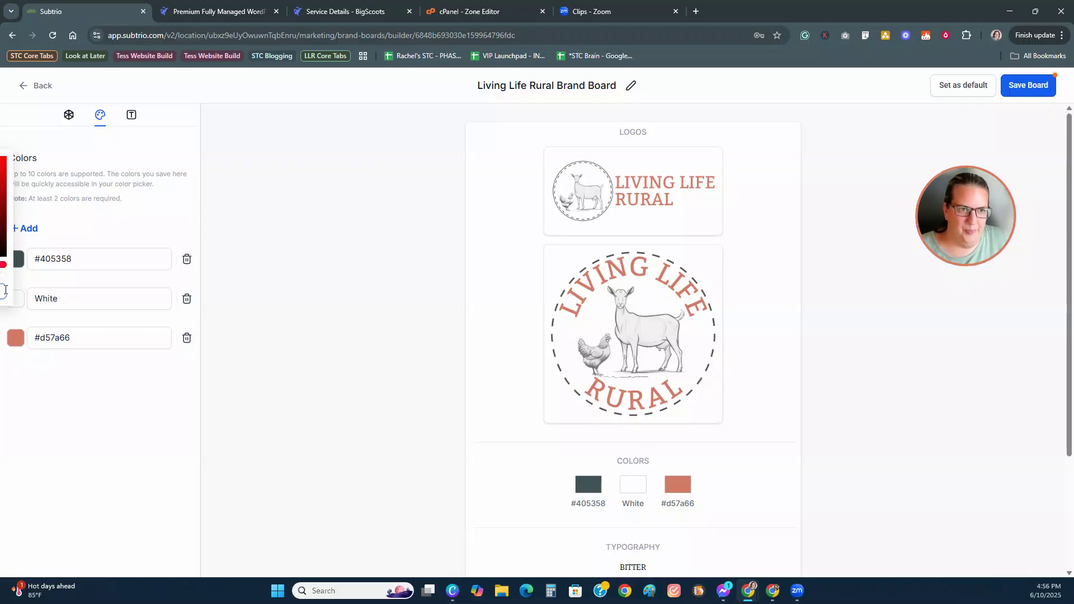
pyautogui.click(5, 290)
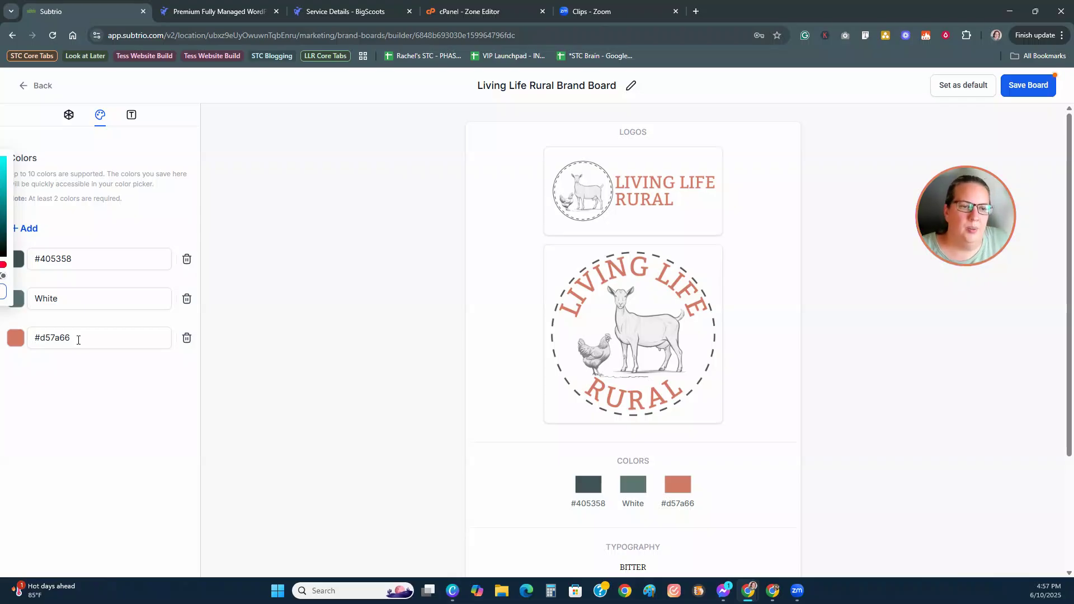
pyautogui.moveTo(77, 296); pyautogui.dragTo(24, 301)
pyautogui.write('#5c7474')
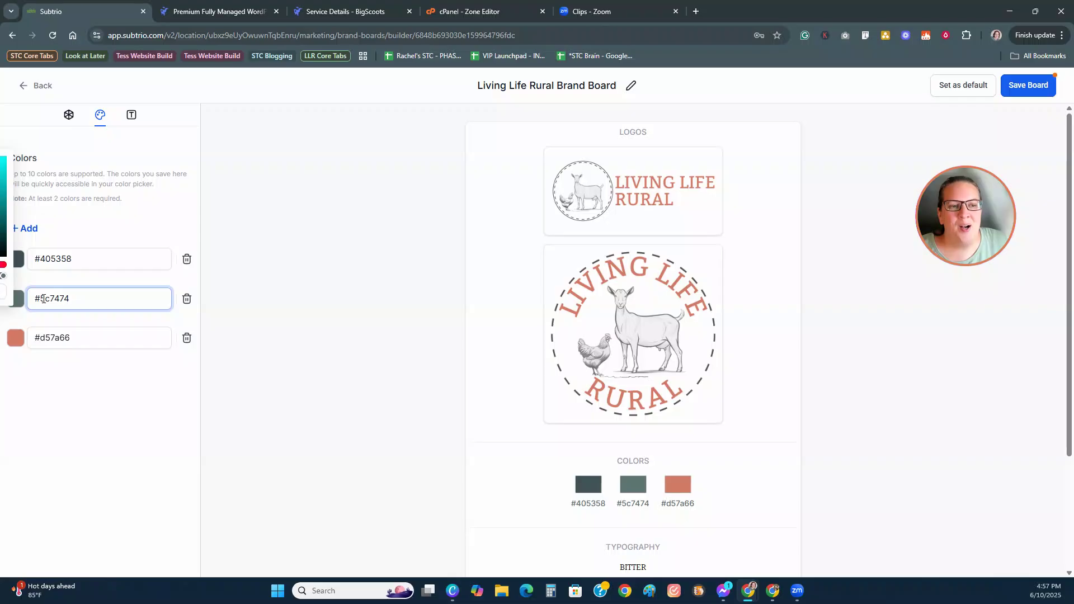
pyautogui.click(98, 406)
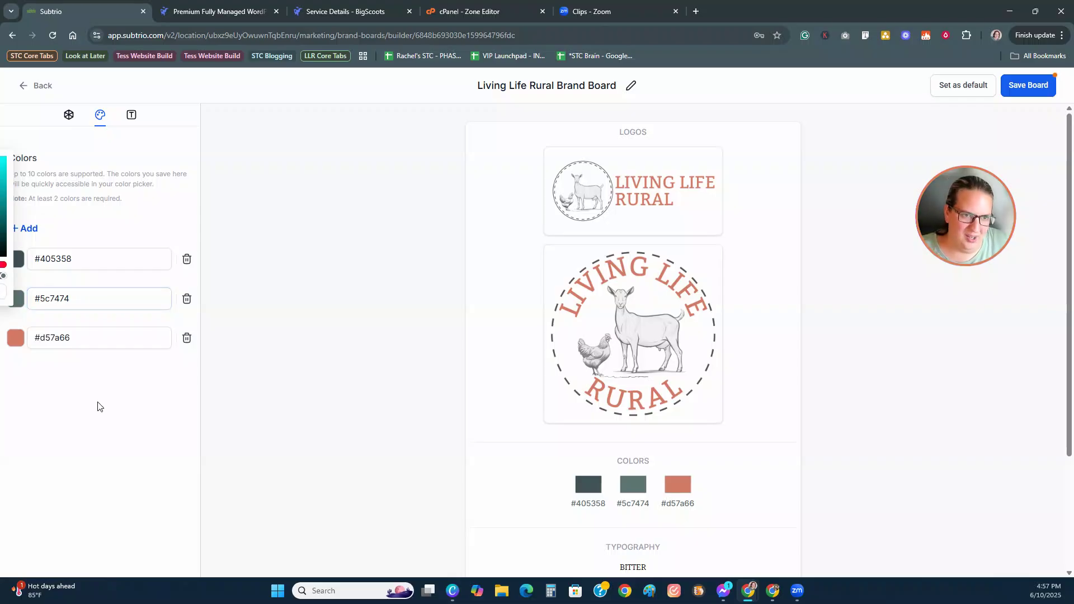
# Step: Add a fourth colour set to near-black #2b2929
pyautogui.click(25, 228)
pyautogui.hotkey('alt', 'Tab')
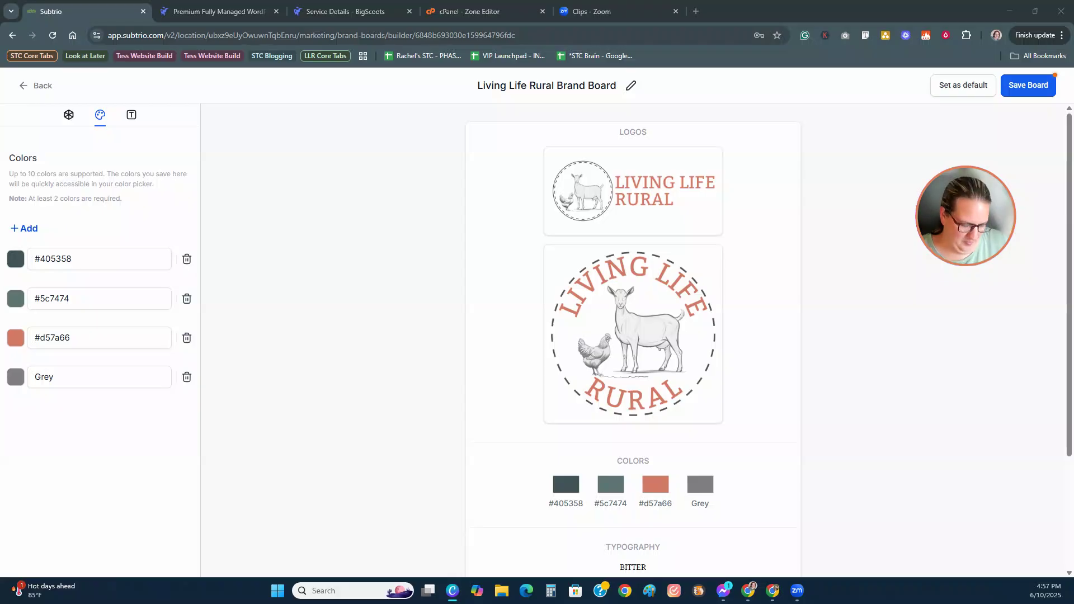
pyautogui.click(19, 382)
pyautogui.click(18, 381)
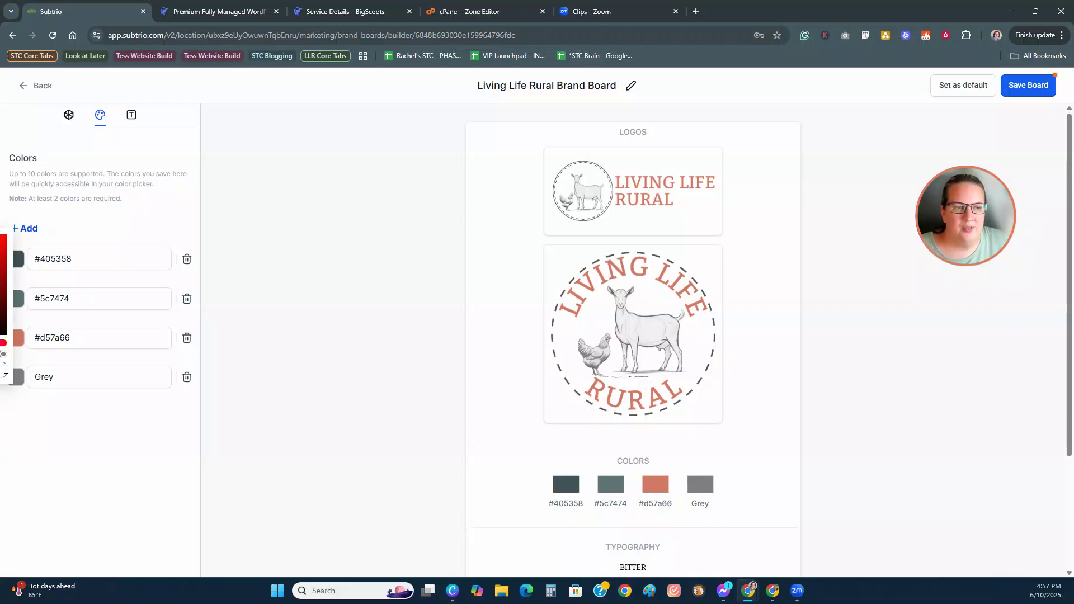
pyautogui.doubleClick(57, 386)
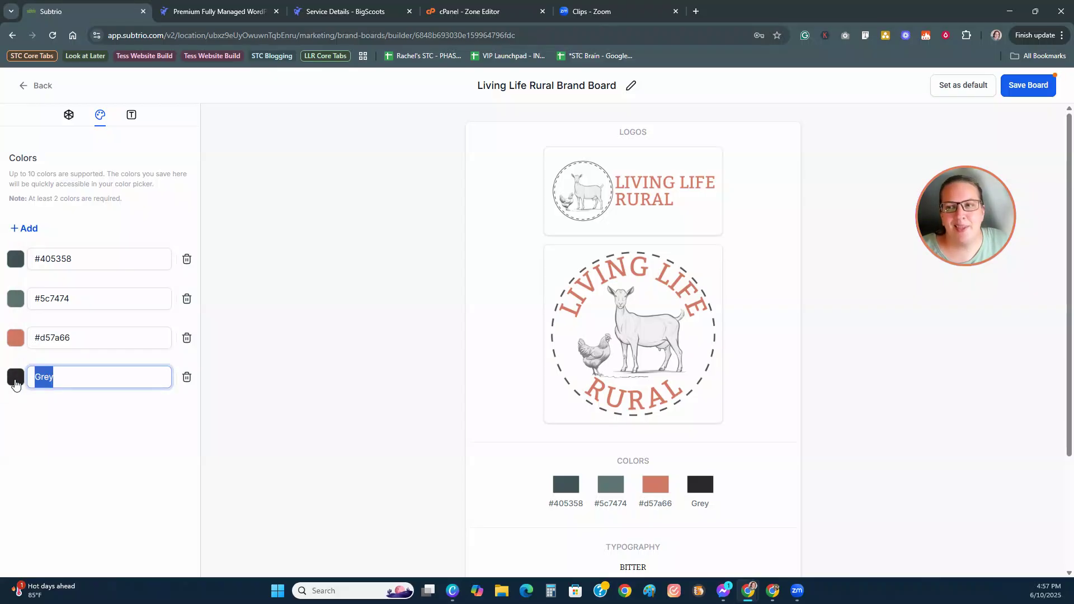
pyautogui.click(15, 384)
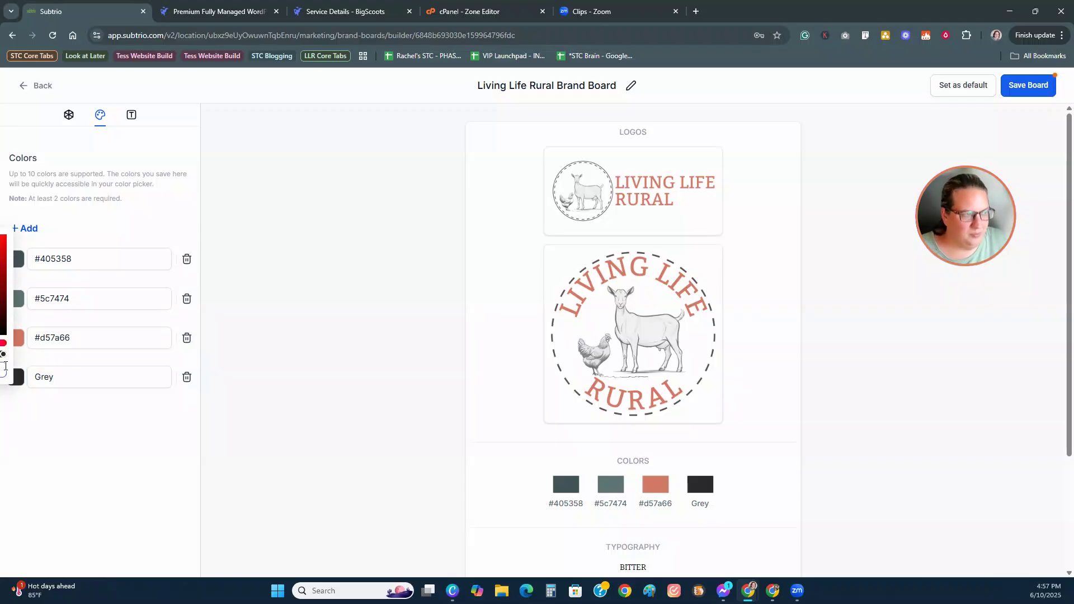
pyautogui.click(62, 378)
pyautogui.doubleClick(63, 378)
pyautogui.write('#2b2929')
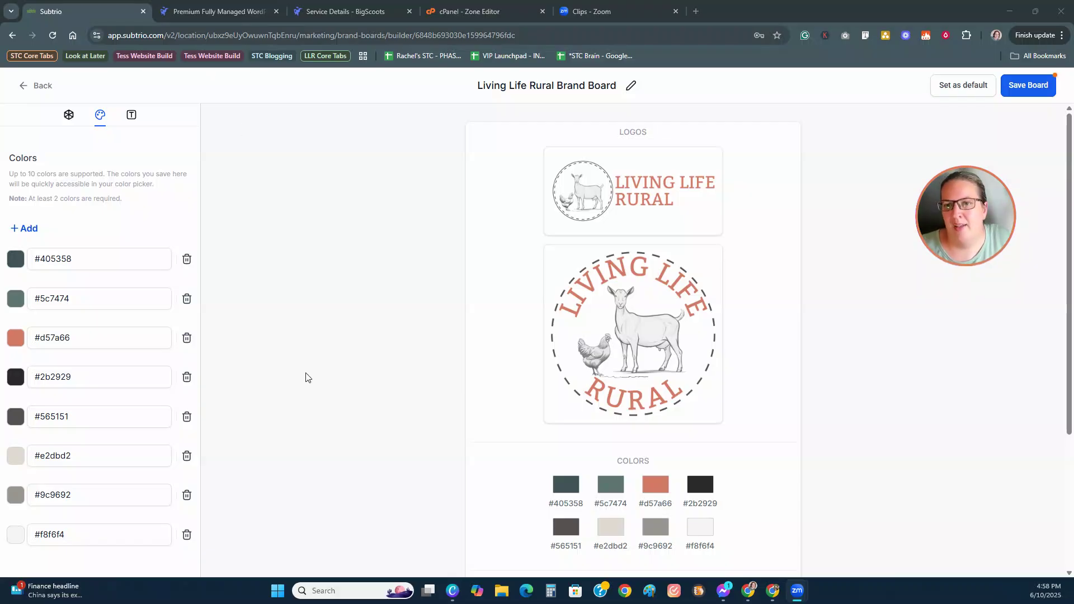
# Step: Save the Living Life Rural Brand Board, make it the default, and return to the list
pyautogui.scroll(-3, 331, 397)
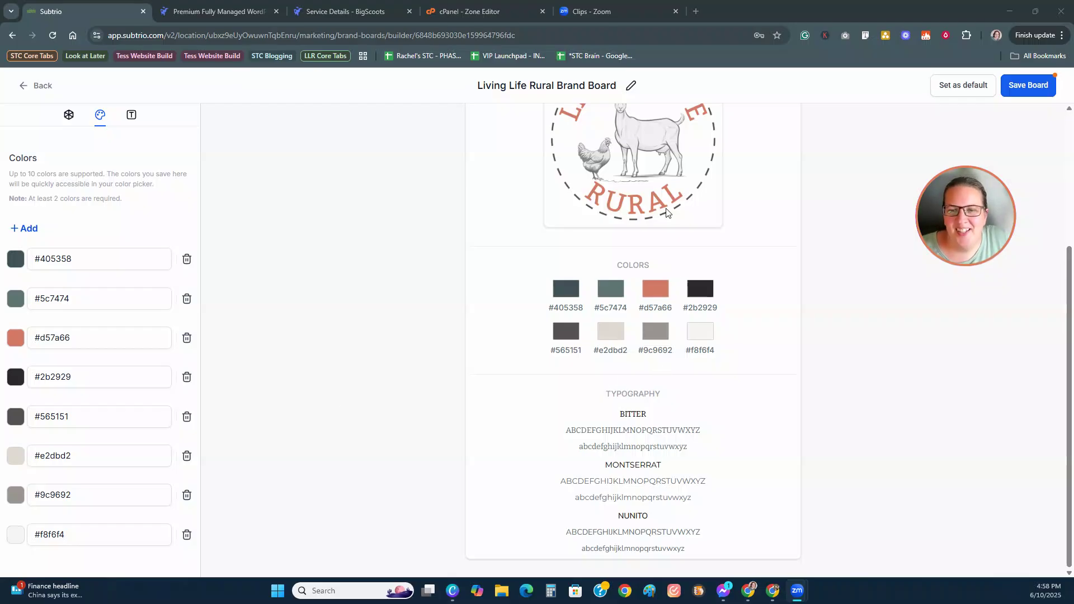
pyautogui.scroll(3, 709, 385)
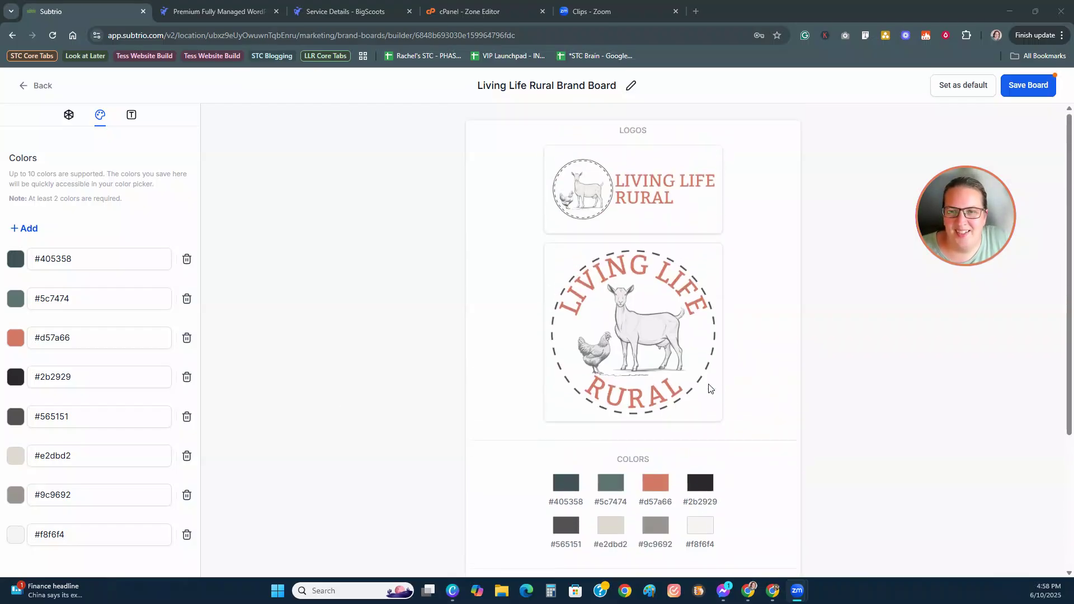
pyautogui.scroll(-1, 761, 398)
pyautogui.scroll(-3, 761, 399)
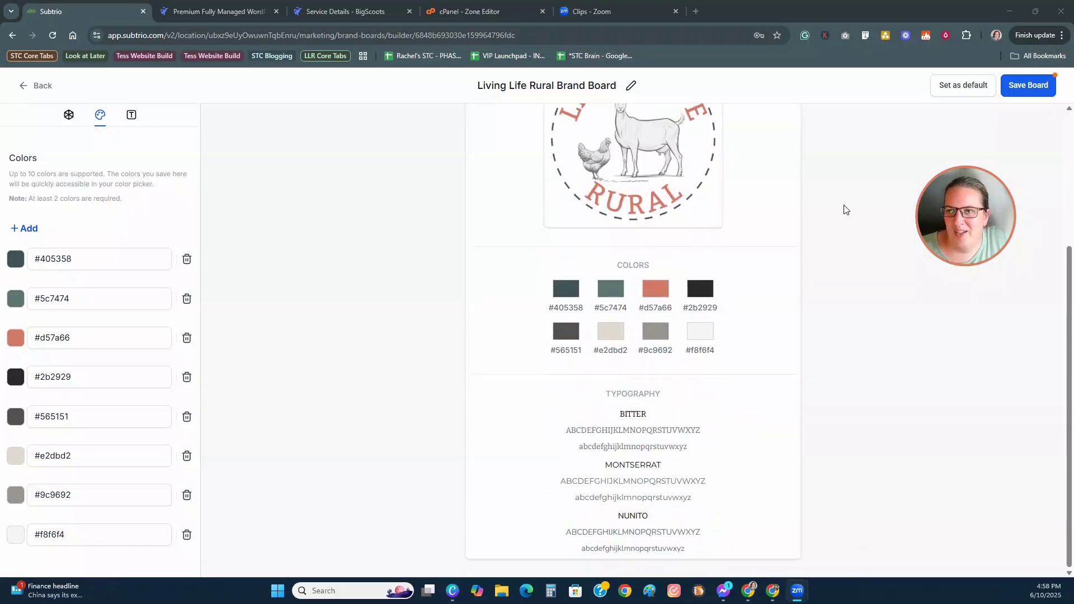
pyautogui.click(1019, 87)
pyautogui.click(948, 84)
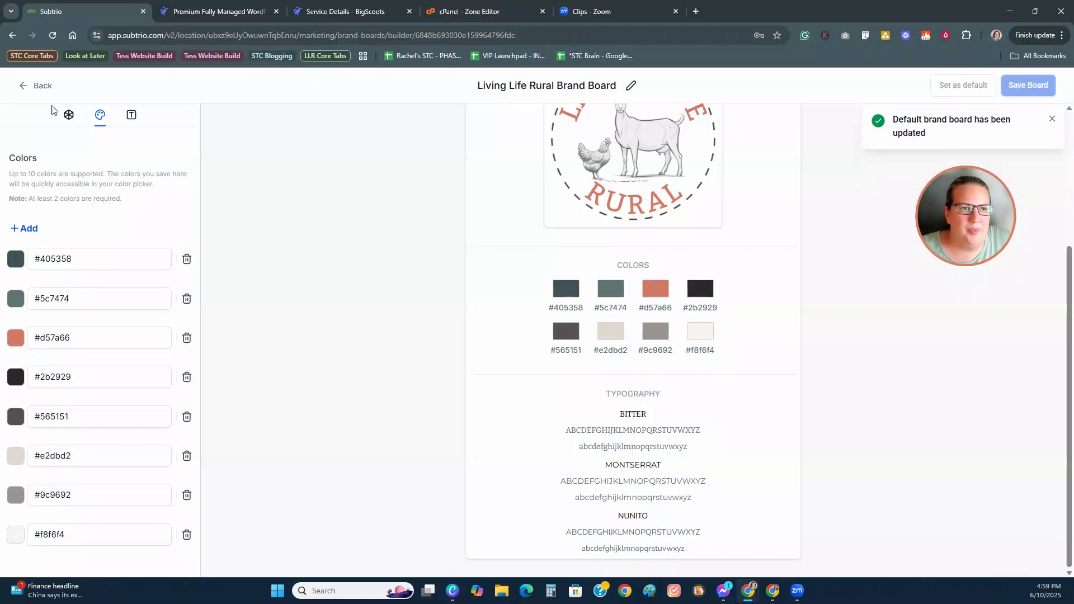
pyautogui.click(28, 88)
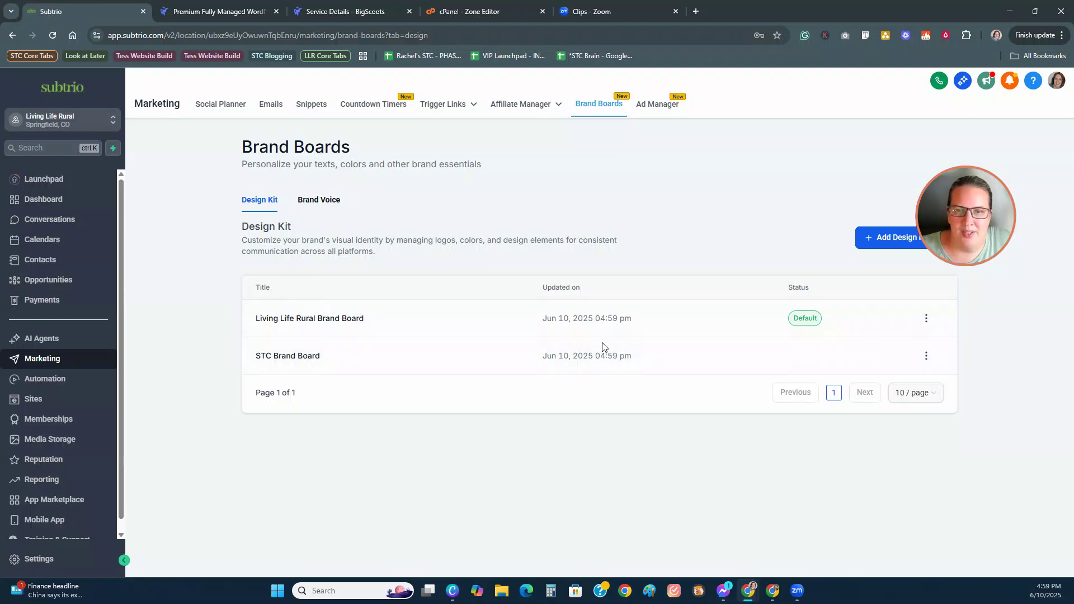
# Step: On the Brand Voice tab, add a brand voice from scratch and return to the list, leaving it blank
pyautogui.click(321, 199)
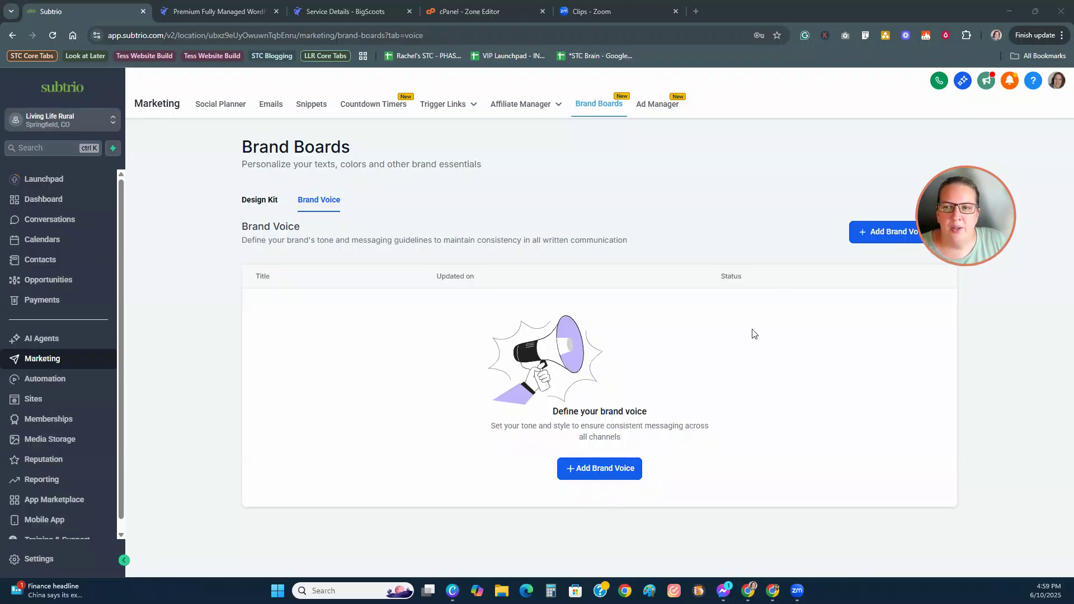
pyautogui.click(604, 477)
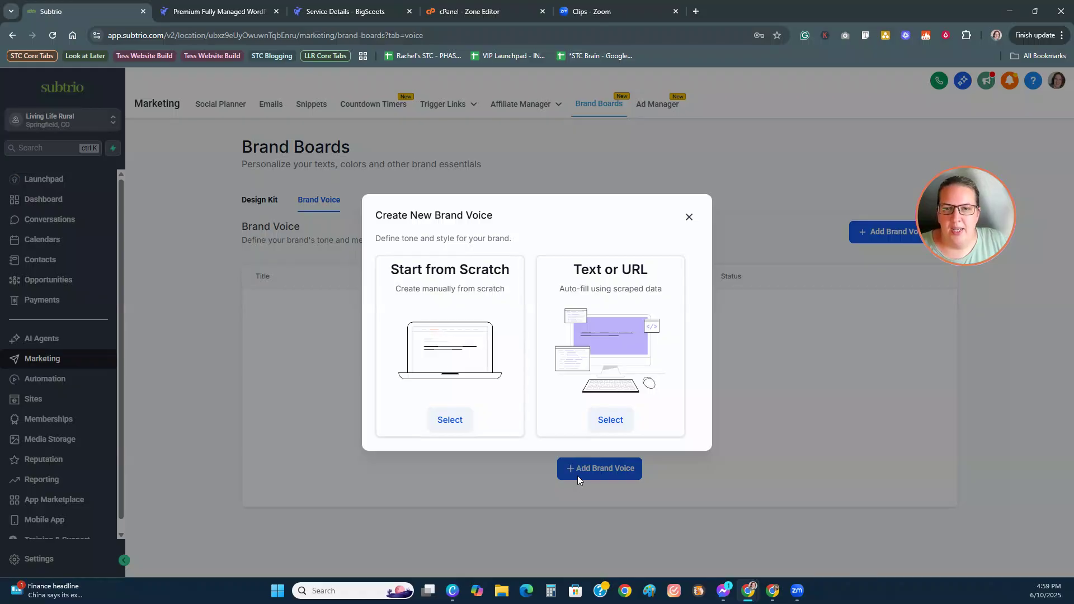
pyautogui.click(449, 419)
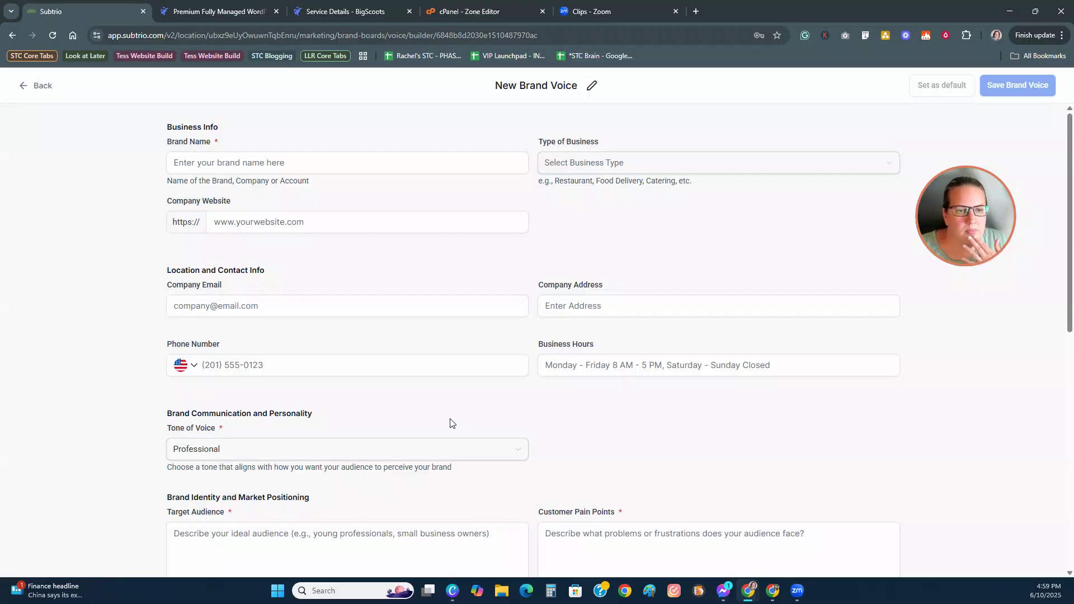
pyautogui.scroll(-6, 450, 423)
pyautogui.click(450, 420)
pyautogui.scroll(-2, 450, 420)
pyautogui.click(450, 420)
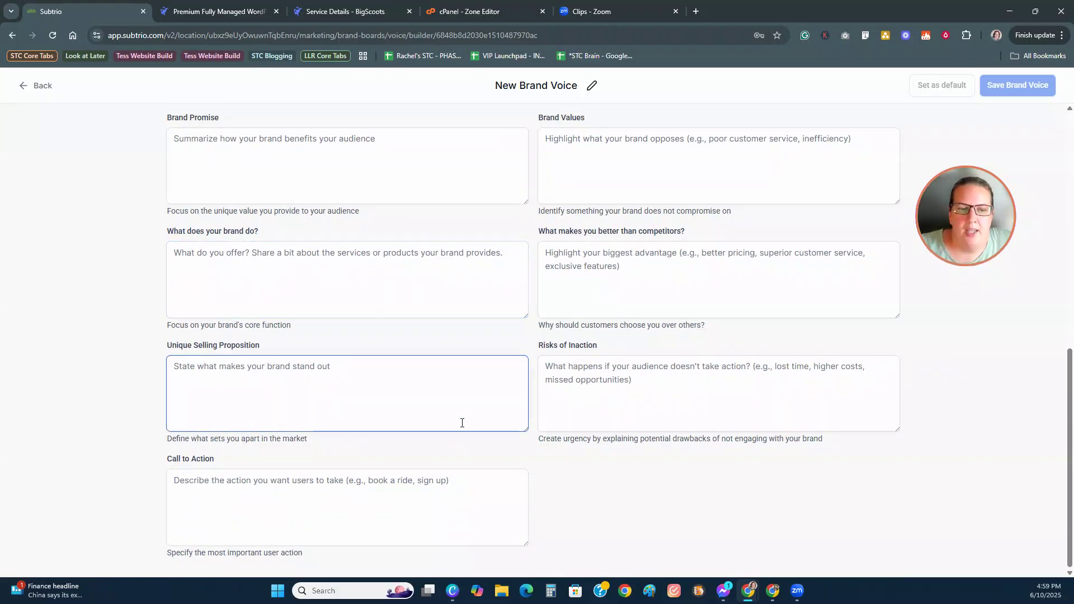
pyautogui.scroll(9, 447, 442)
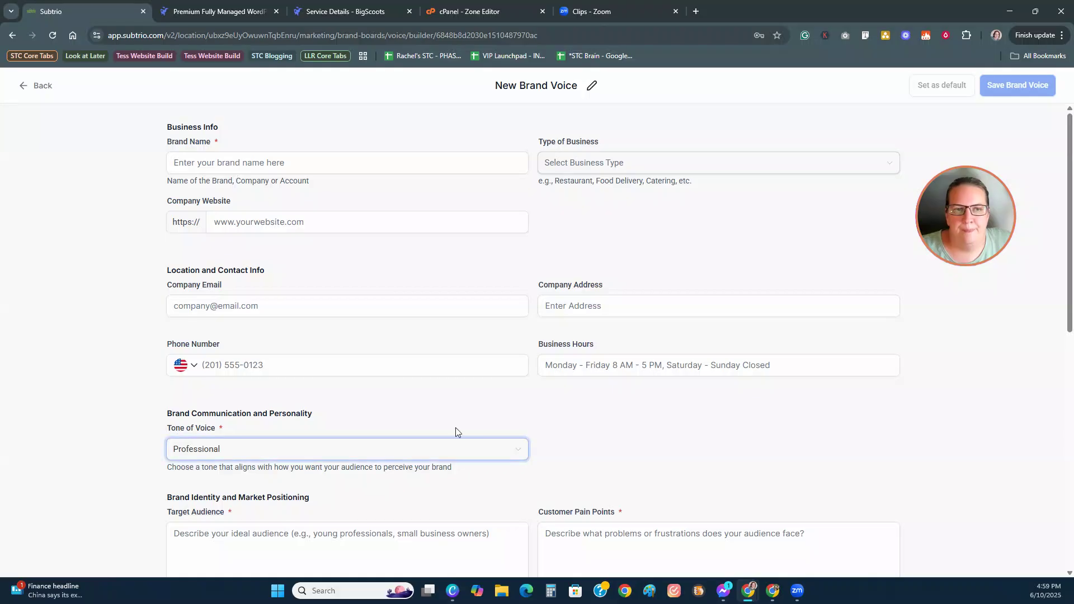
pyautogui.click(25, 86)
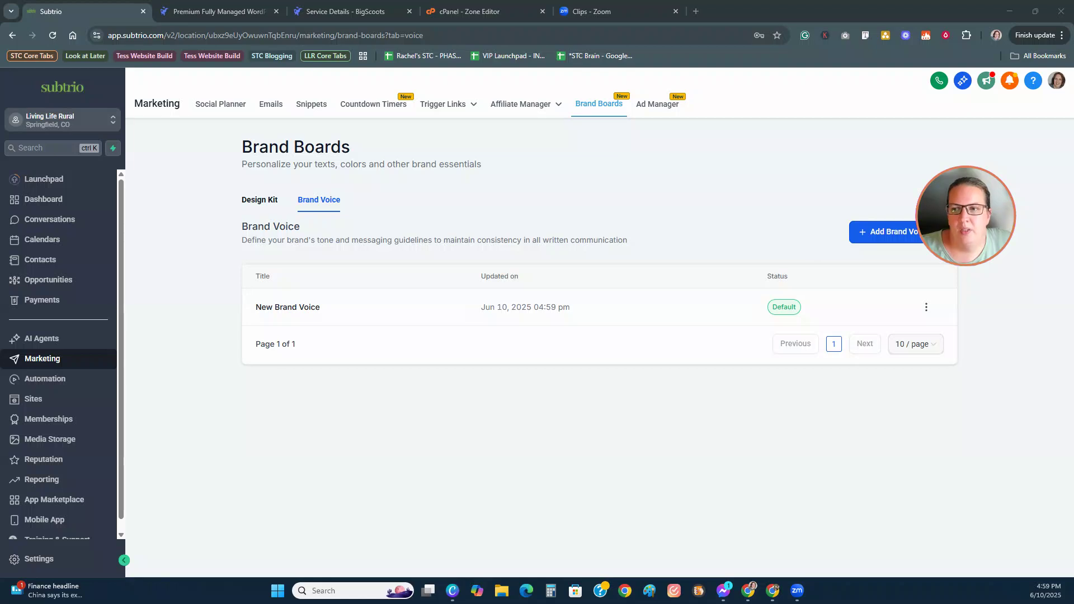
# Step: Try a Text or URL brand voice, cancel it, and return to the Design Kit brand boards list
pyautogui.click(865, 235)
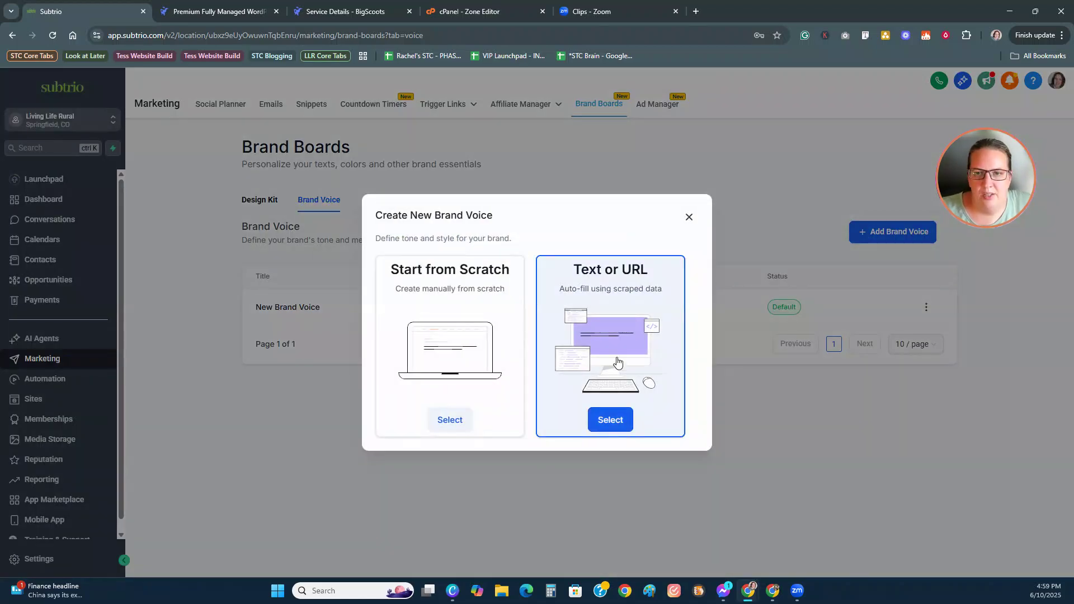
pyautogui.click(607, 419)
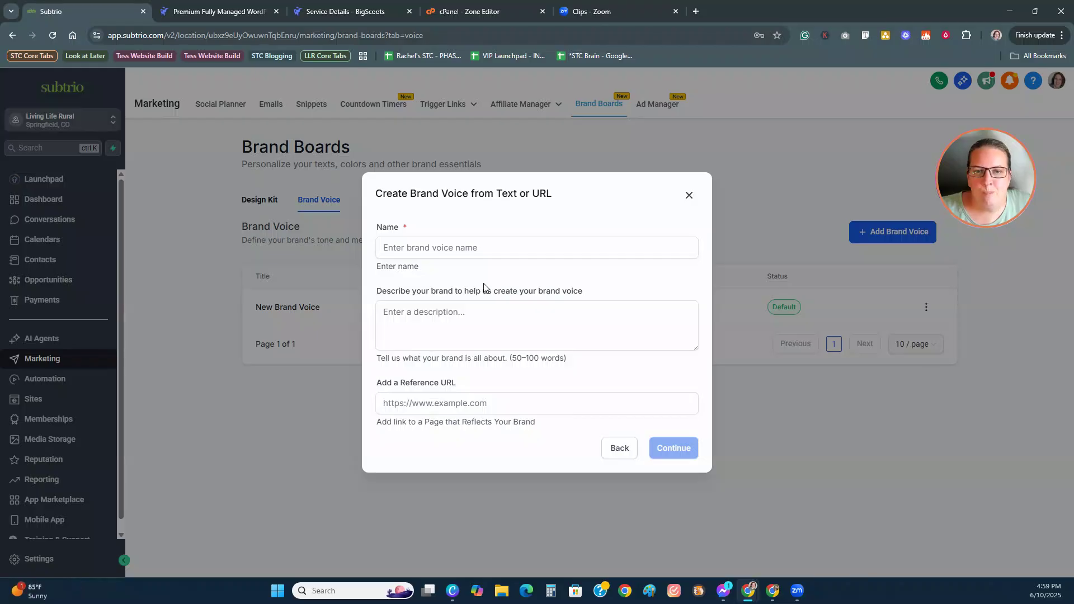
pyautogui.click(484, 404)
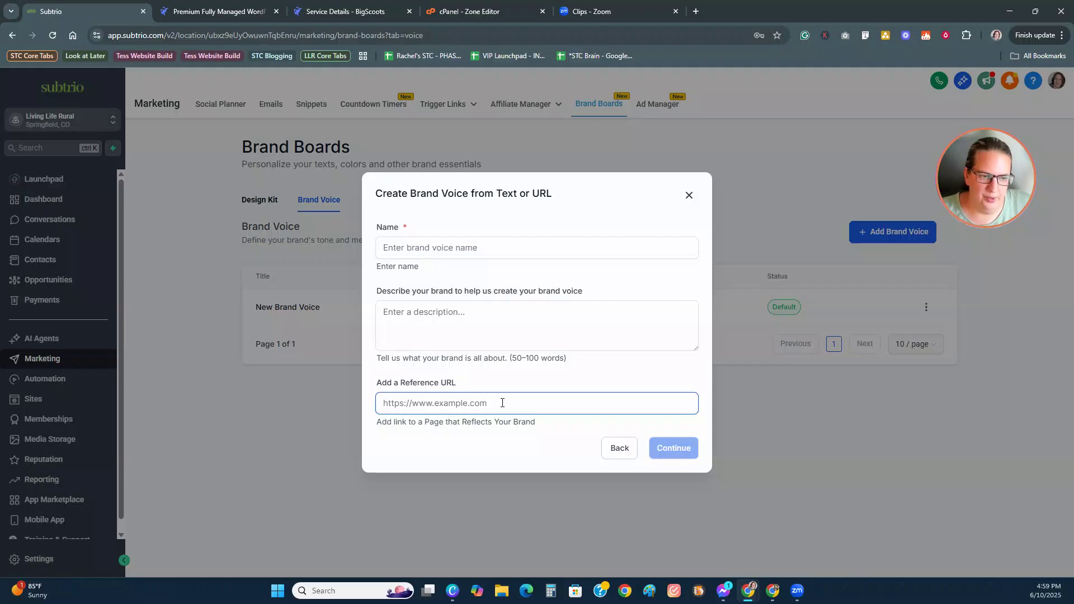
pyautogui.click(571, 467)
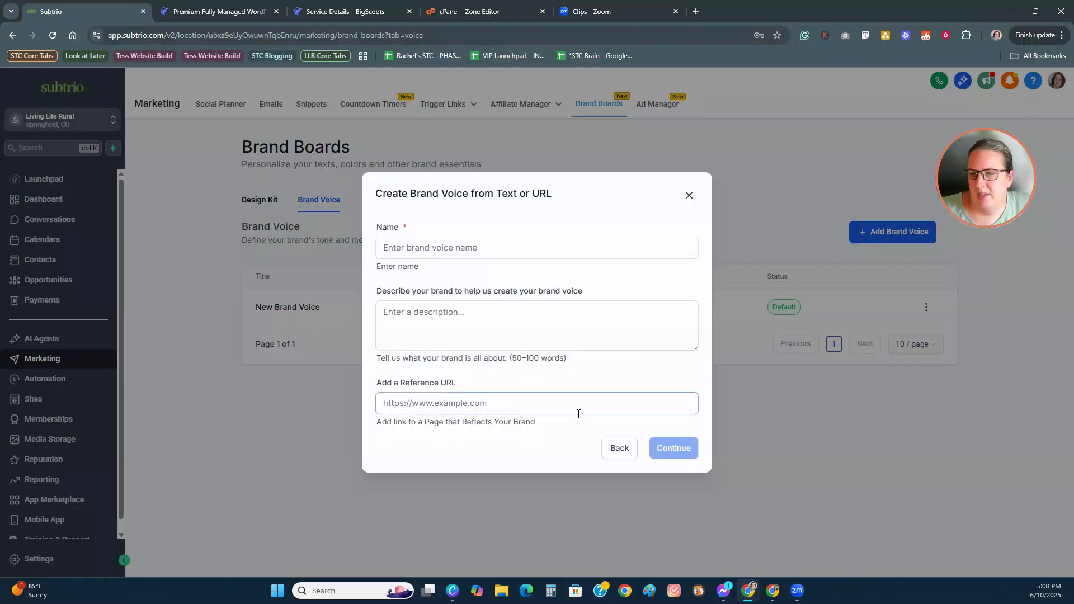
pyautogui.click(616, 449)
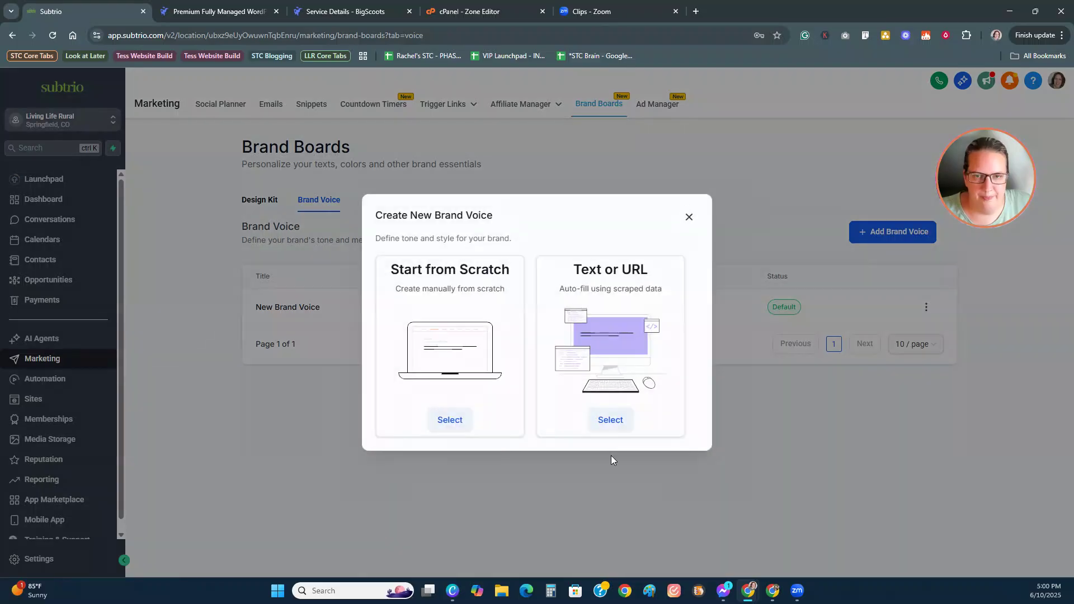
pyautogui.click(688, 219)
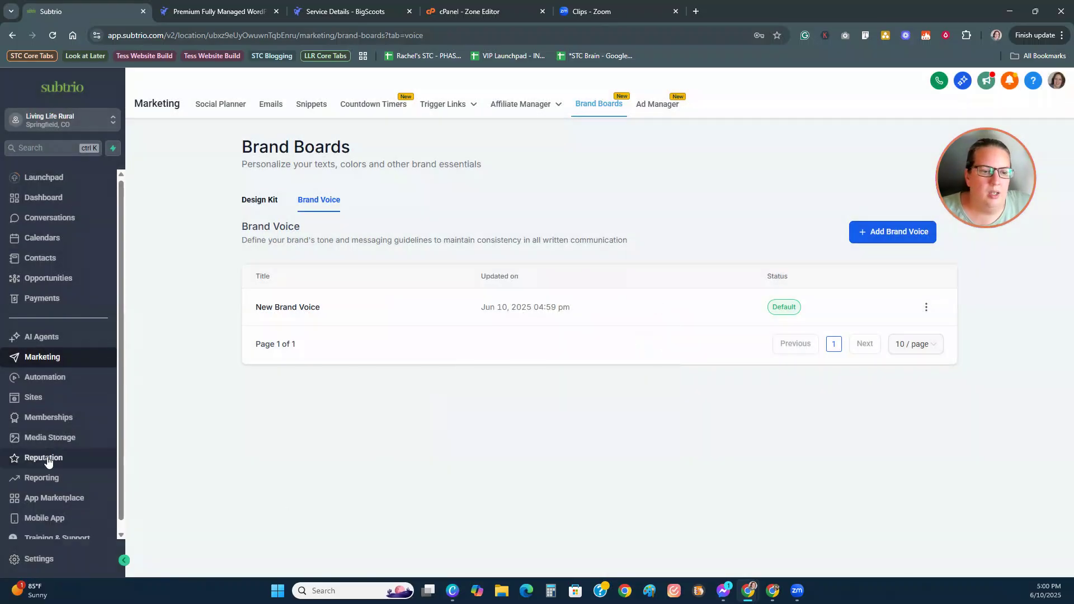
pyautogui.scroll(-1, 50, 461)
pyautogui.click(258, 199)
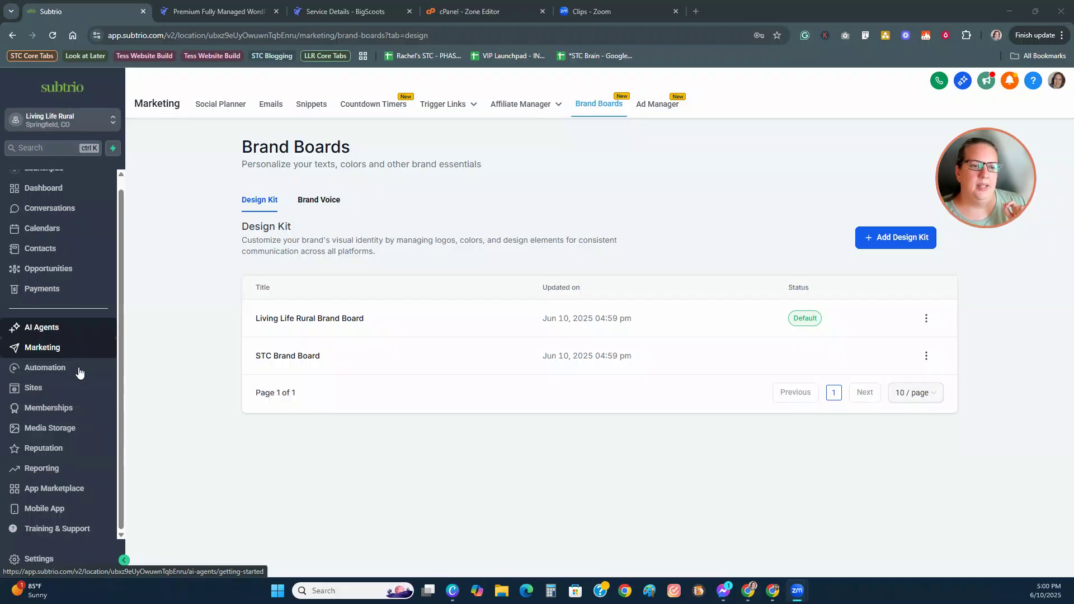
# Step: Open the Memberships client portal's Branding settings from Client Portal Settings
pyautogui.click(40, 410)
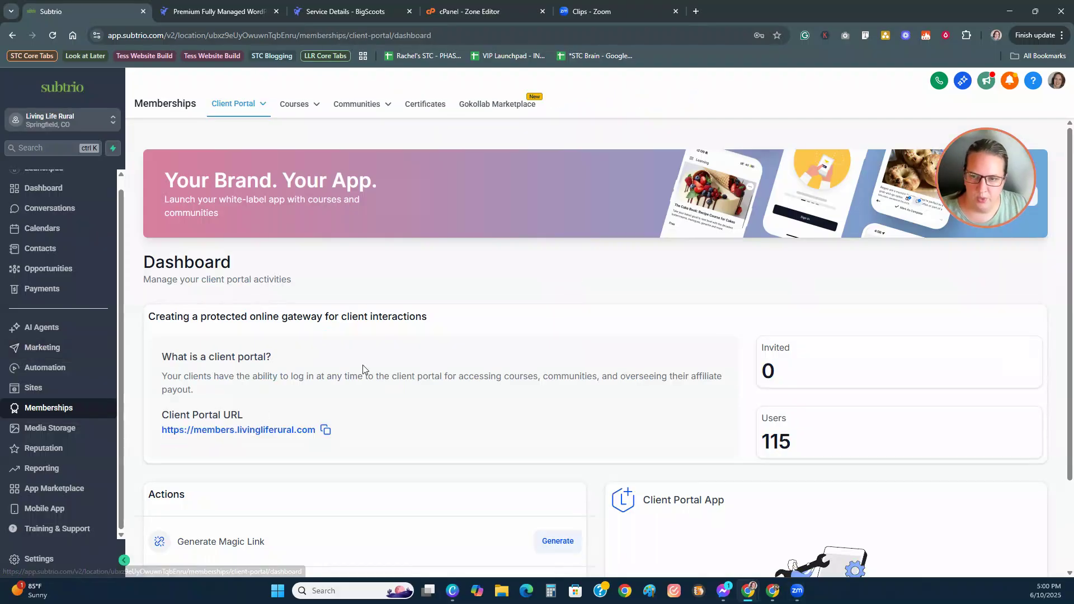
pyautogui.moveTo(255, 106)
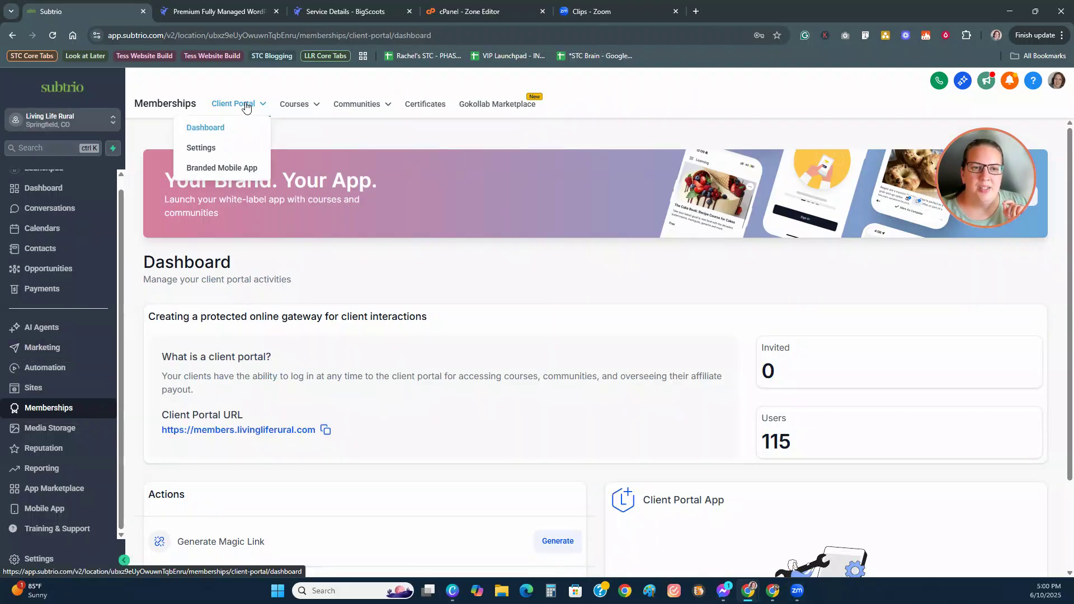
pyautogui.click(210, 149)
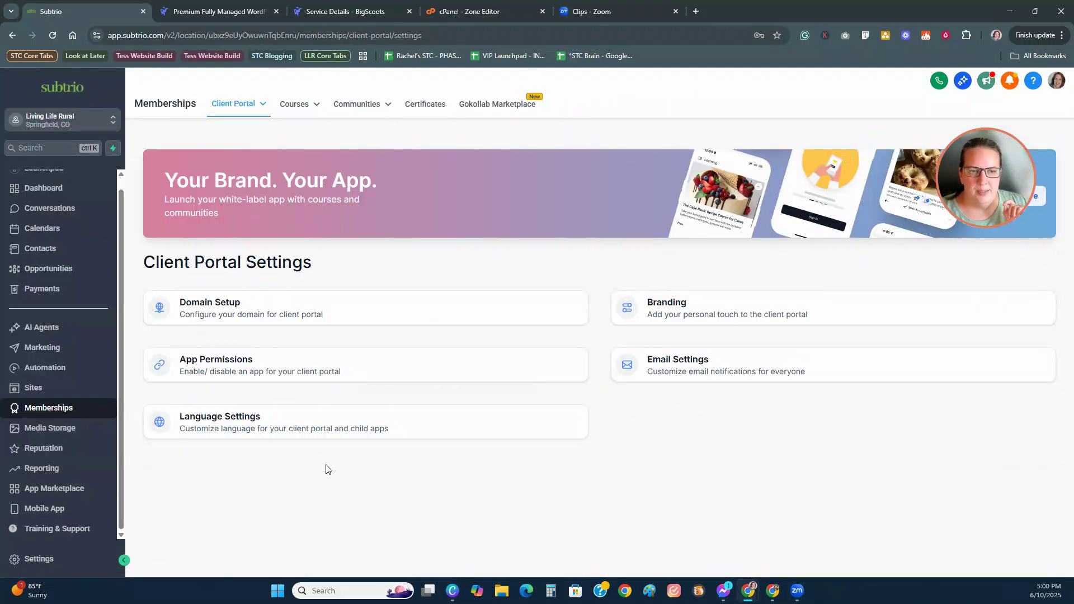
pyautogui.click(660, 308)
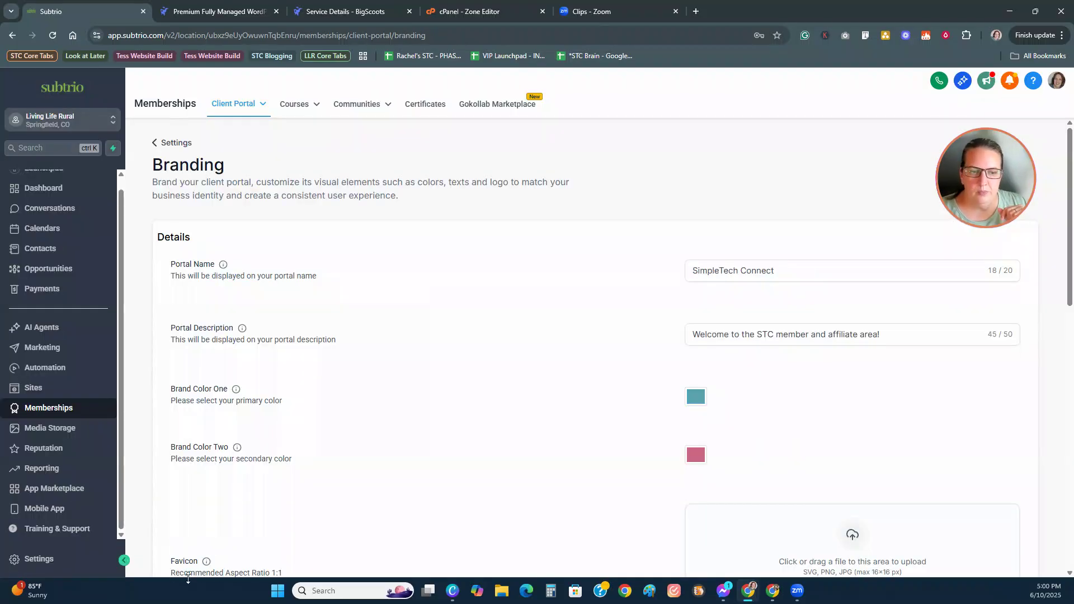
# Step: Rename the portal to Living Life Rural and replace STC with LLR in its description
pyautogui.click(792, 269)
pyautogui.moveTo(792, 269); pyautogui.dragTo(673, 276)
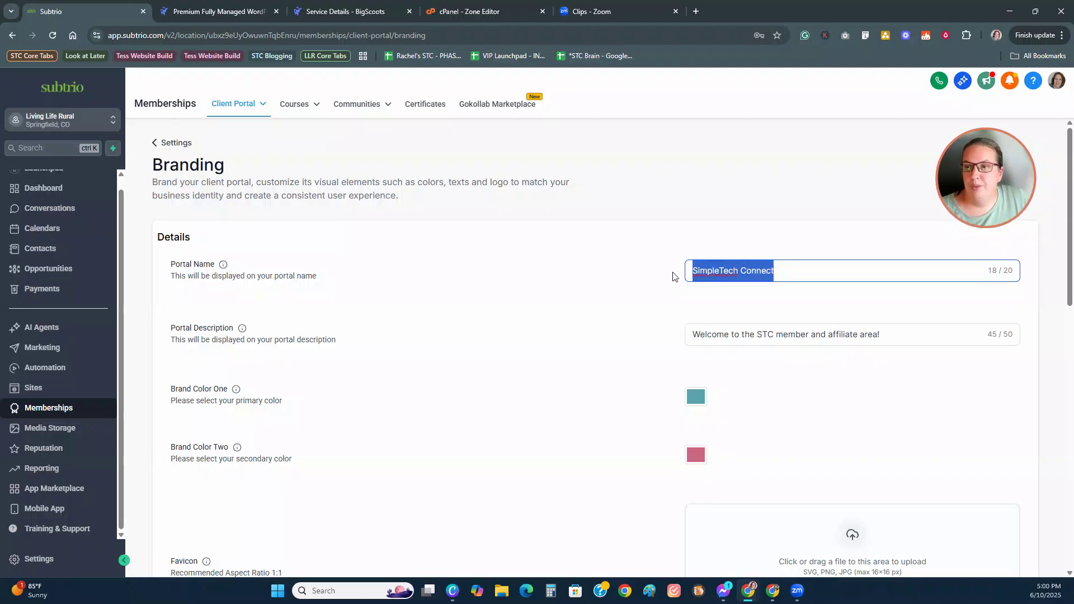
pyautogui.write('Living Life Rural')
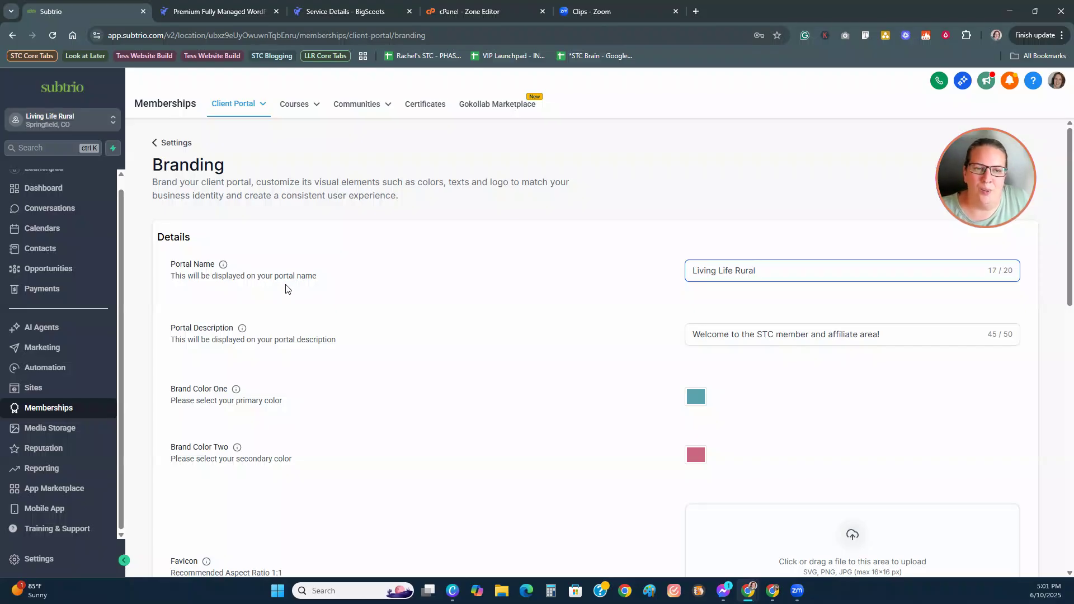
pyautogui.scroll(-2, 746, 385)
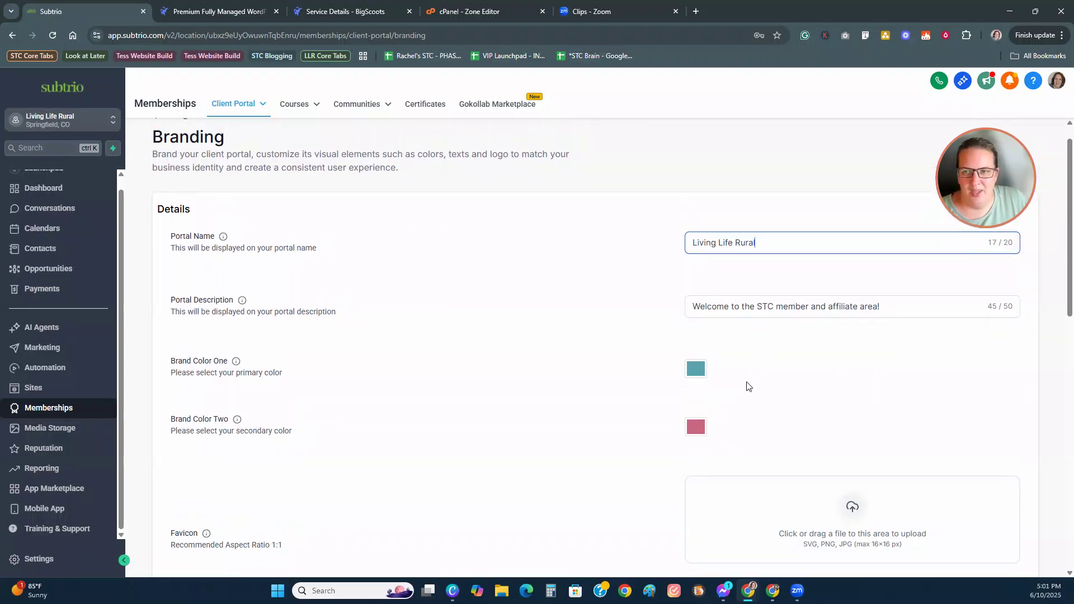
pyautogui.scroll(2, 747, 372)
pyautogui.moveTo(758, 334); pyautogui.dragTo(772, 334)
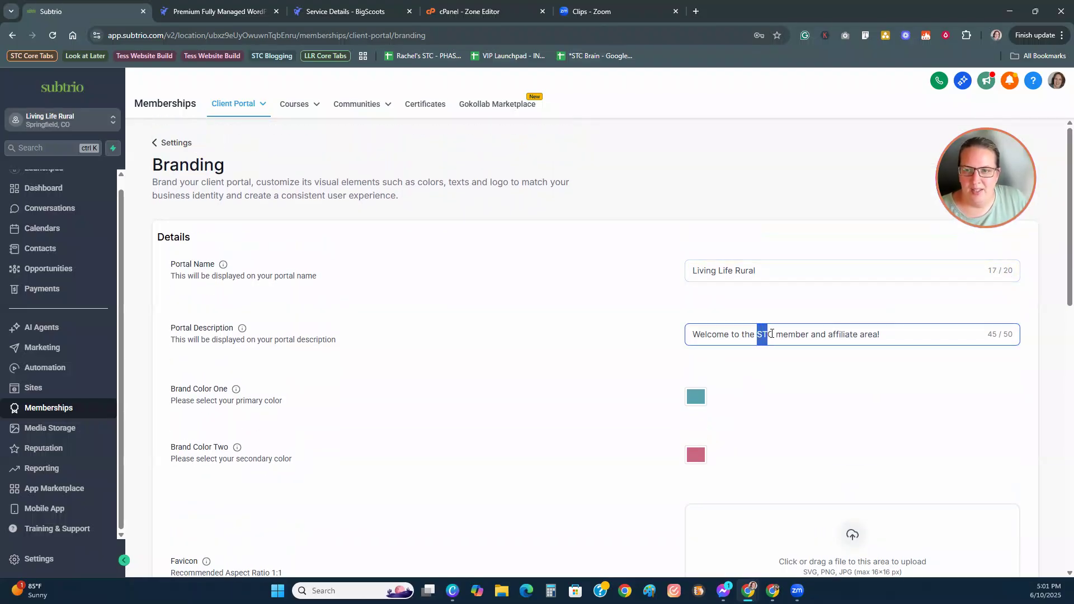
pyautogui.write('LLR')
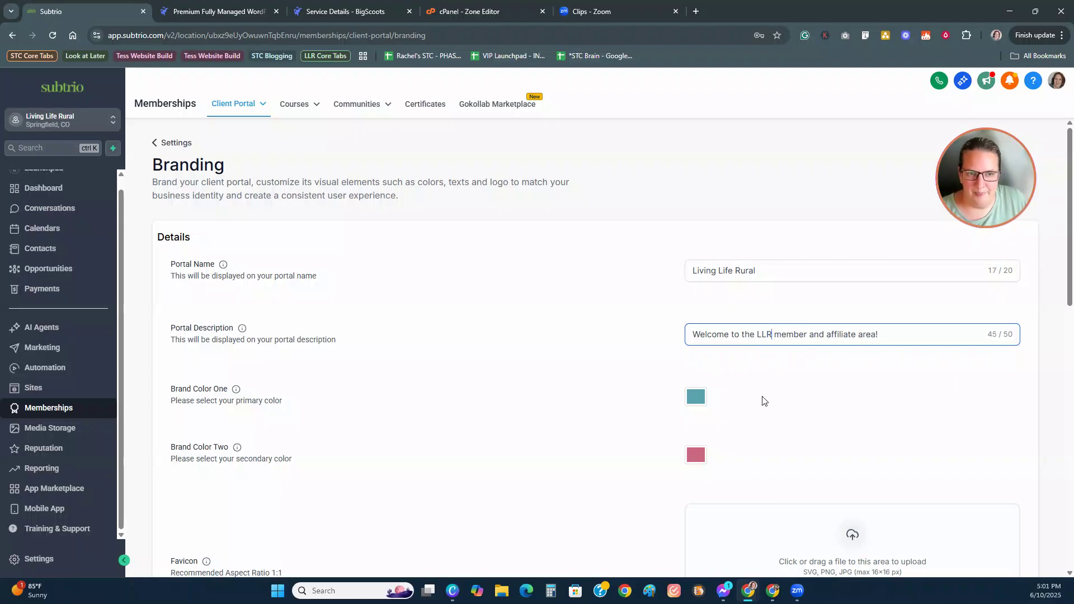
pyautogui.scroll(-2, 761, 398)
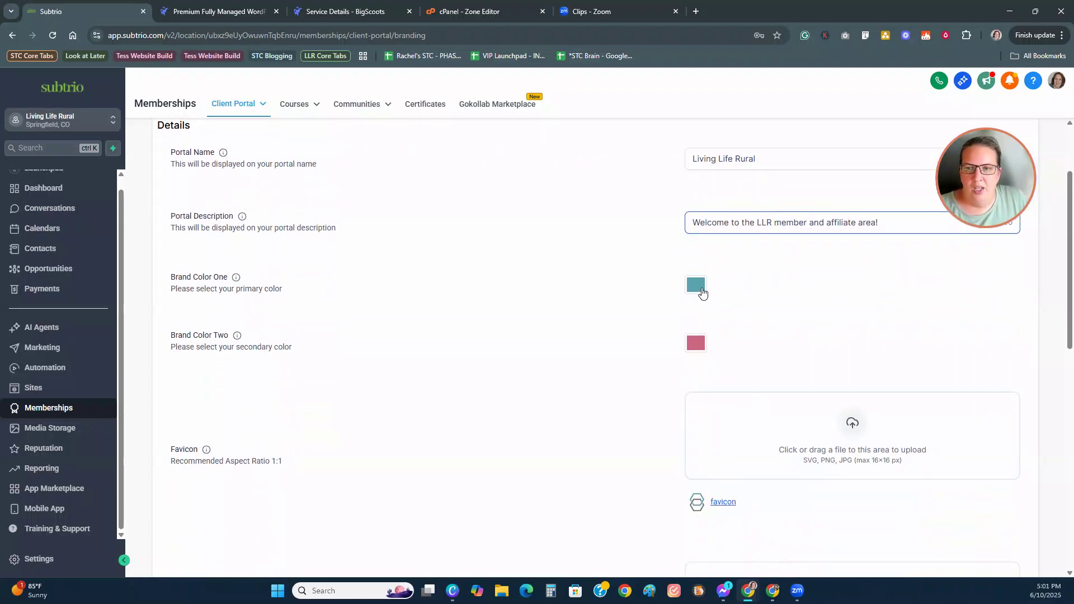
# Step: Set Brand Color One to coral #D57A66FF, replacing #58A4B0FF
pyautogui.click(696, 285)
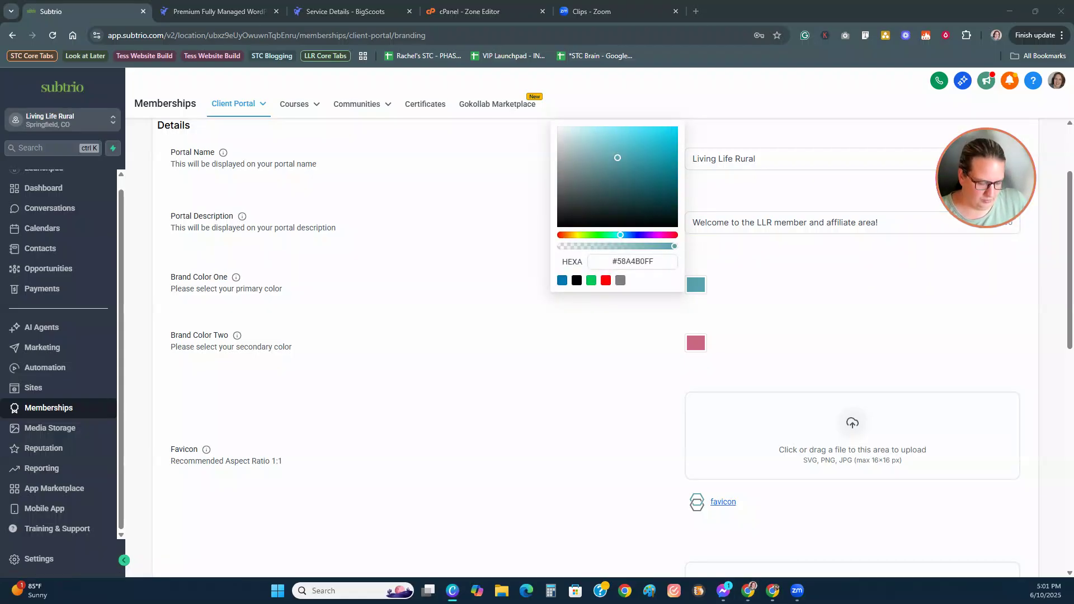
pyautogui.click(662, 260)
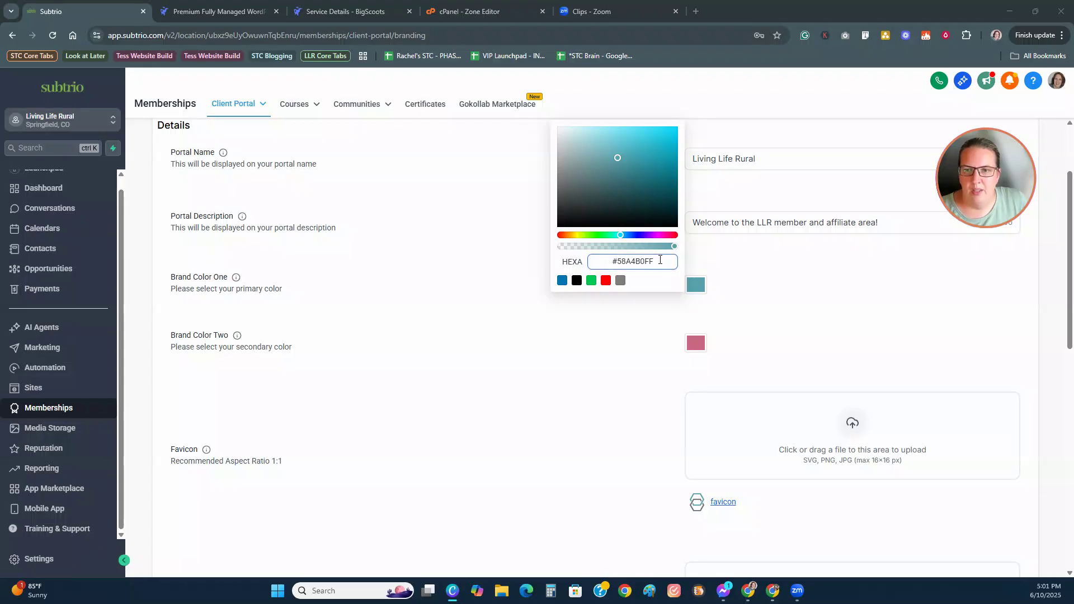
pyautogui.moveTo(661, 261); pyautogui.dragTo(579, 261)
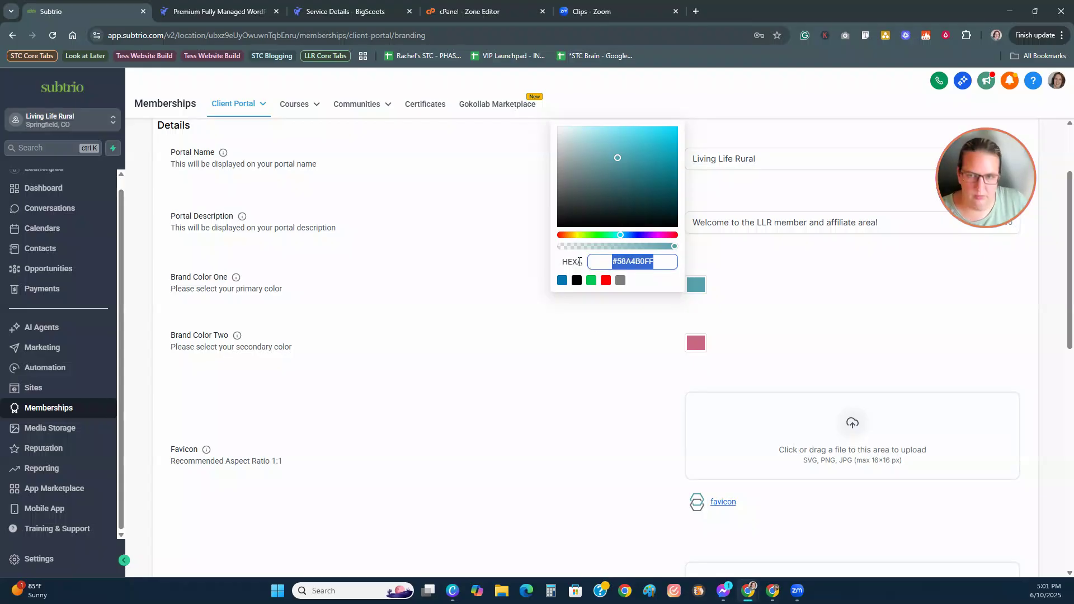
pyautogui.write('#d57a66')
pyautogui.write('FF')
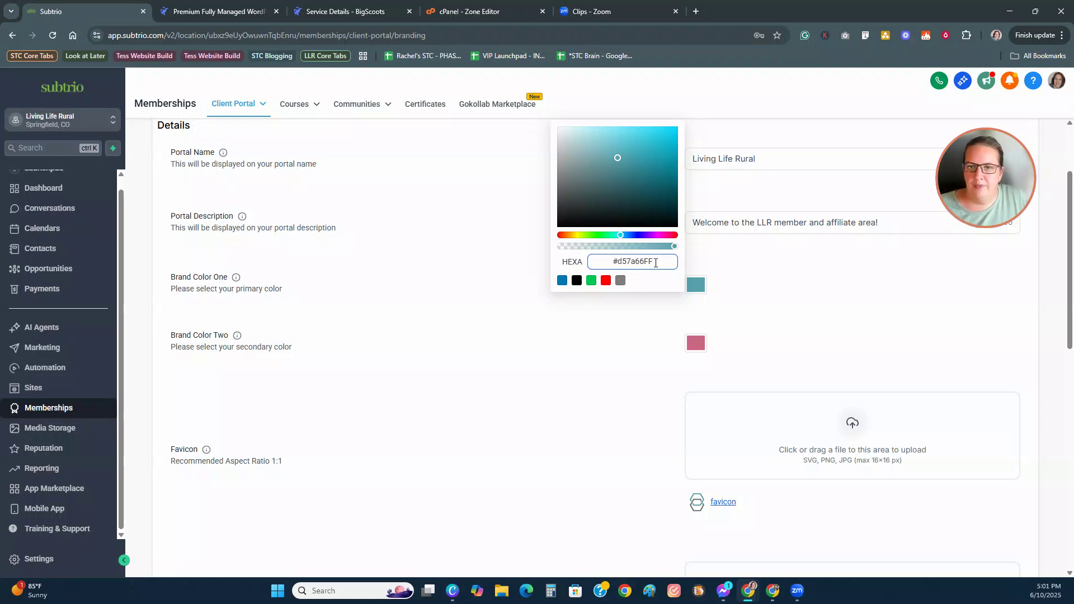
pyautogui.press('Return')
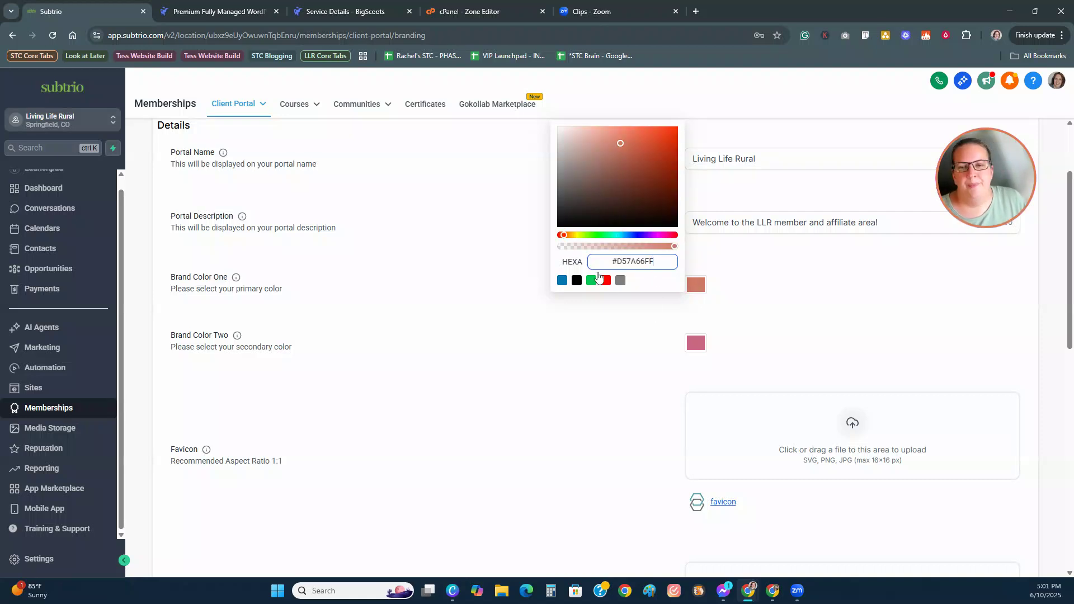
pyautogui.click(625, 325)
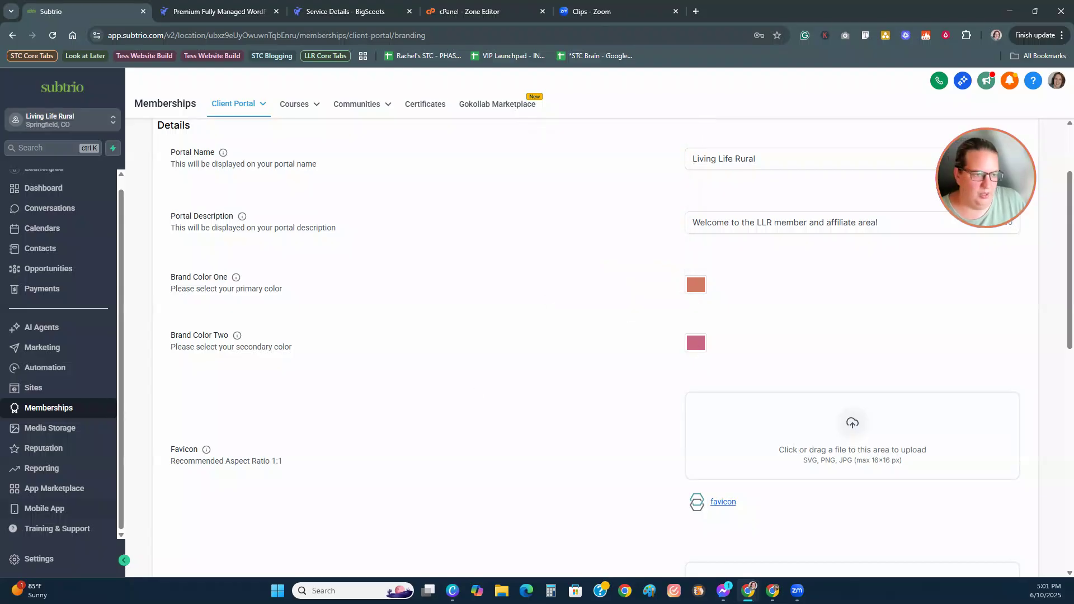
# Step: Set Brand Color Two to dark slate #405358FF
pyautogui.hotkey('alt', 'Tab')
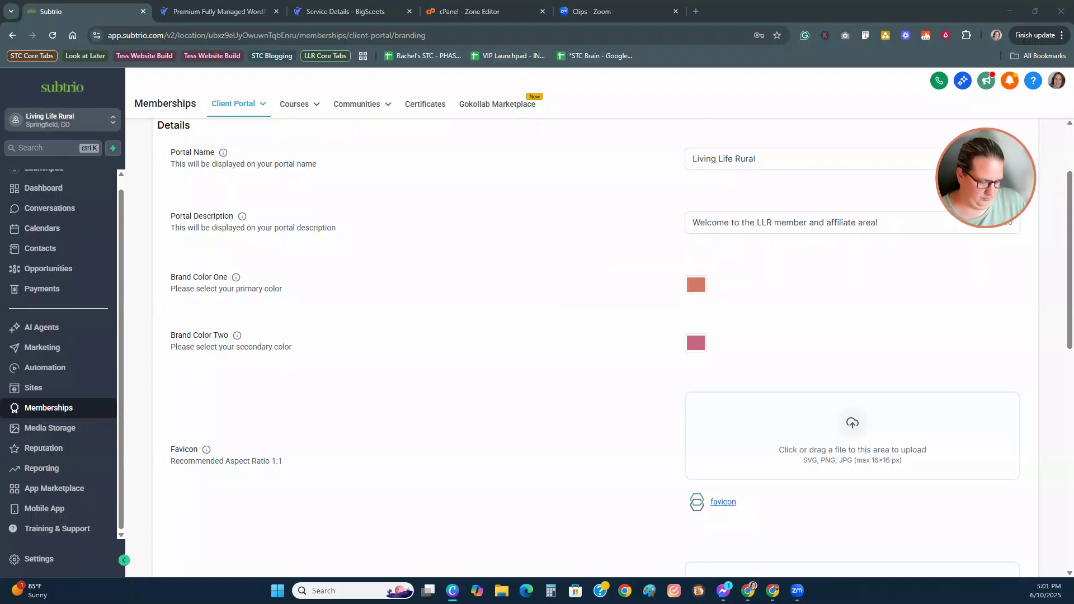
pyautogui.click(695, 343)
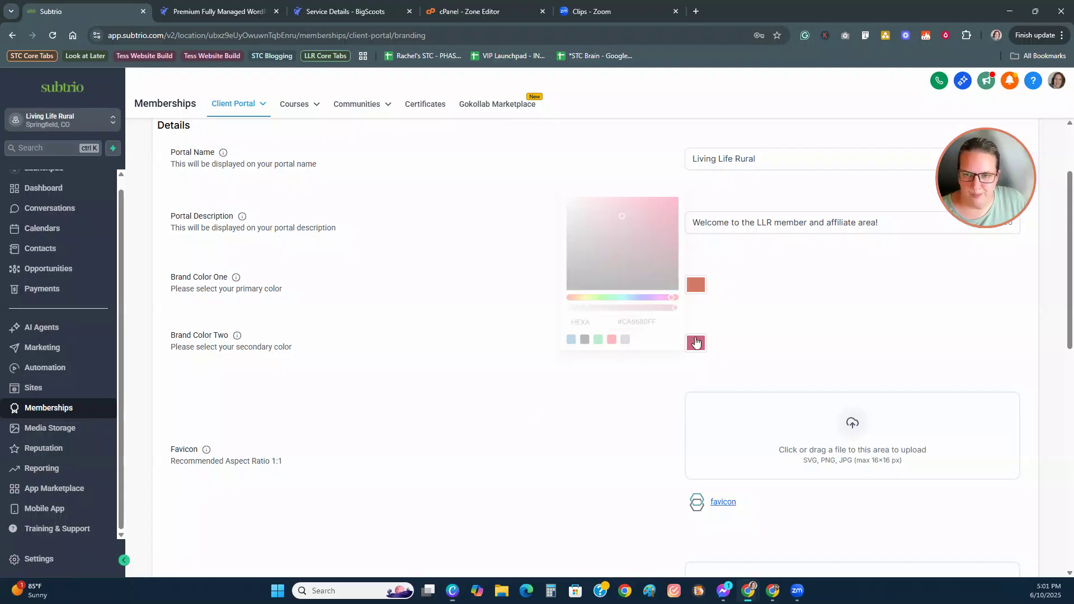
pyautogui.moveTo(611, 319); pyautogui.dragTo(667, 319)
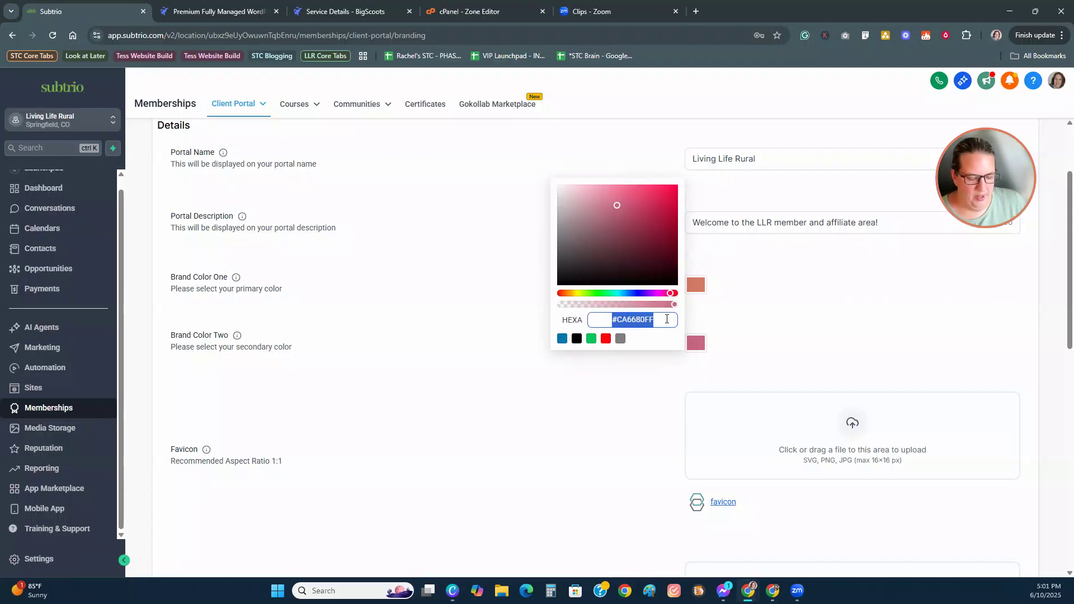
pyautogui.write('#405358FF')
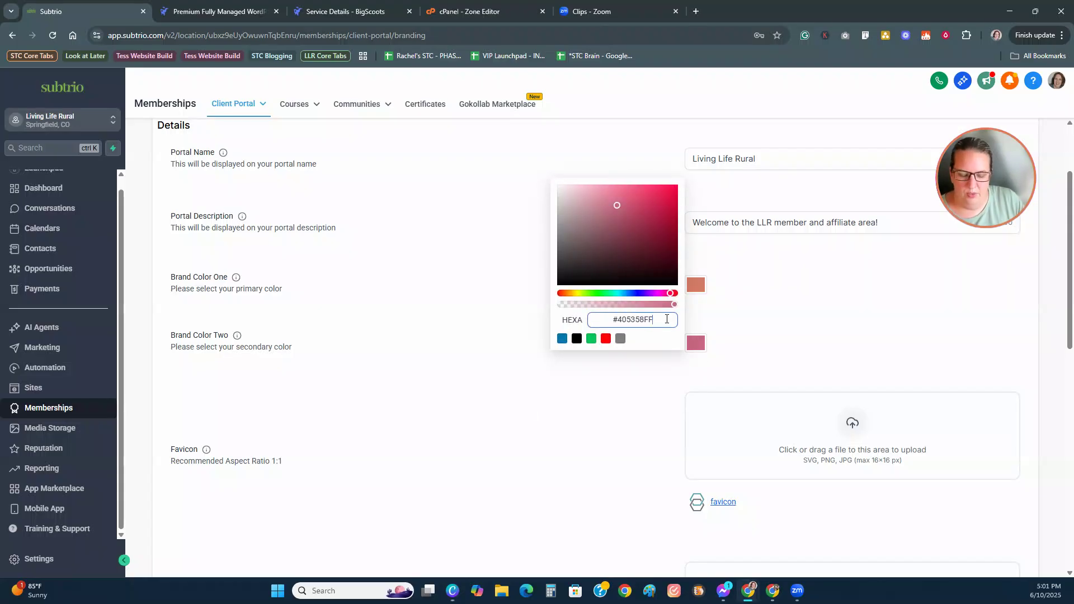
pyautogui.press('Return')
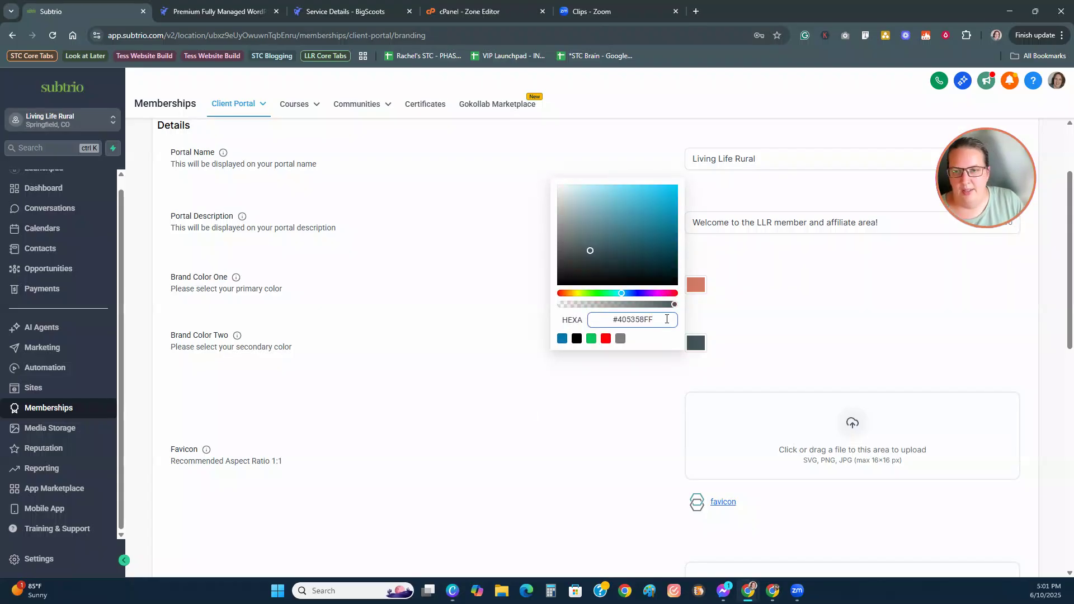
pyautogui.click(632, 418)
# Step: Delete the old favicon and upload LLR chicken.png as the portal favicon
pyautogui.scroll(-3, 620, 418)
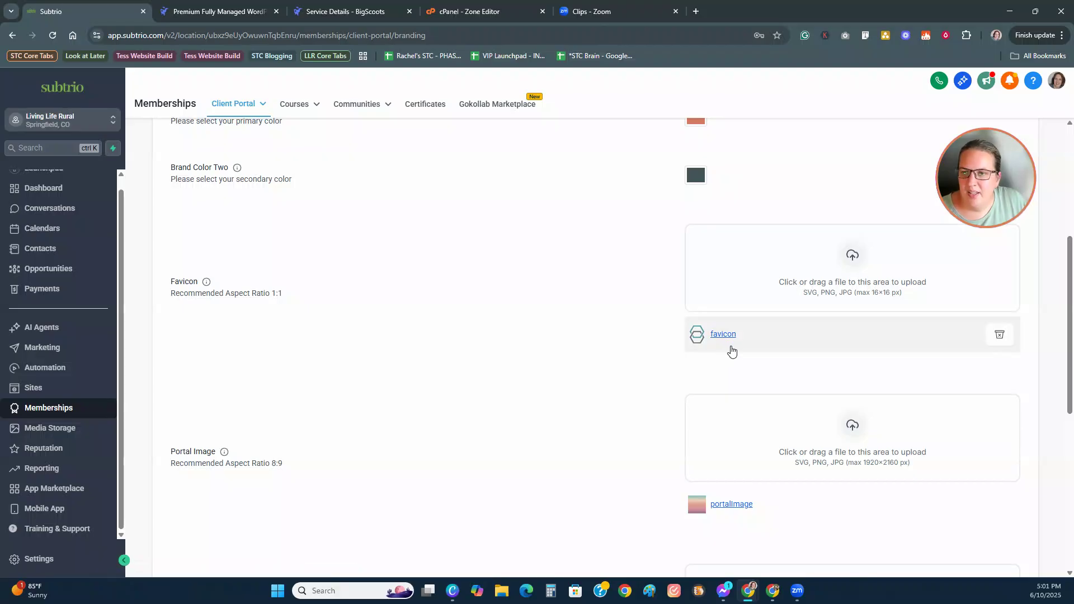
pyautogui.click(999, 337)
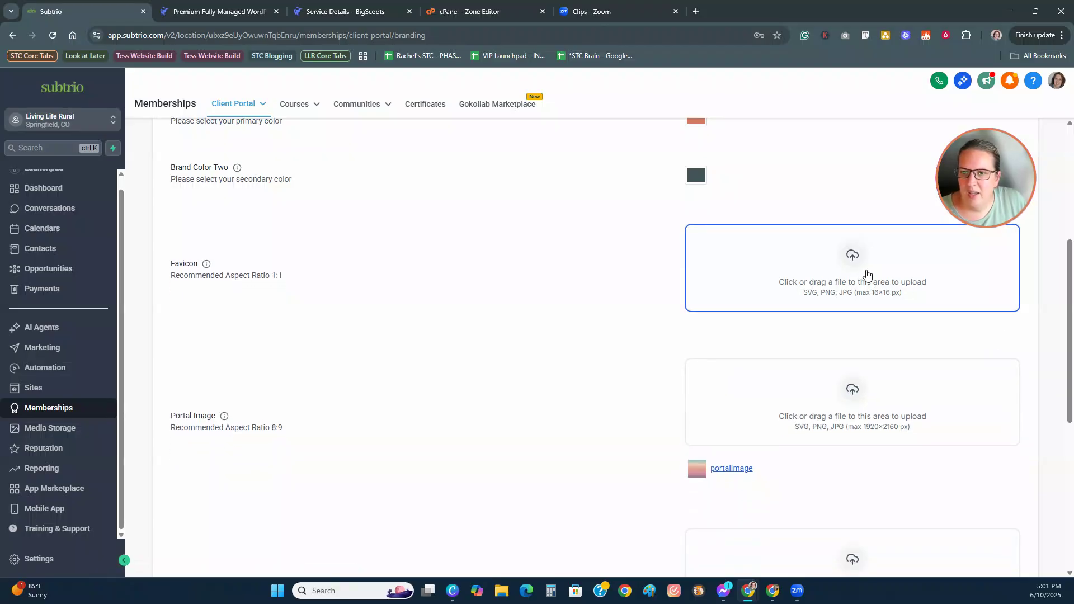
pyautogui.click(841, 297)
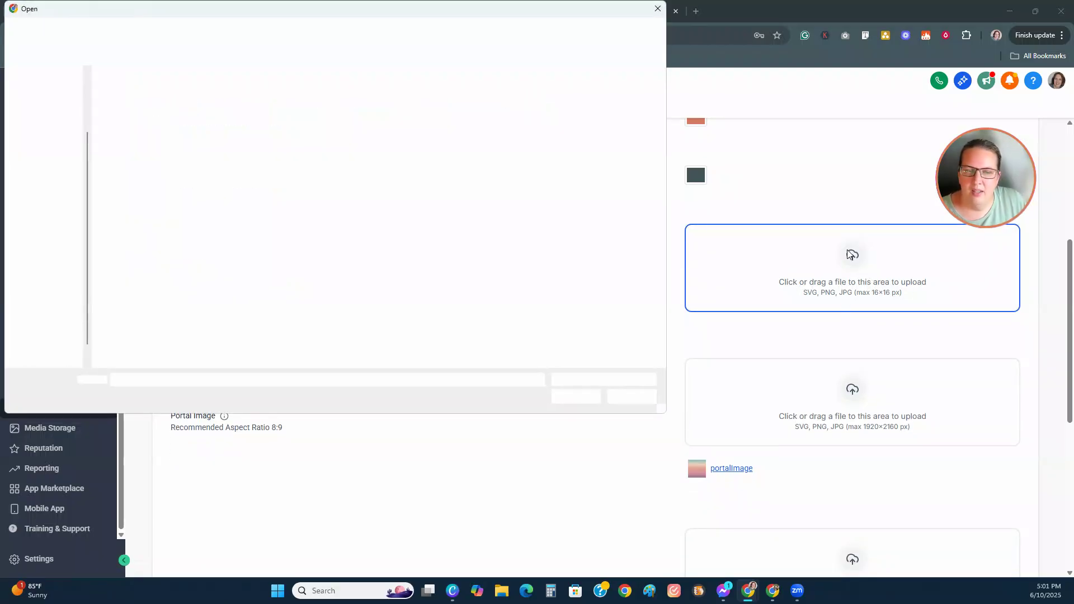
pyautogui.click(436, 106)
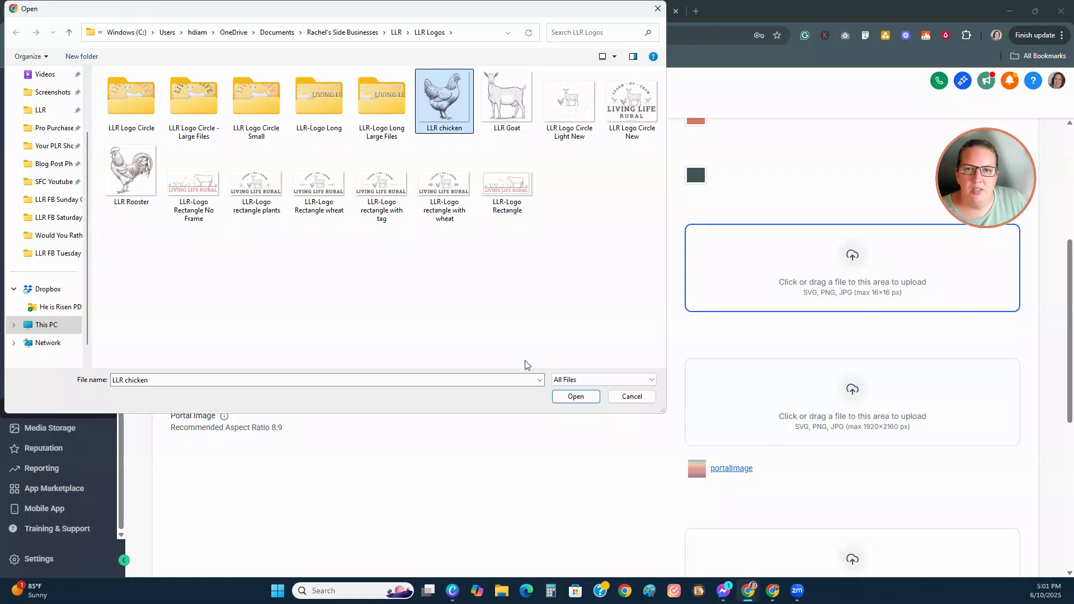
pyautogui.click(565, 402)
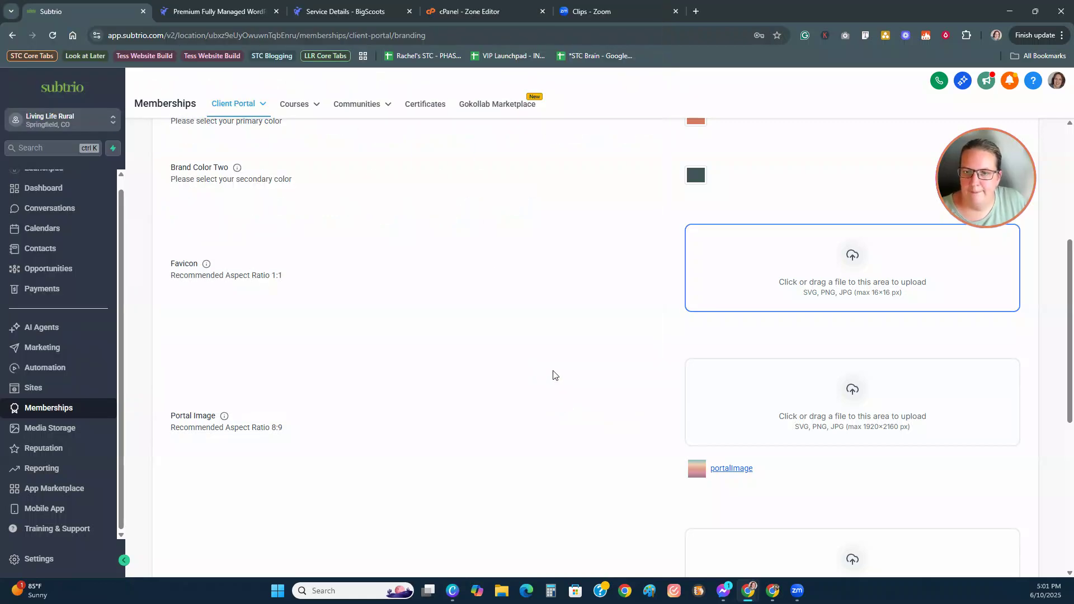
pyautogui.scroll(-2, 549, 385)
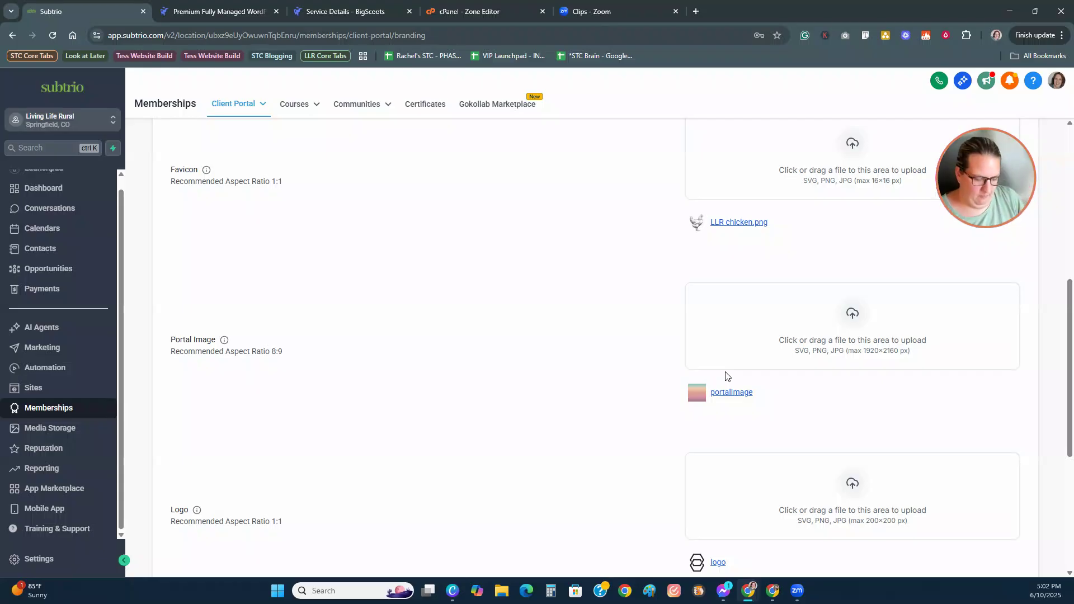
# Step: Load members.livingliferural.com in a new browser tab, then go back to the Subtrio tab
pyautogui.click(697, 11)
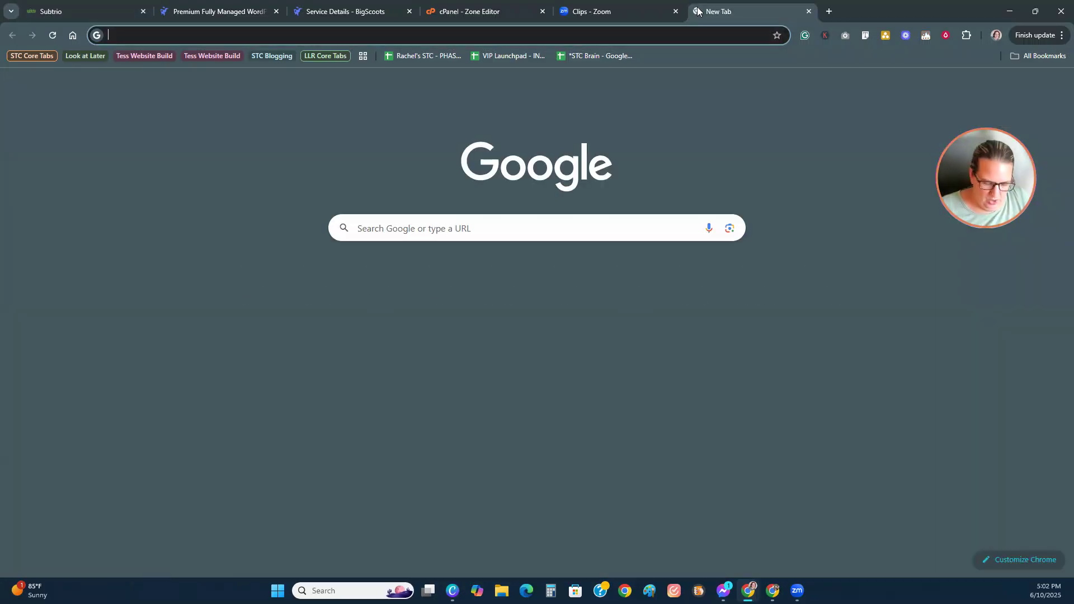
pyautogui.write('members.liv')
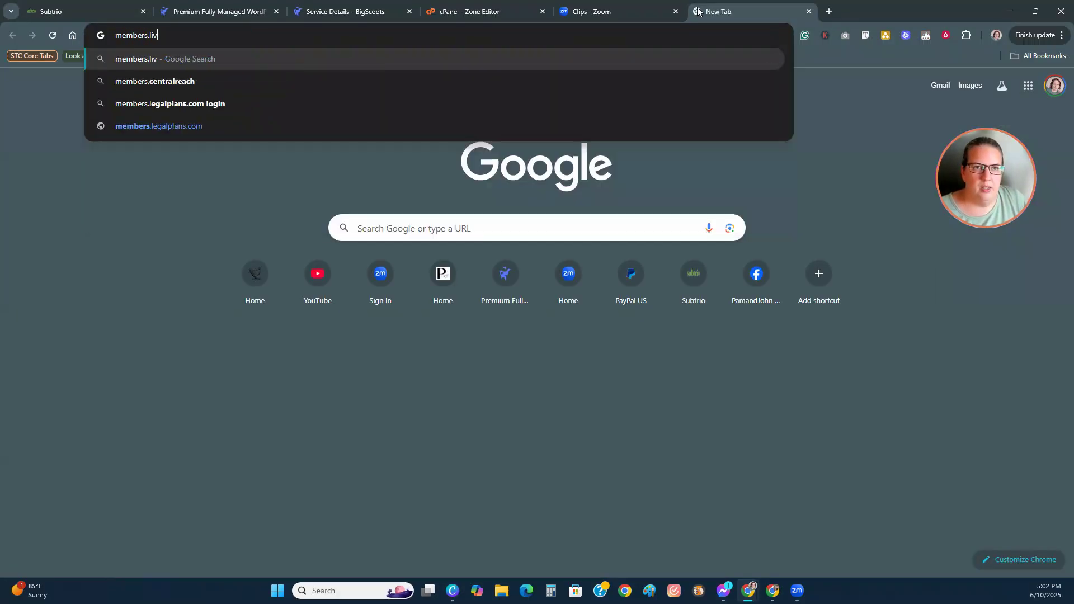
pyautogui.write('inglife')
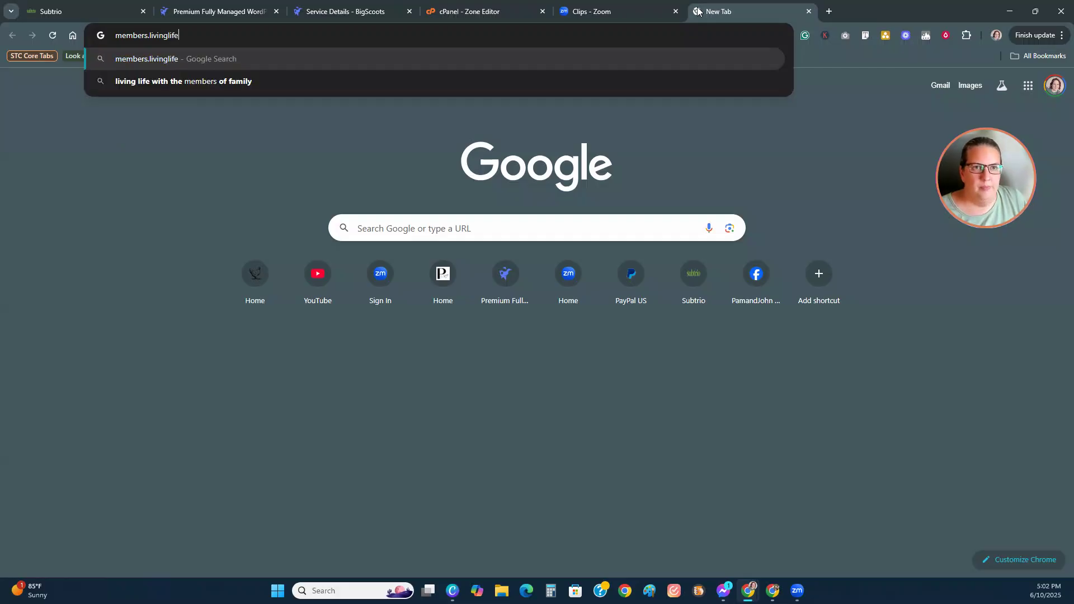
pyautogui.write('rural.com')
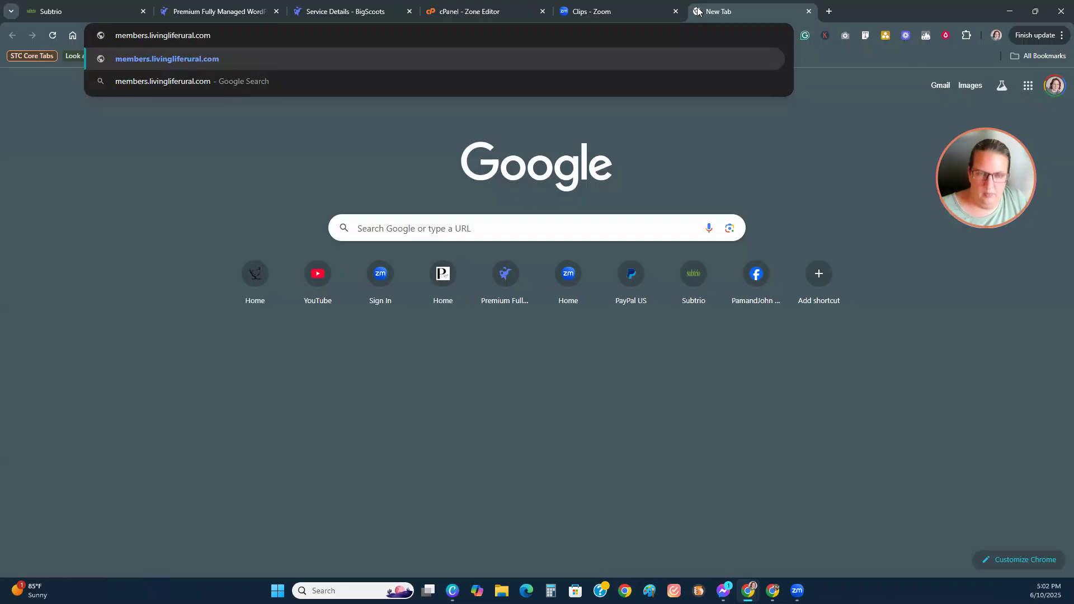
pyautogui.press('Return')
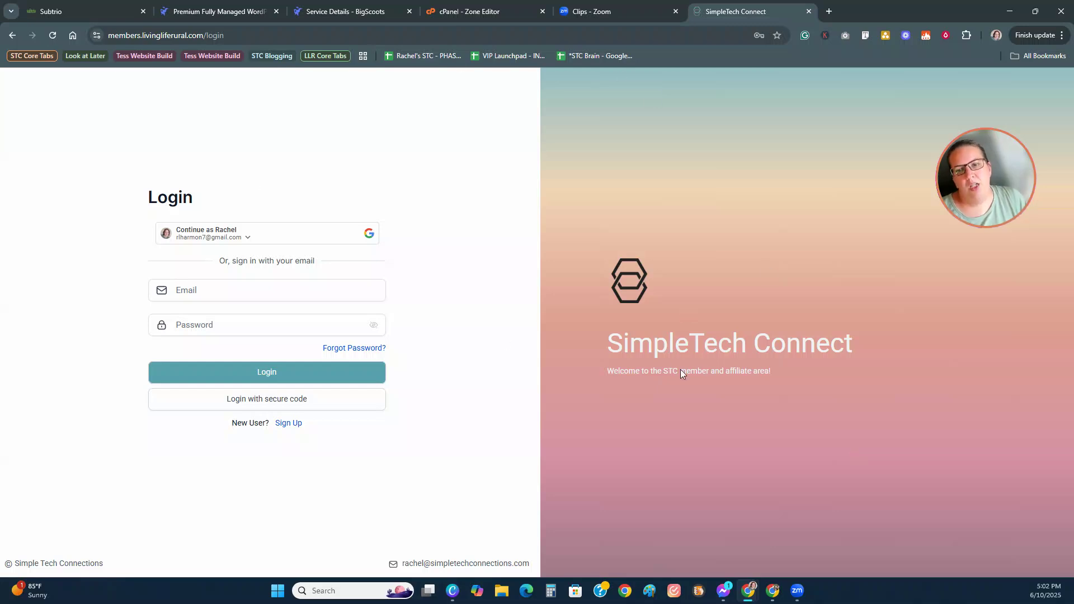
pyautogui.click(63, 13)
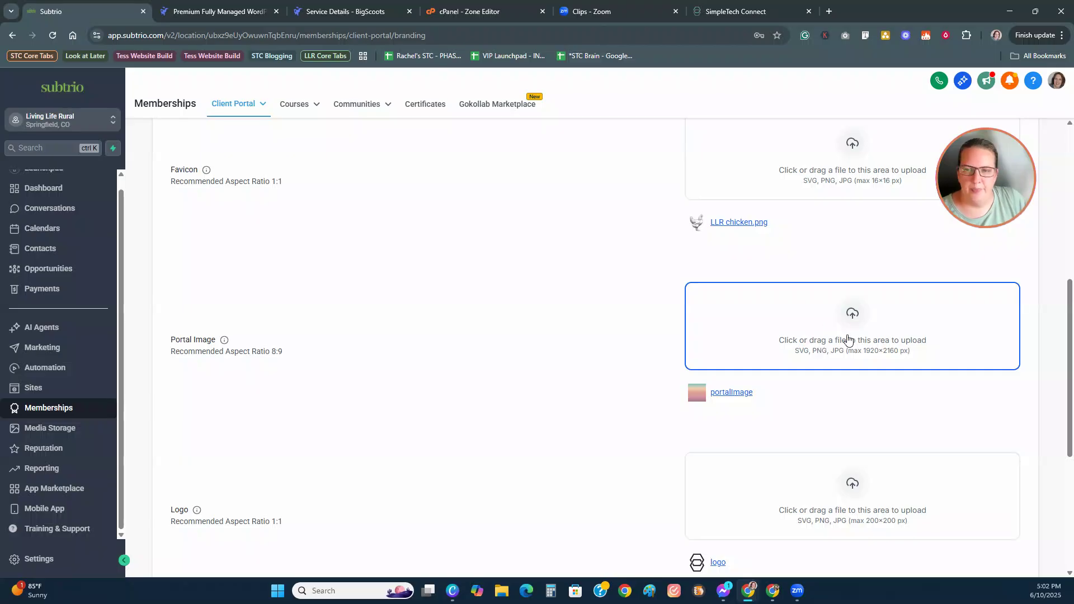
# Step: Upload 6.png from the LLR Logo Circle folder as the portal logo
pyautogui.scroll(-1, 657, 427)
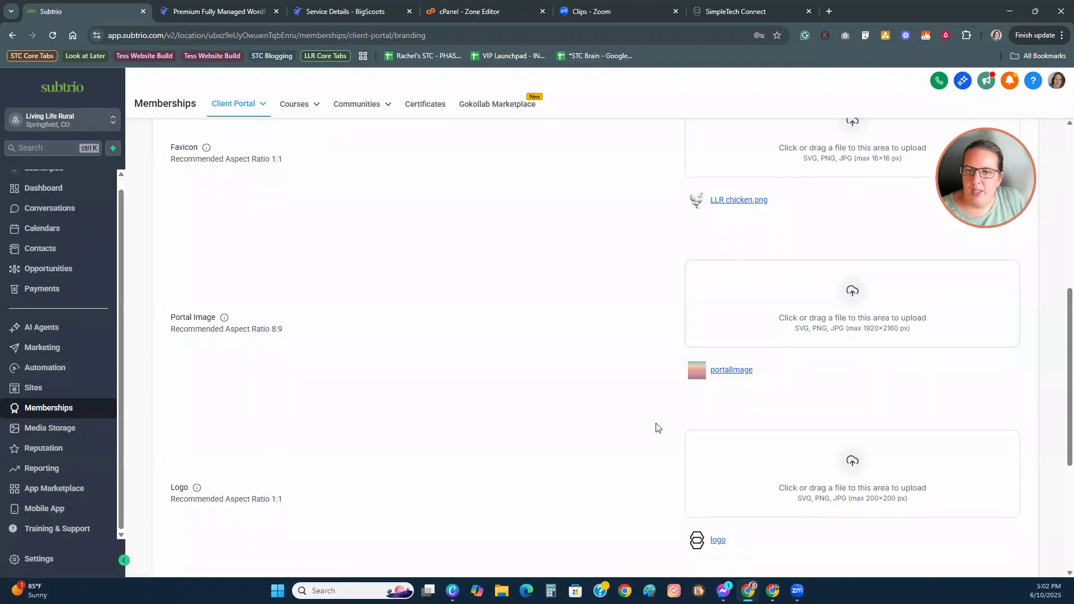
pyautogui.scroll(-2, 657, 428)
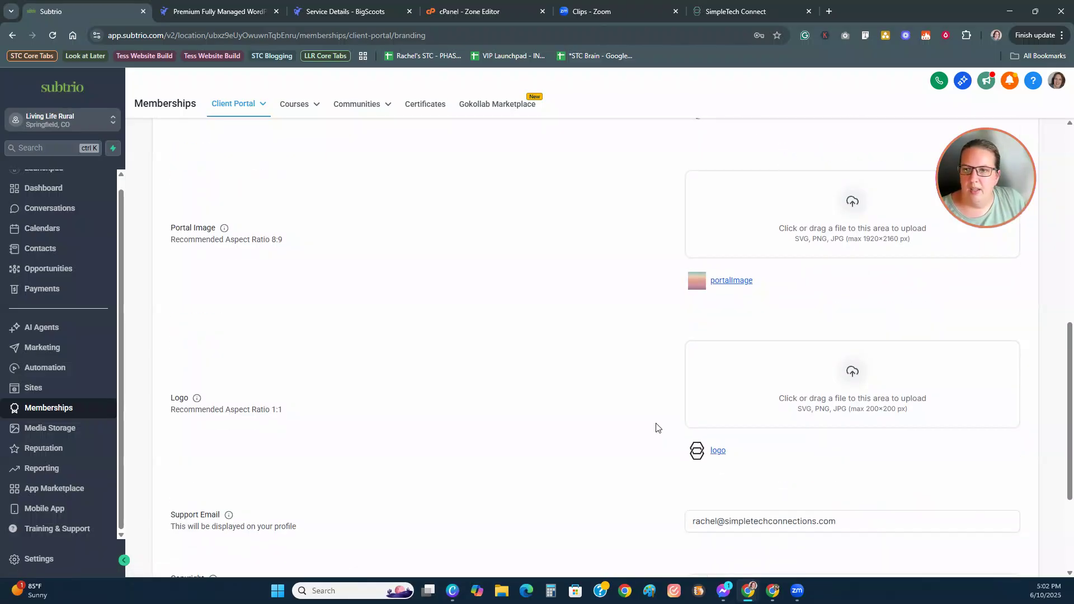
pyautogui.scroll(-1, 643, 392)
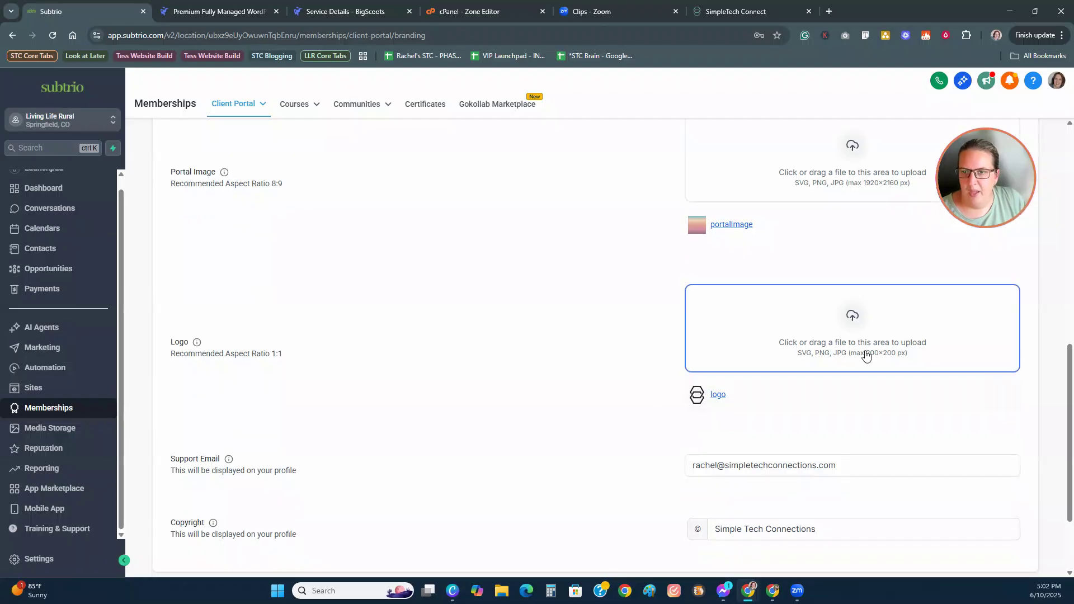
pyautogui.click(849, 341)
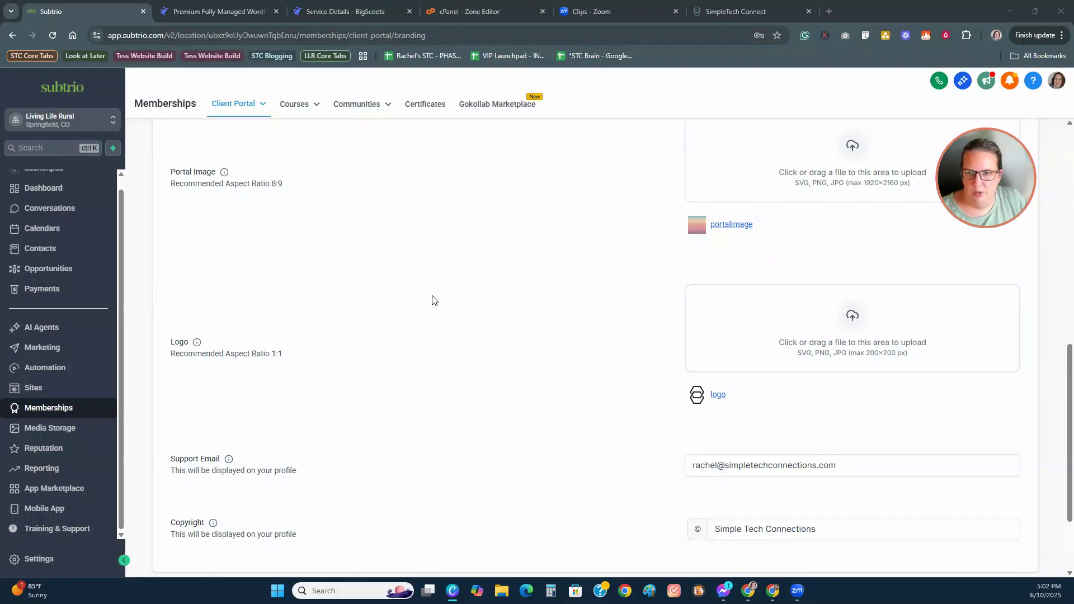
pyautogui.click(823, 343)
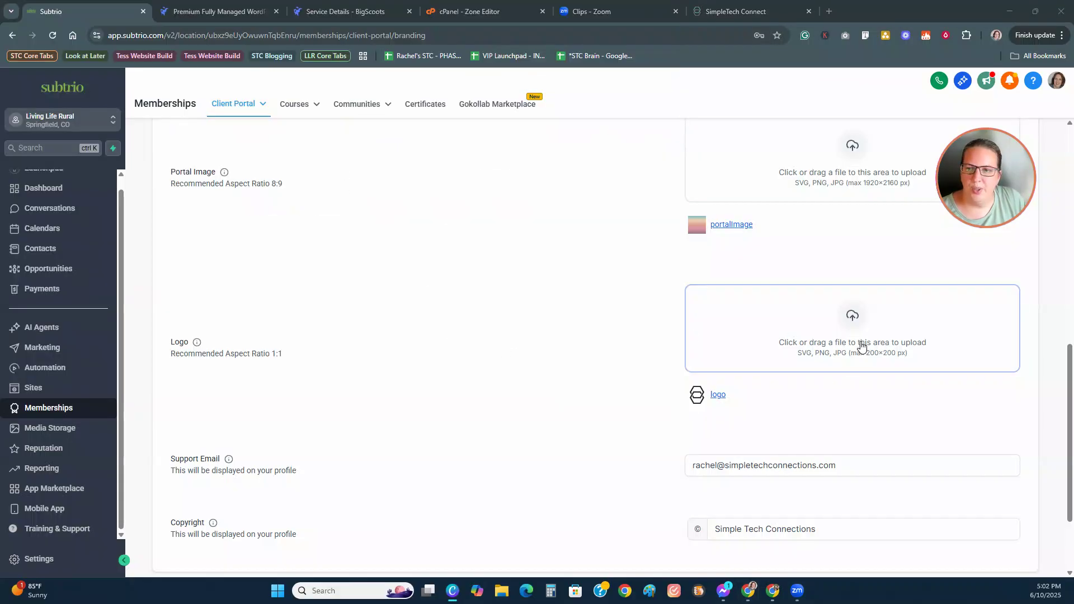
pyautogui.click(840, 325)
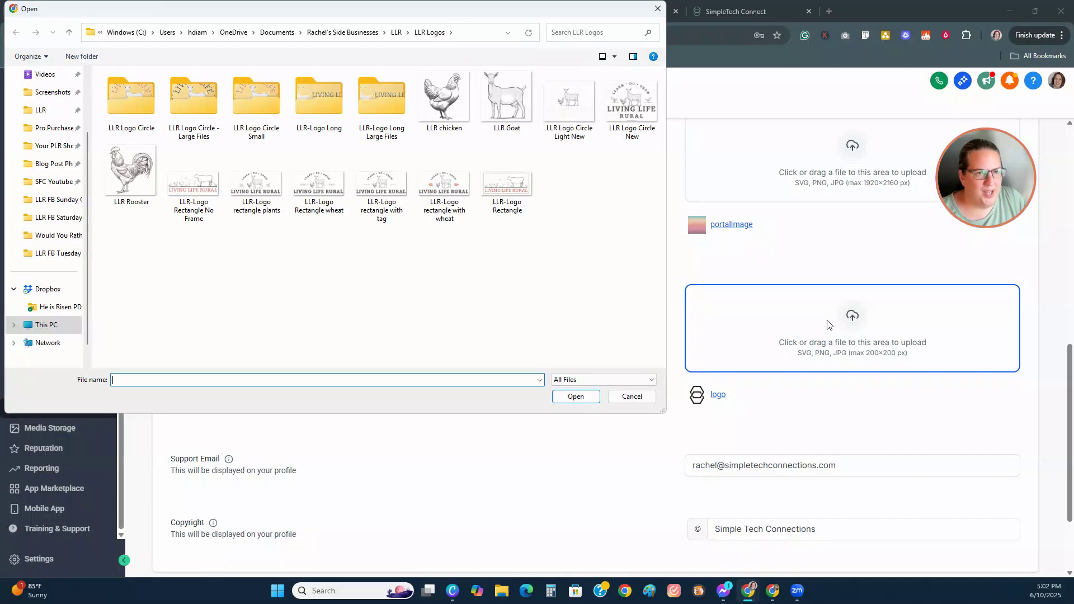
pyautogui.doubleClick(134, 96)
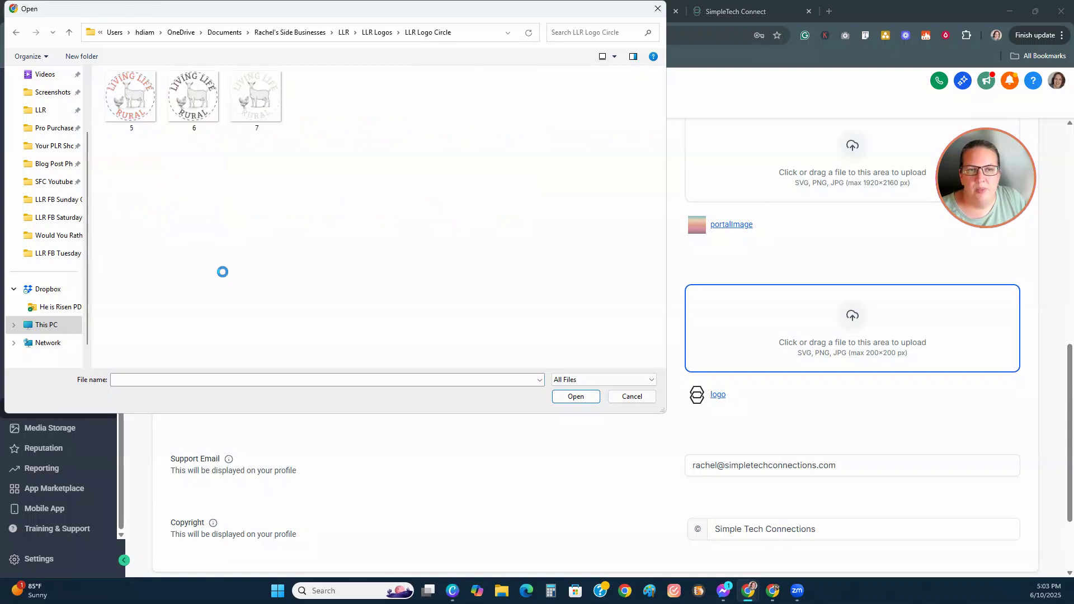
pyautogui.click(202, 118)
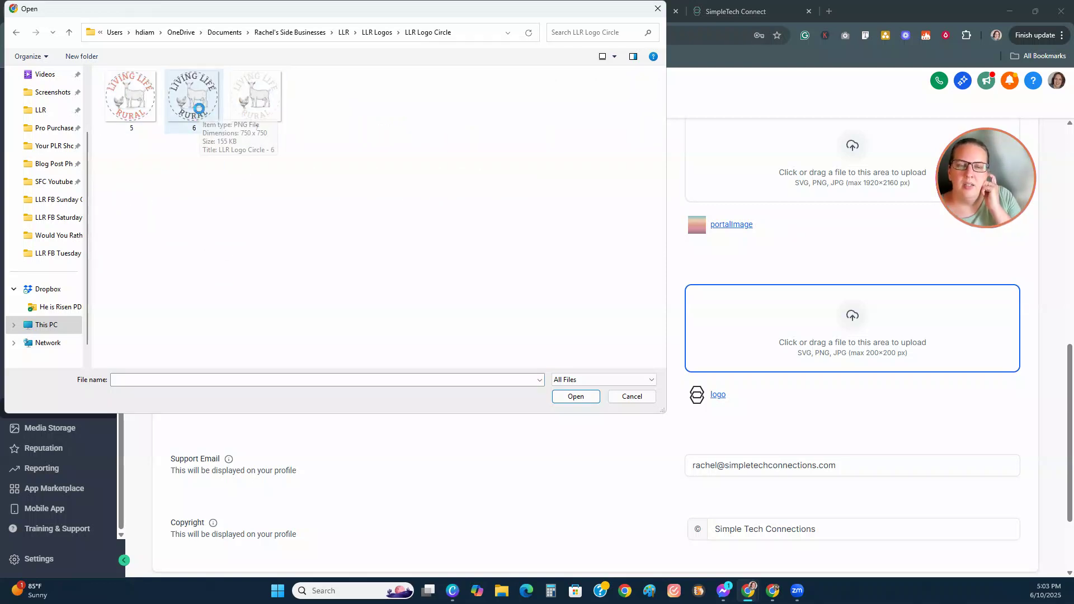
pyautogui.click(583, 397)
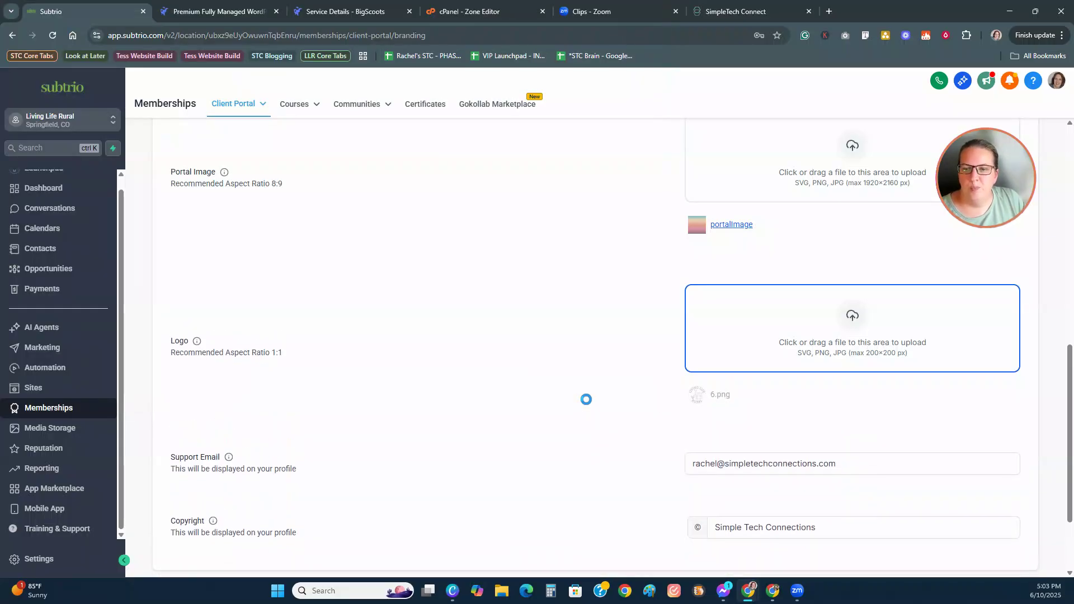
pyautogui.scroll(-2, 586, 399)
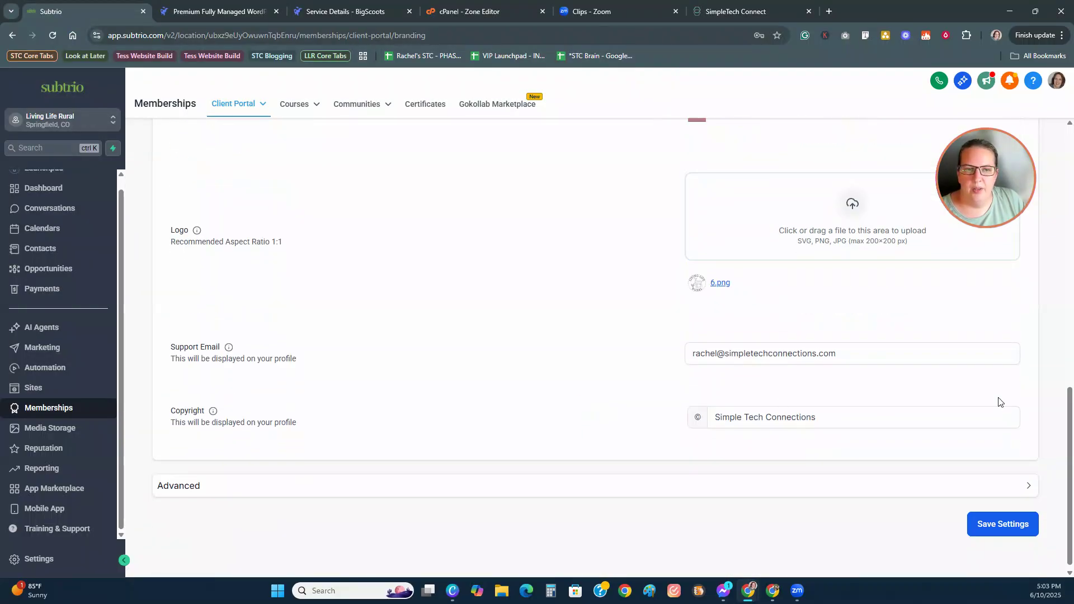
# Step: Change the support email's domain to livingliferural.com
pyautogui.click(882, 355)
pyautogui.moveTo(837, 354); pyautogui.dragTo(726, 368)
pyautogui.write('l')
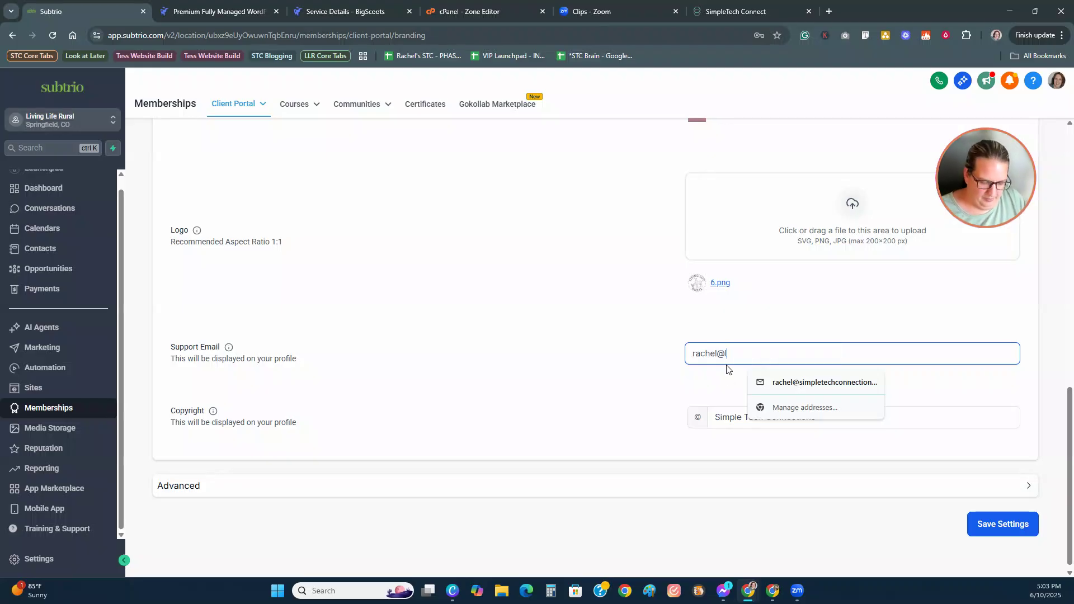
pyautogui.write('ivingliferural.com')
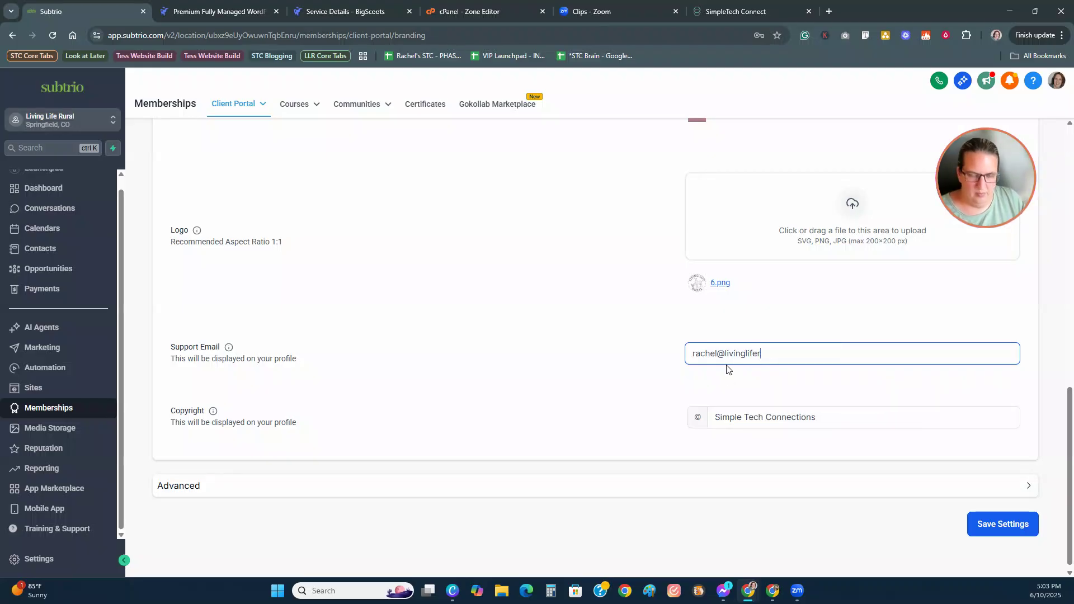
pyautogui.click(628, 428)
# Step: Replace the copyright text with Living Life Rural
pyautogui.click(715, 413)
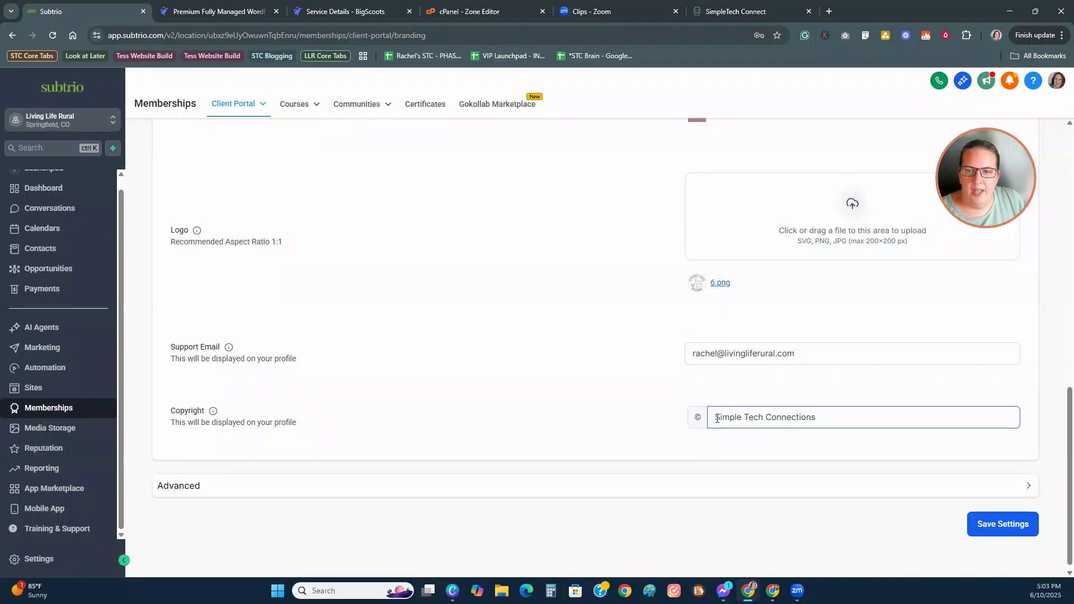
pyautogui.moveTo(715, 416); pyautogui.dragTo(849, 423)
pyautogui.write('Livin')
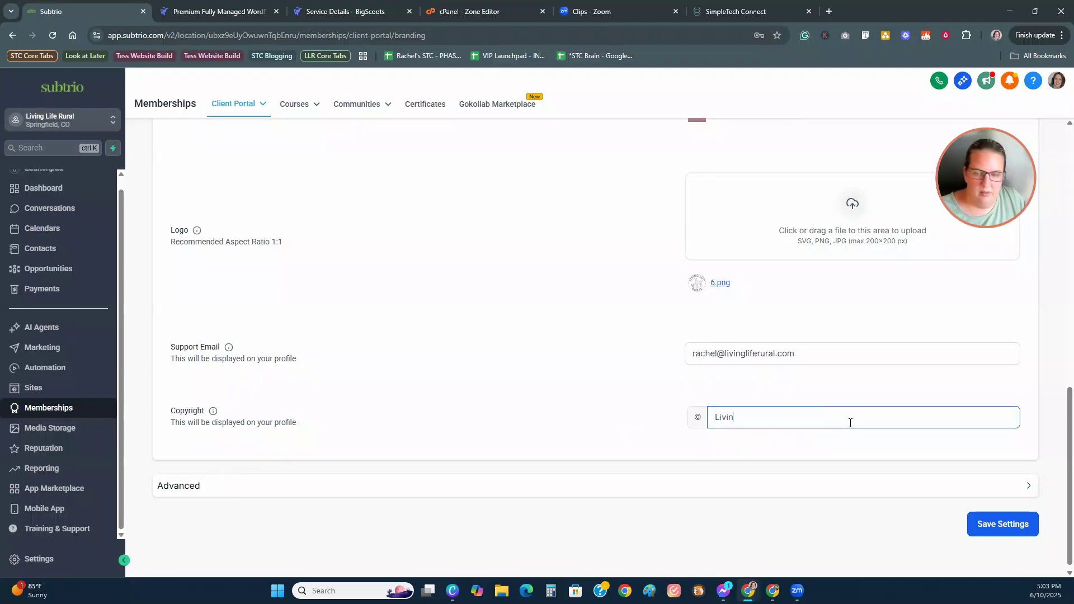
pyautogui.write('g Life Rua')
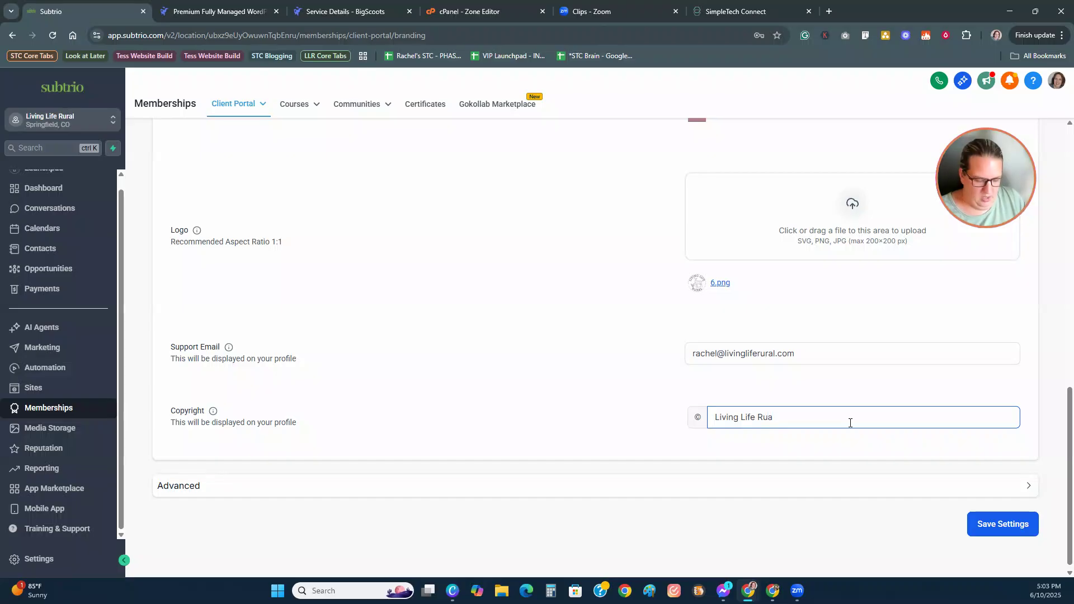
pyautogui.press('BackSpace')
pyautogui.write('ra')
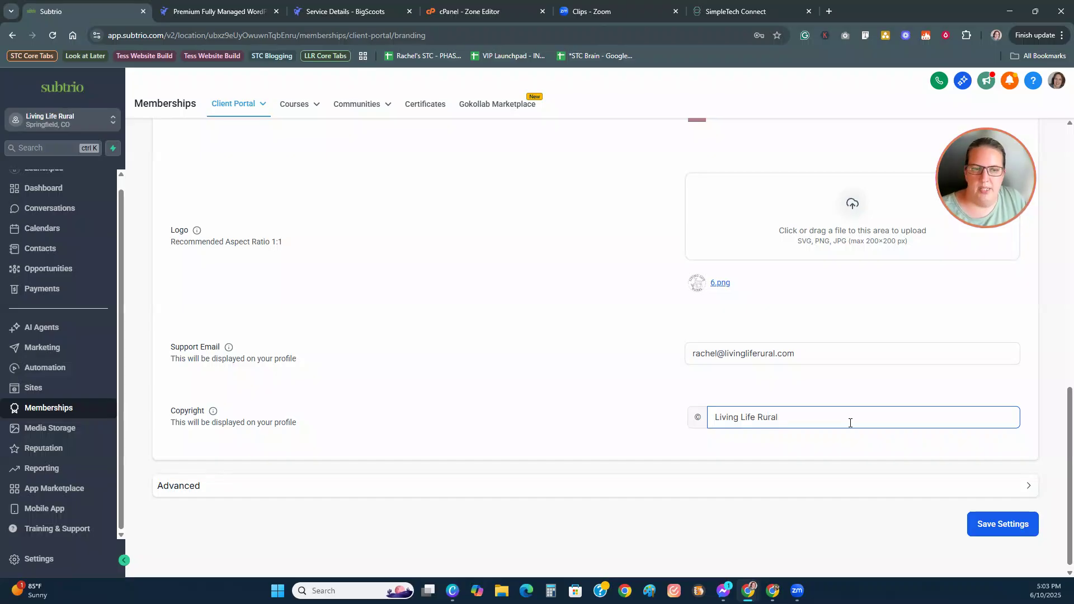
pyautogui.write('l')
pyautogui.click(978, 485)
# Step: Collapse the Advanced section and save the branding settings
pyautogui.scroll(-6, 684, 464)
pyautogui.scroll(3, 684, 464)
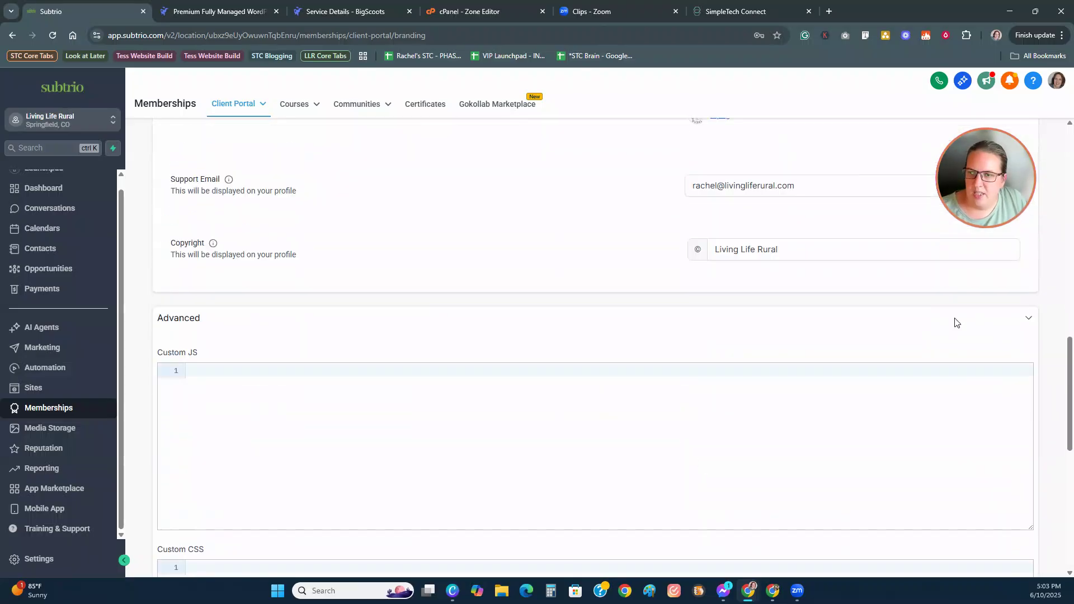
pyautogui.click(1000, 318)
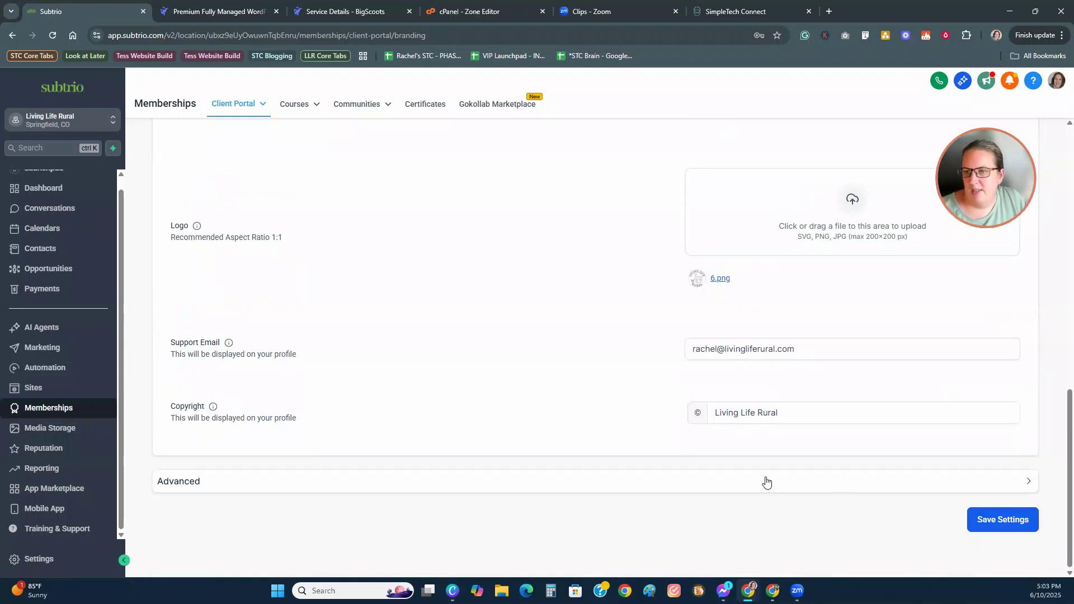
pyautogui.scroll(12, 610, 459)
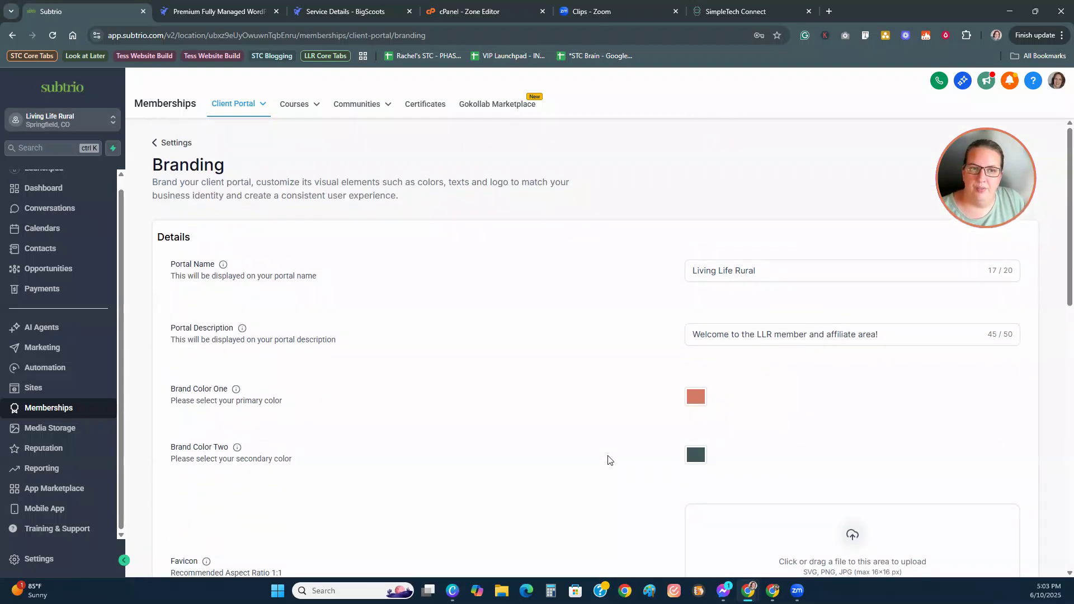
pyautogui.scroll(-12, 609, 460)
pyautogui.click(1004, 520)
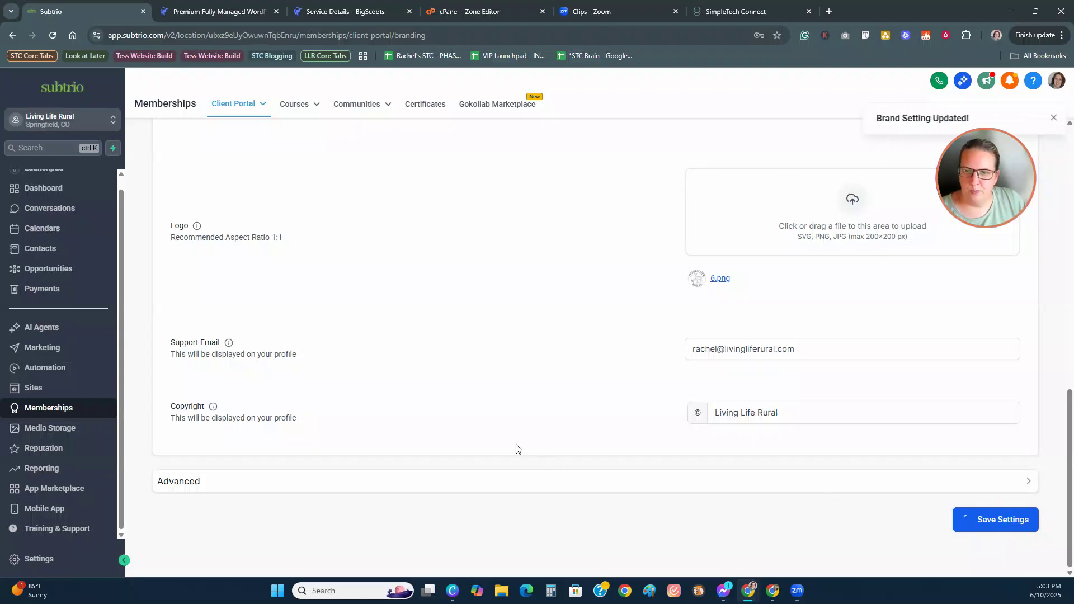
# Step: Reload the portal login tab, still showing SimpleTech Connect, then close it and return to Subtrio
pyautogui.click(762, 13)
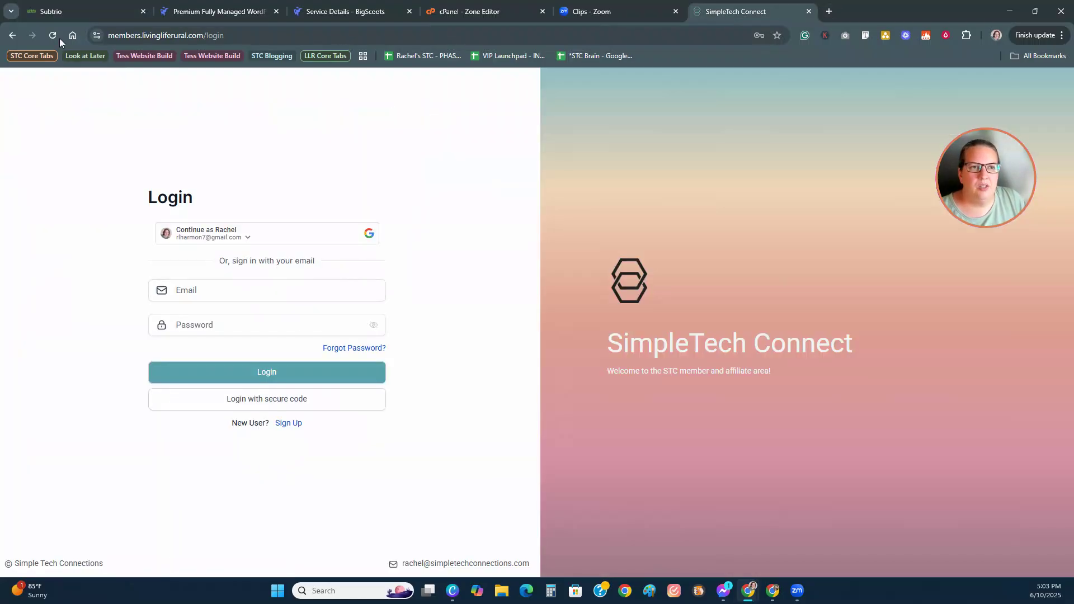
pyautogui.click(53, 35)
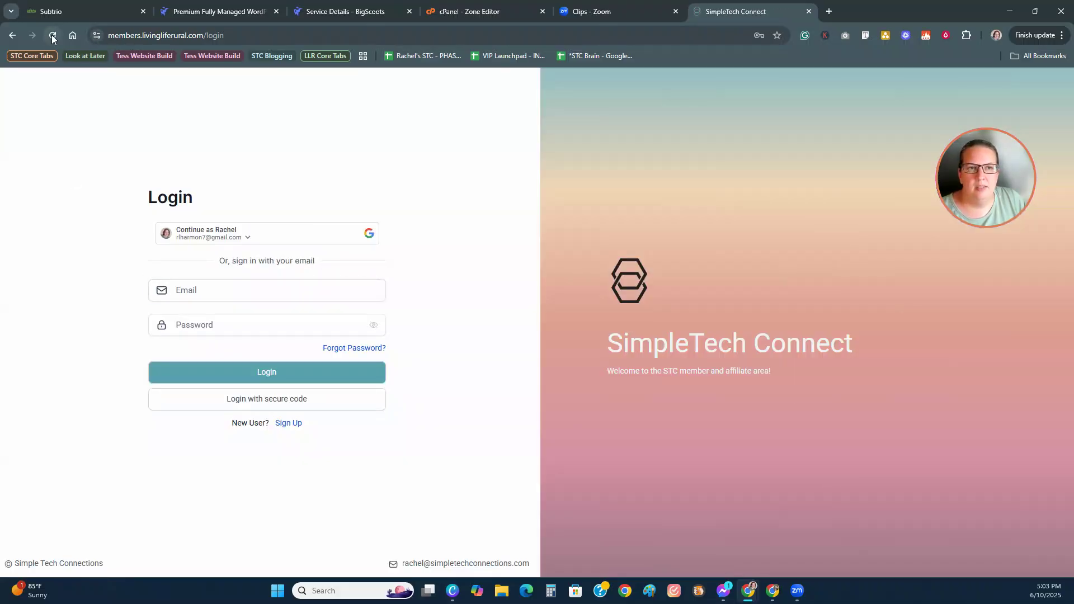
pyautogui.click(52, 36)
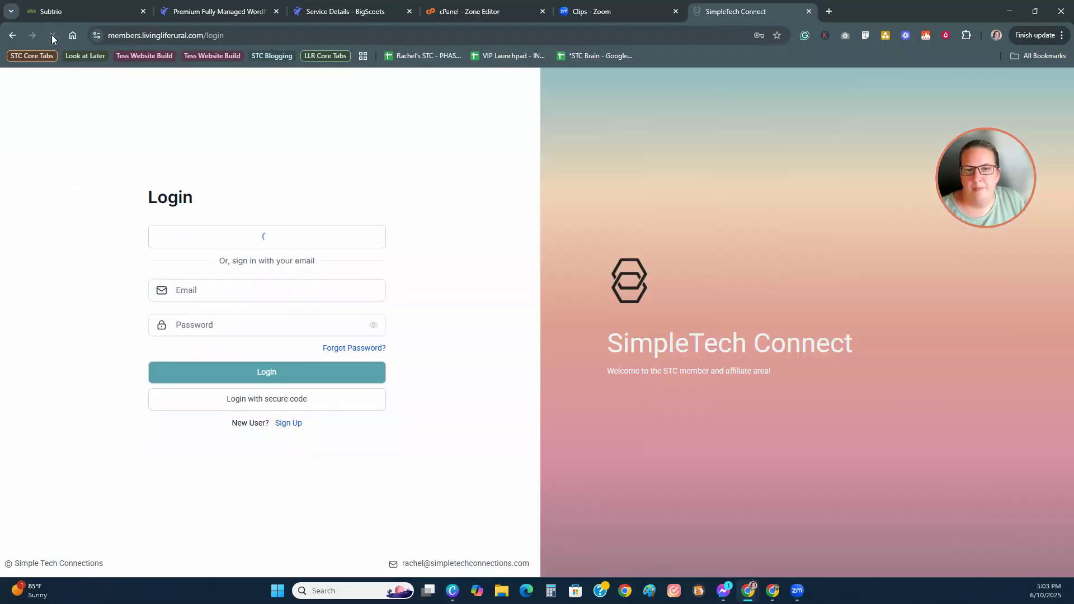
pyautogui.click(806, 11)
pyautogui.click(101, 12)
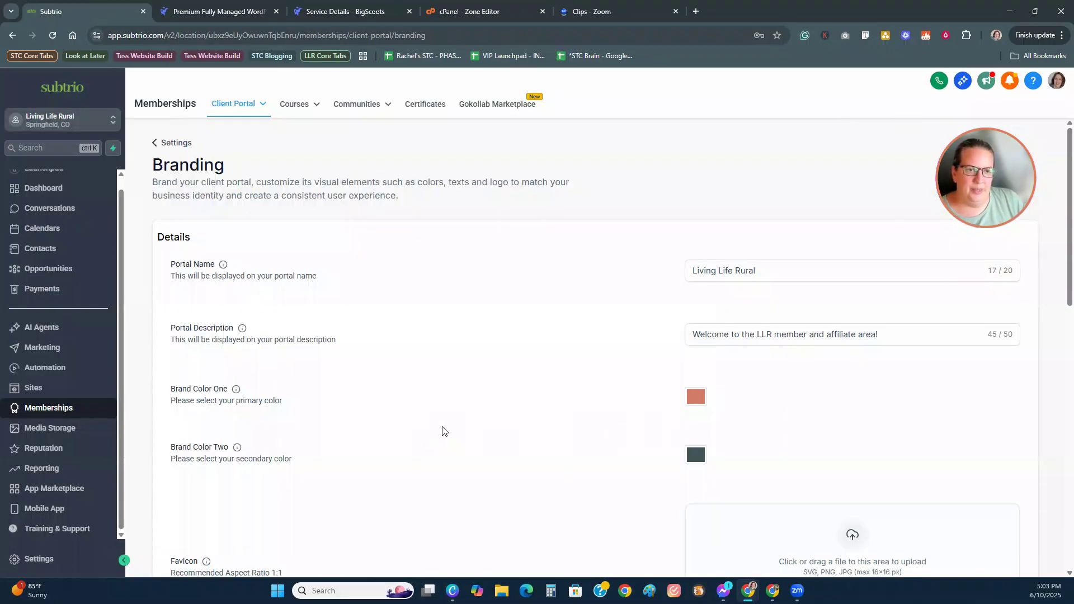
pyautogui.scroll(-7, 415, 426)
pyautogui.scroll(8, 416, 426)
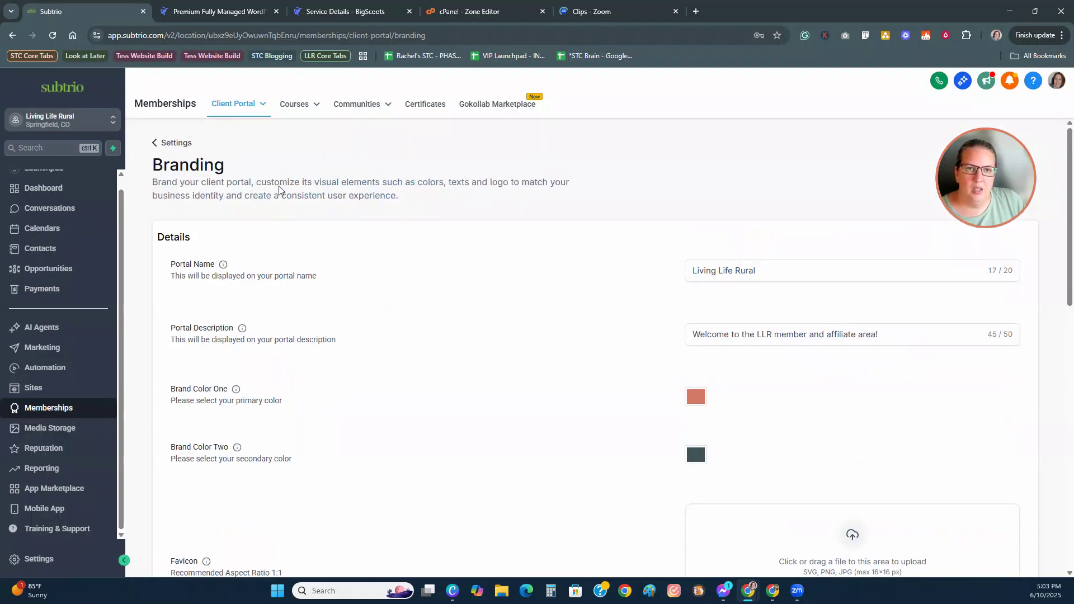
pyautogui.moveTo(262, 107)
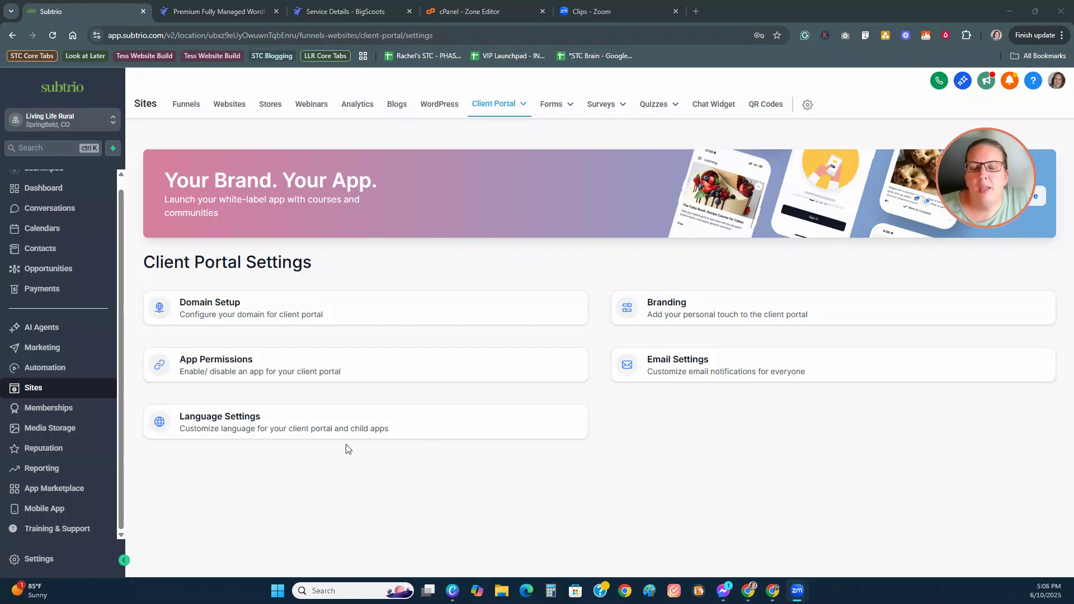
# Step: Review the client portal's custom domain setup, then go to the Marketing section
pyautogui.click(227, 307)
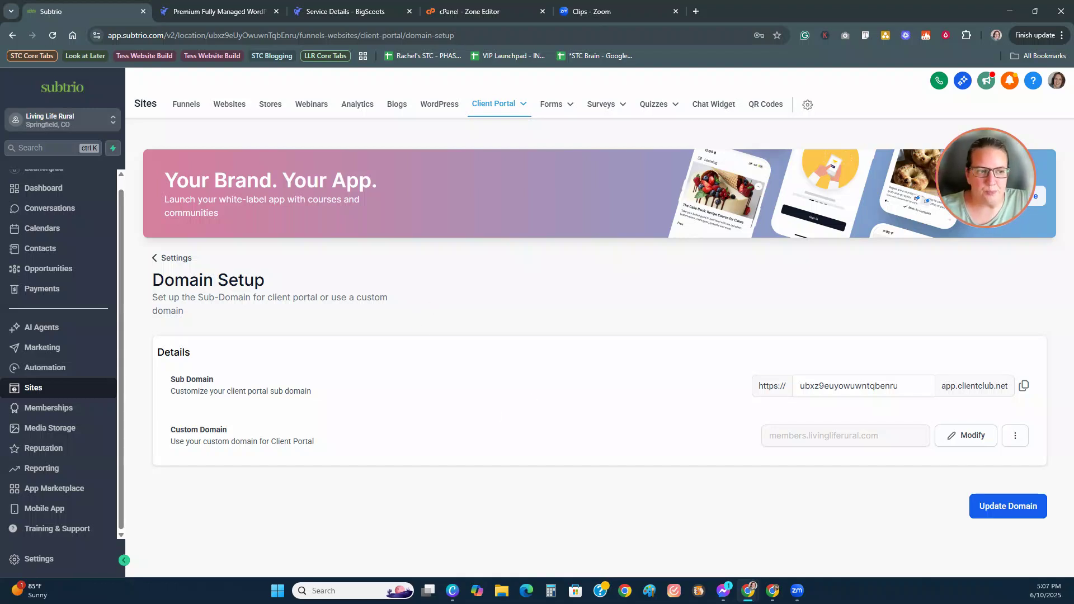
pyautogui.click(29, 355)
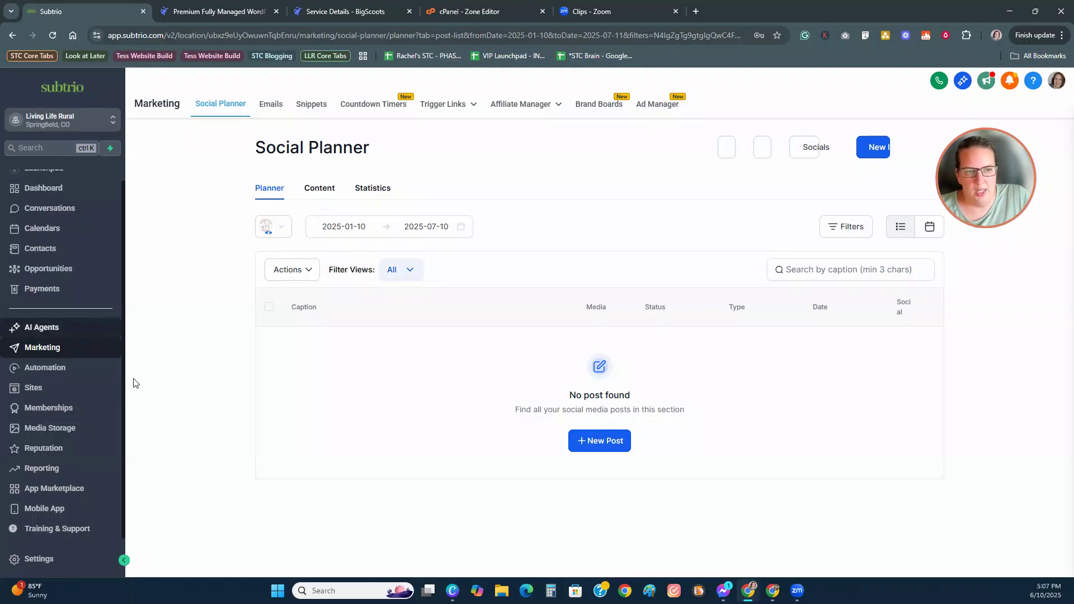
# Step: Browse the email marketing templates list, then switch to the Social Planner
pyautogui.click(272, 104)
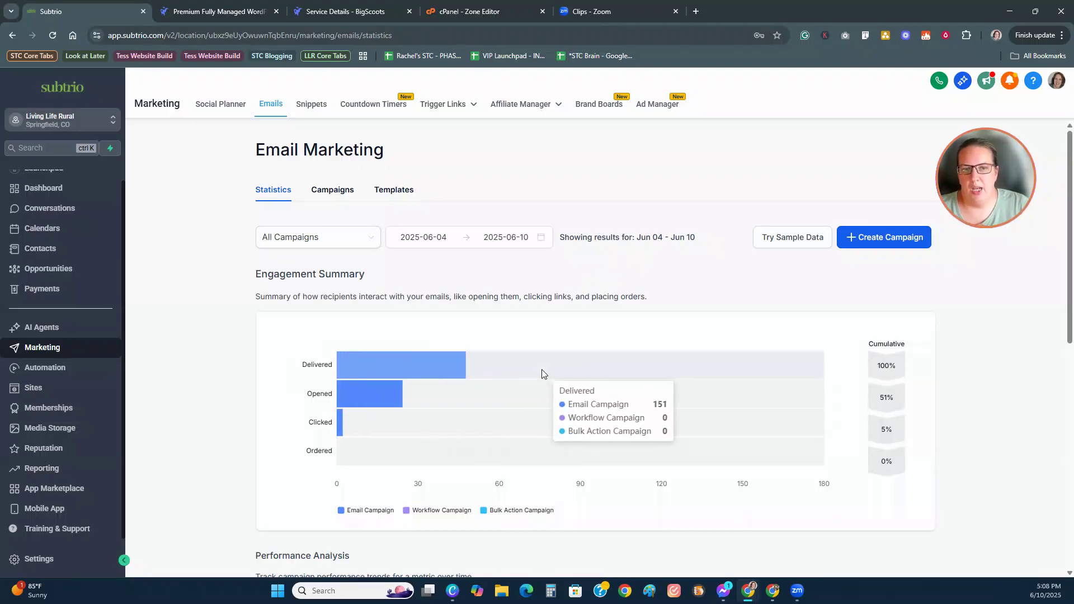
pyautogui.scroll(-4, 202, 375)
pyautogui.scroll(5, 201, 371)
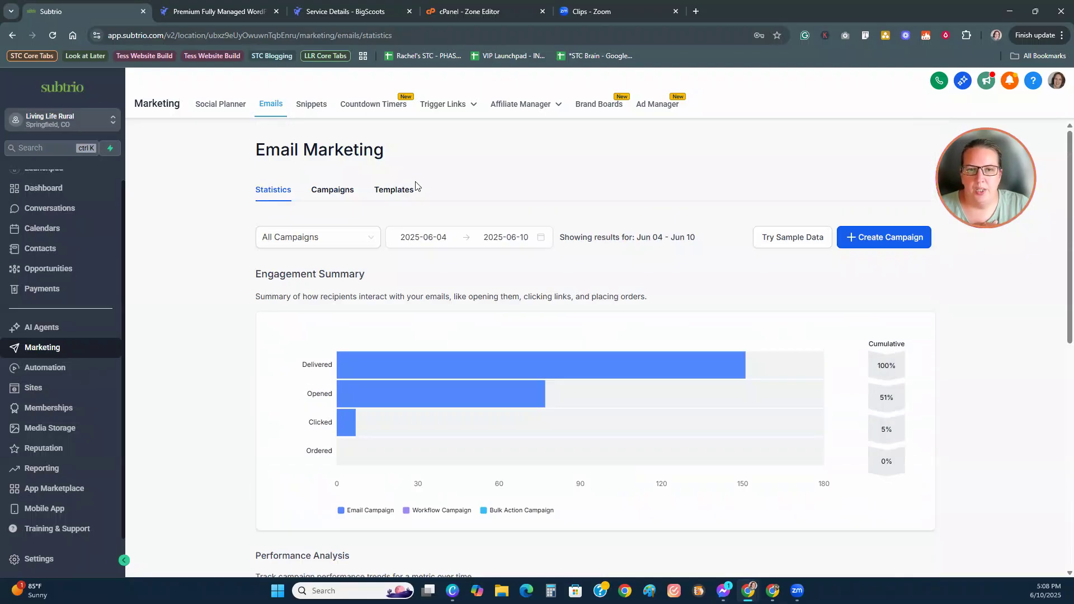
pyautogui.click(394, 192)
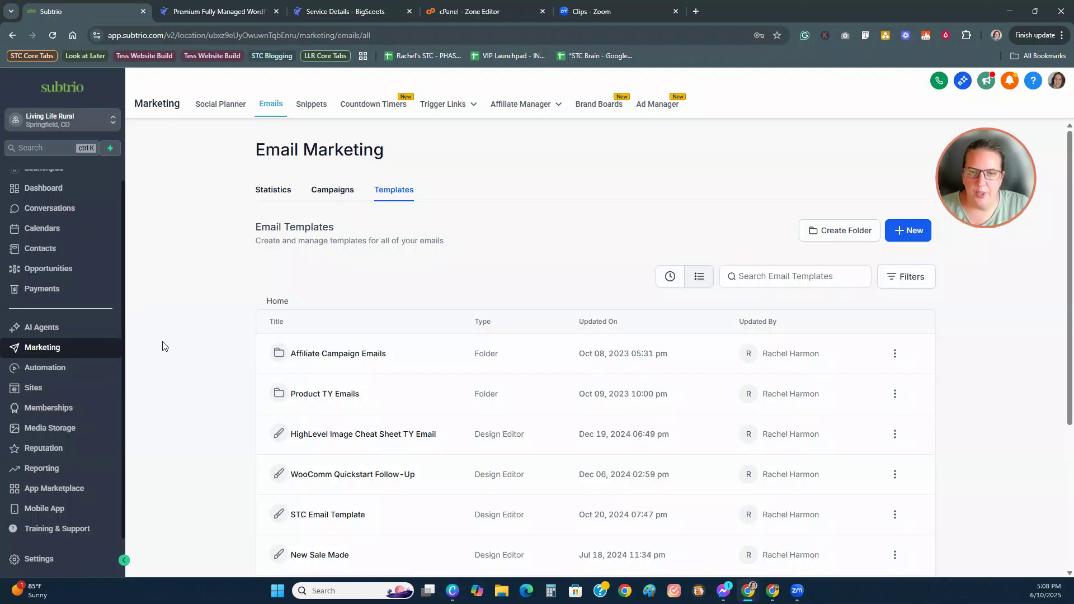
pyautogui.scroll(-3, 183, 401)
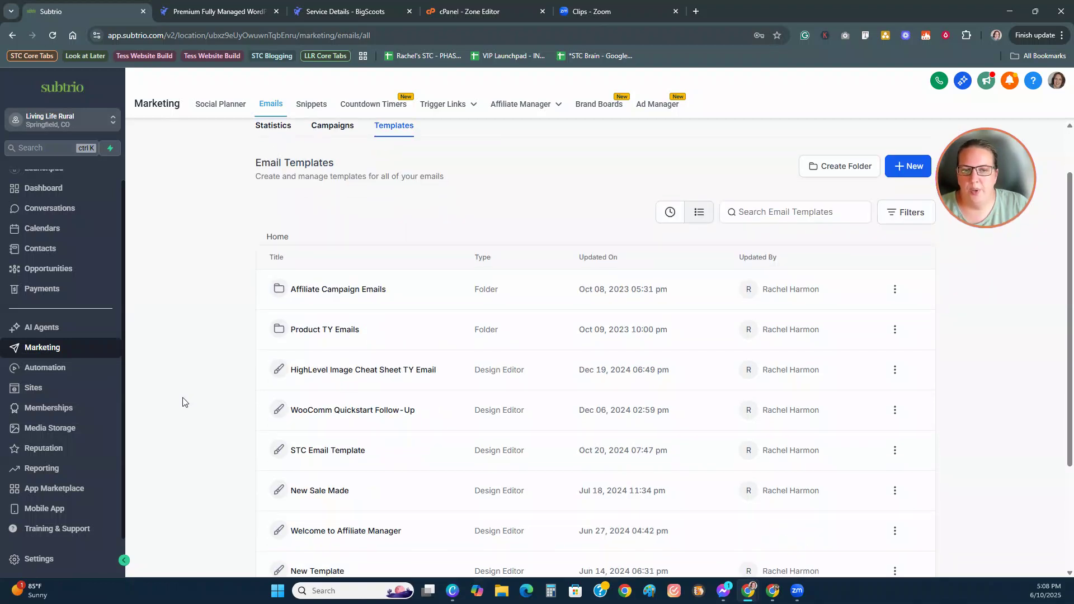
pyautogui.scroll(3, 183, 400)
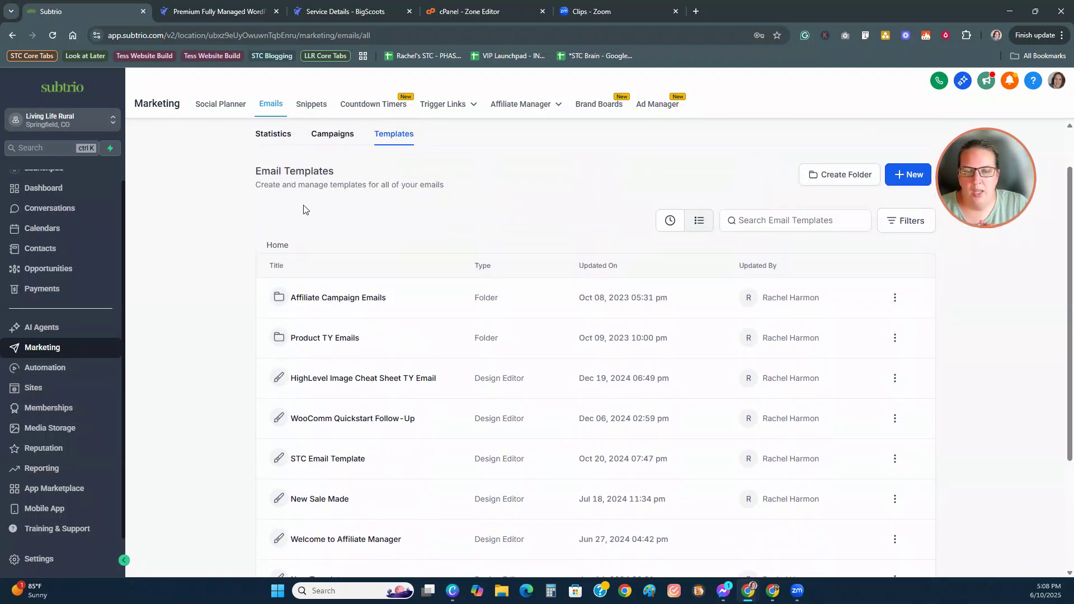
pyautogui.scroll(-3, 173, 435)
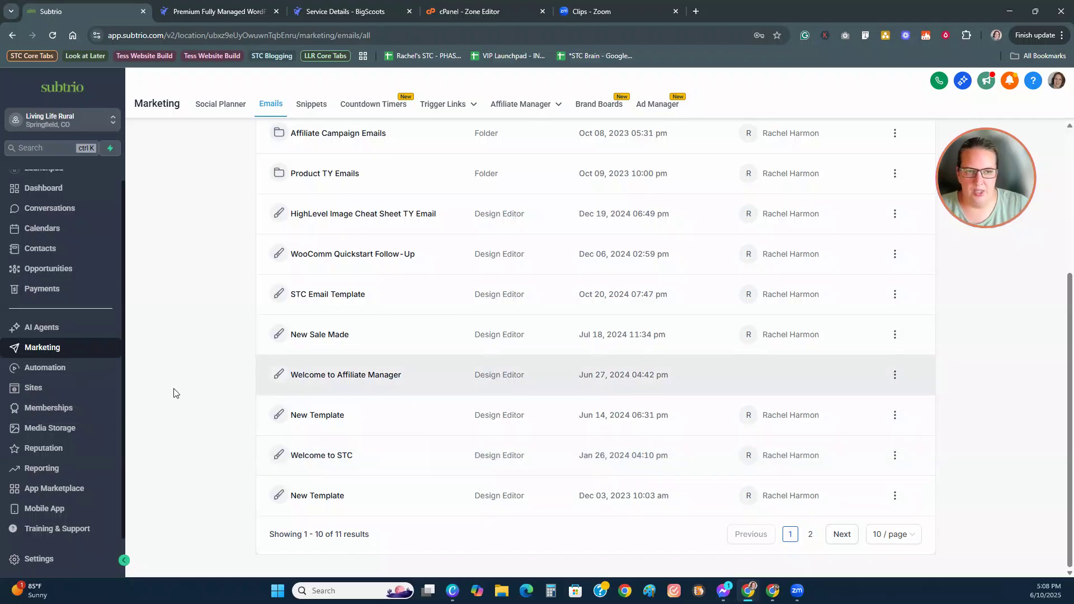
pyautogui.scroll(2, 195, 380)
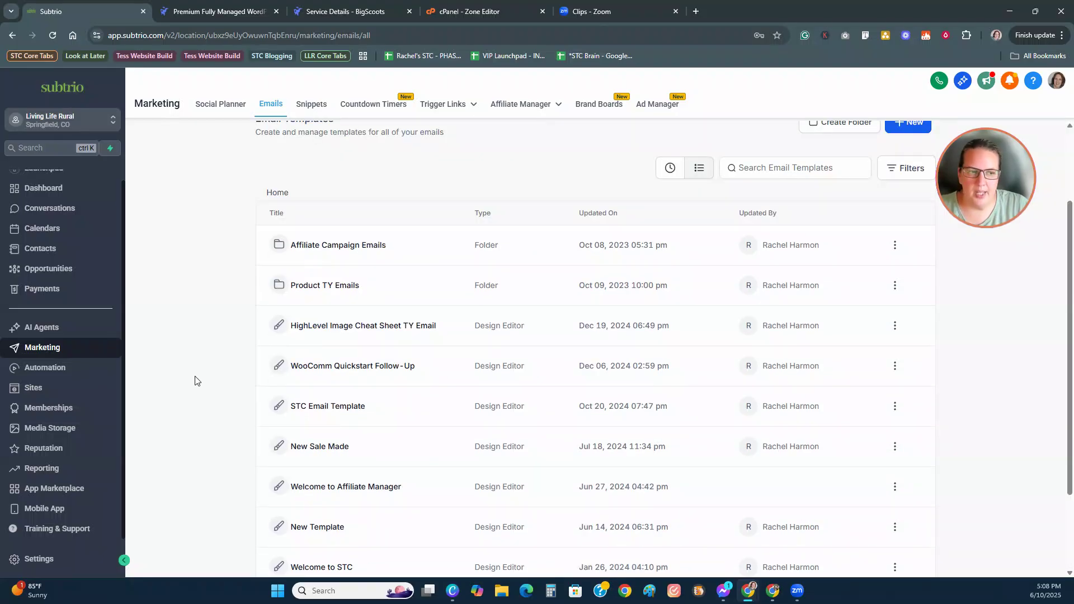
pyautogui.scroll(2, 232, 410)
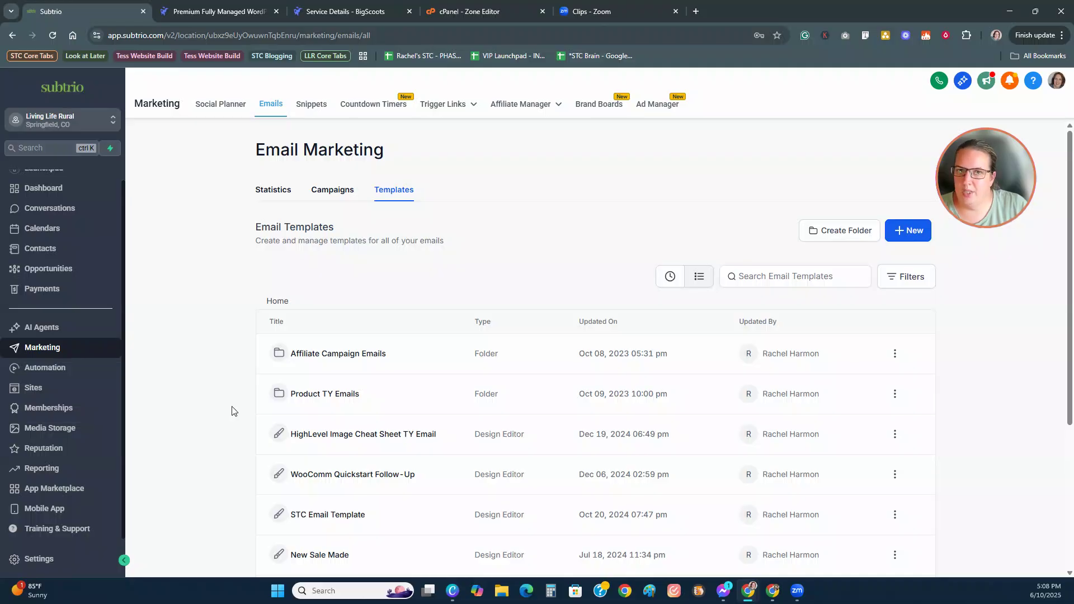
pyautogui.click(211, 109)
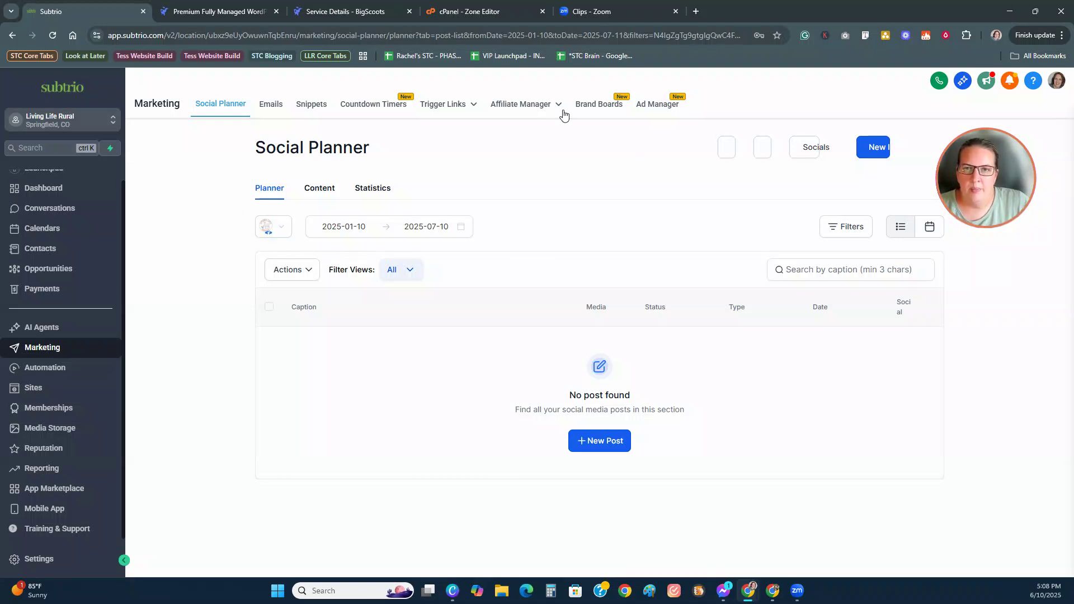
pyautogui.moveTo(558, 105)
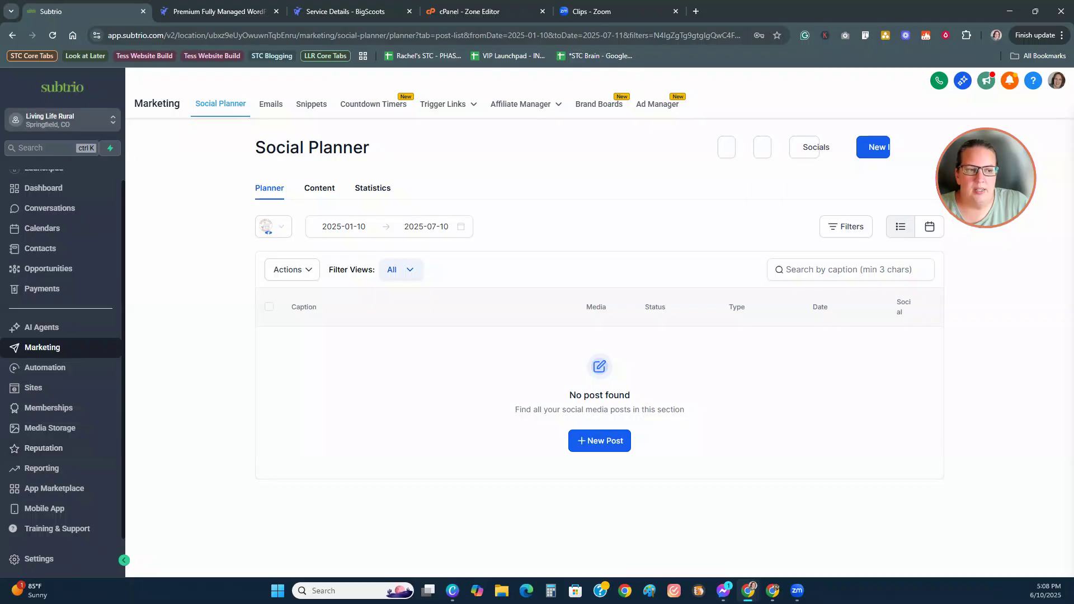
pyautogui.scroll(1, 61, 353)
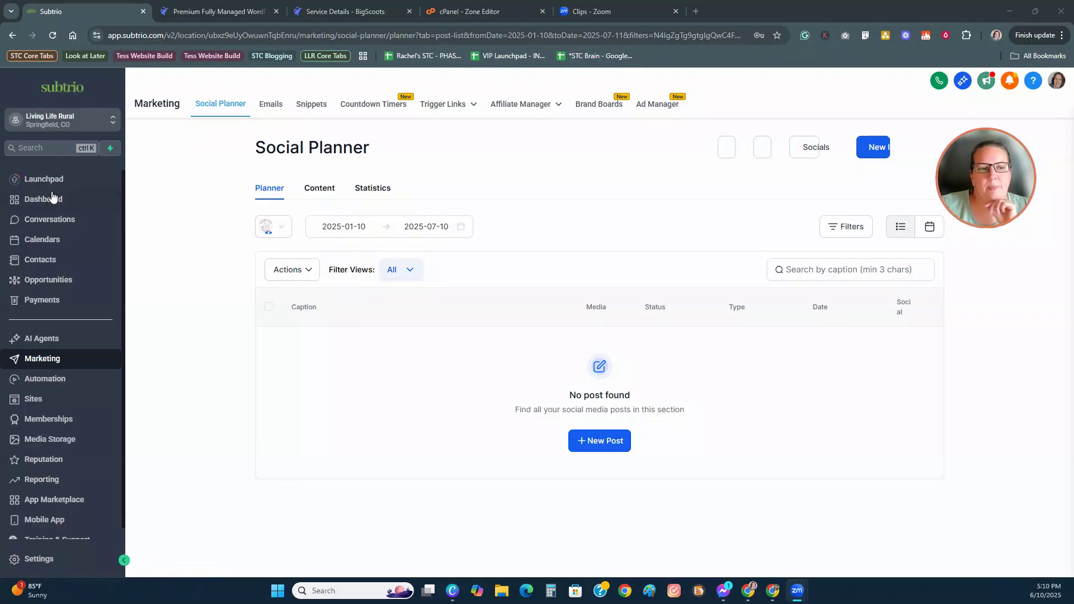
# Step: In Sites, look through the Freebies folder's Beginner's Guide to Images funnel
pyautogui.click(45, 400)
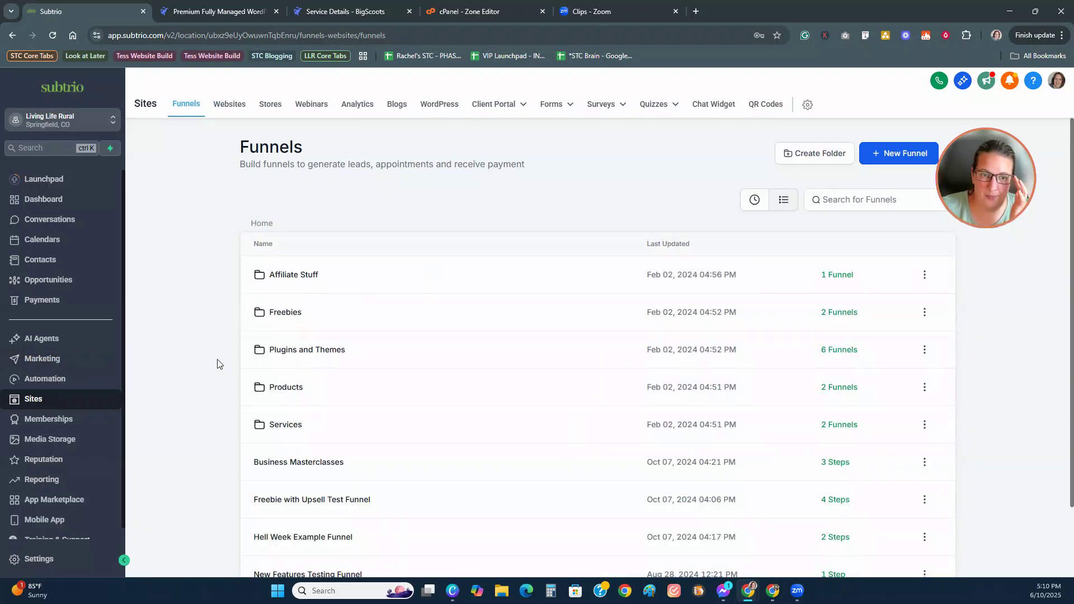
pyautogui.scroll(-1, 191, 349)
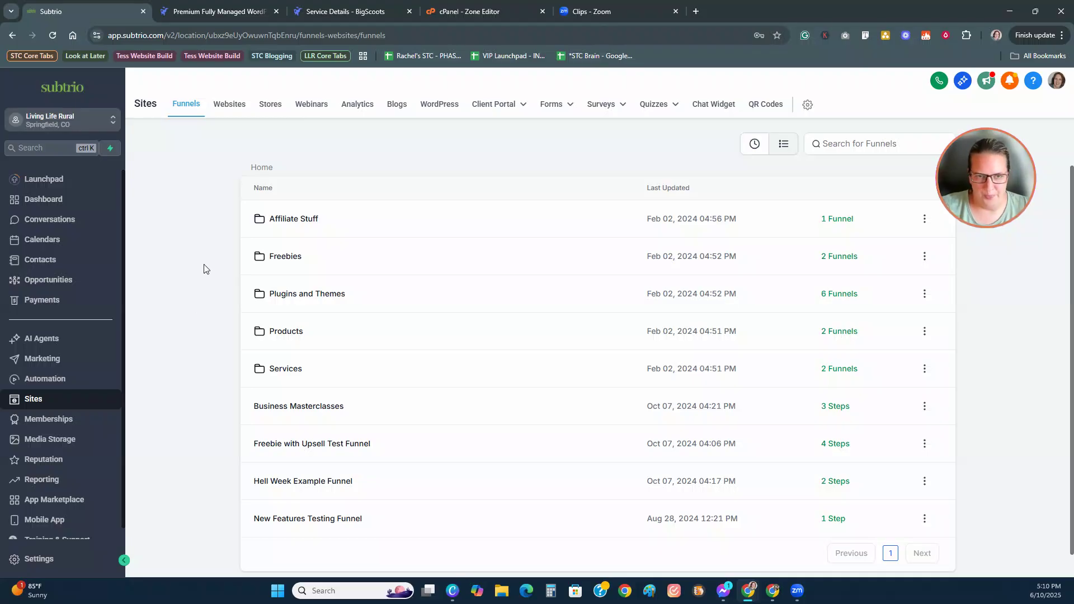
pyautogui.click(288, 258)
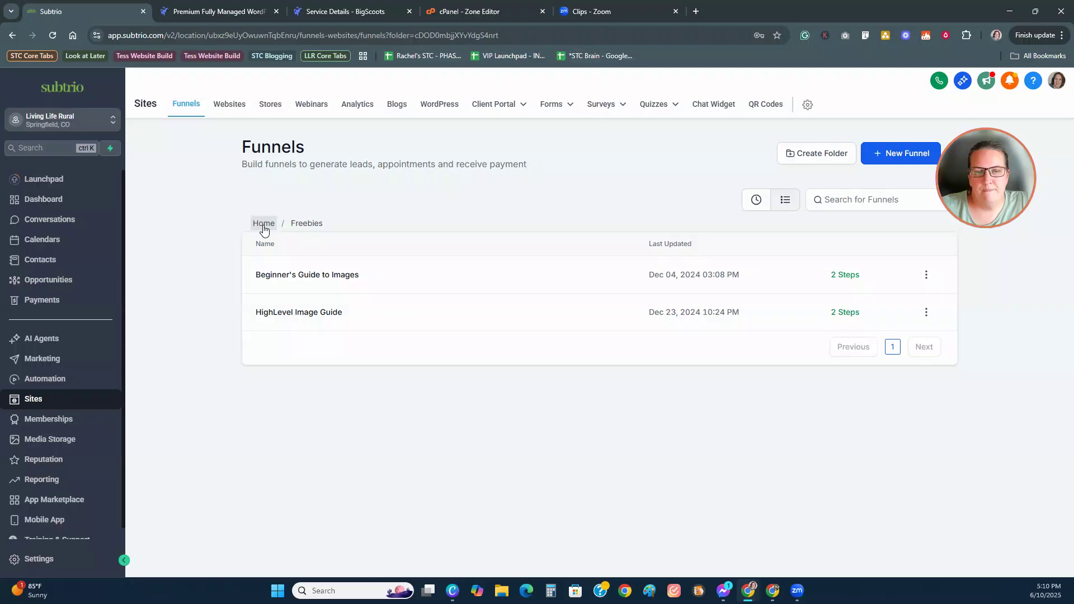
pyautogui.click(296, 275)
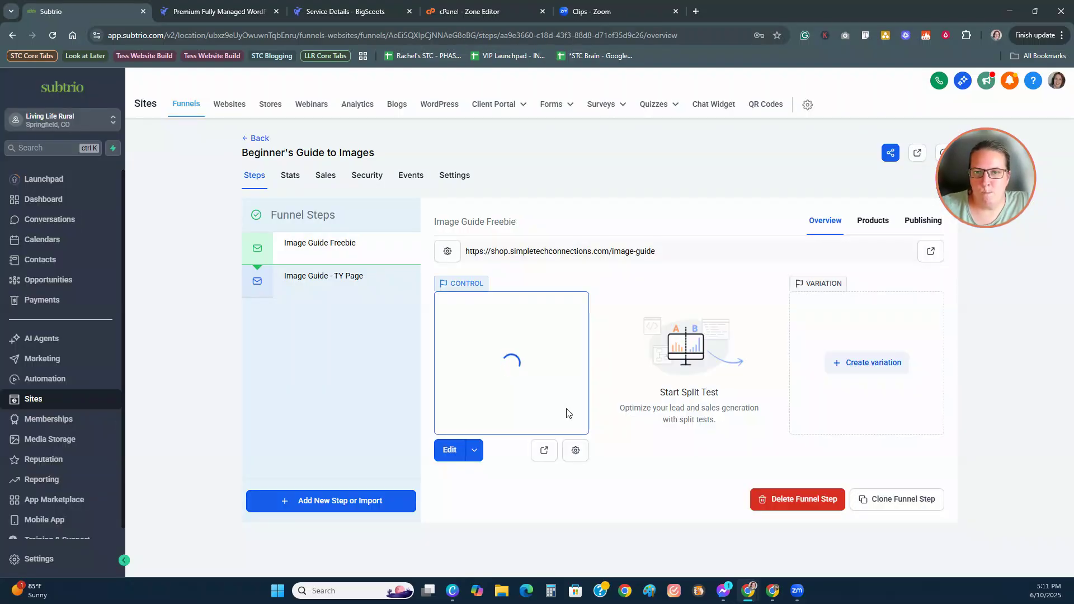
pyautogui.click(250, 140)
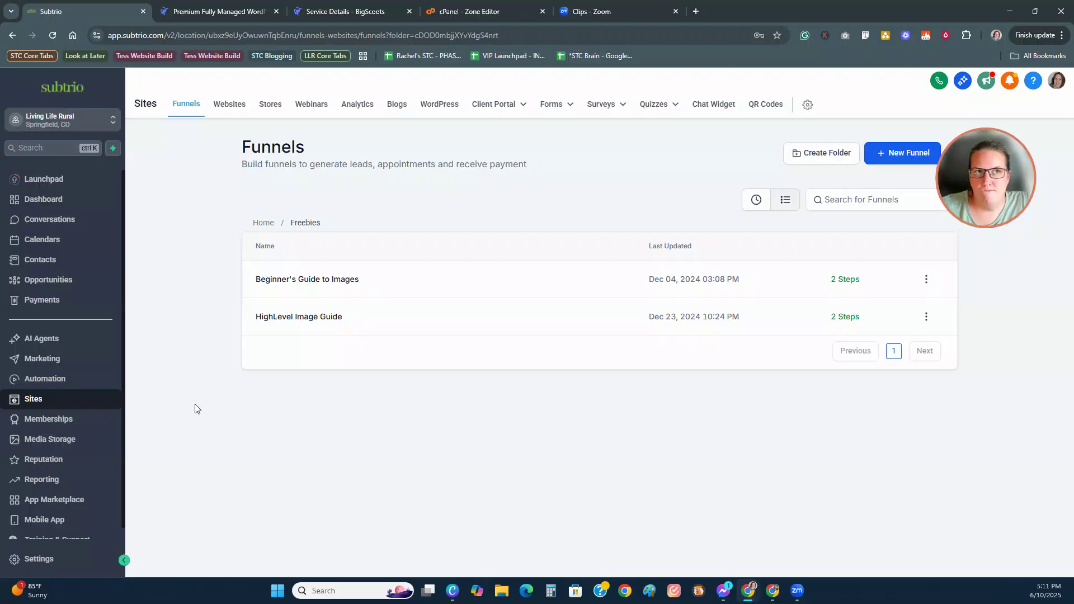
# Step: Open the WP Installation and Set Up Service funnel from the Services folder
pyautogui.click(263, 222)
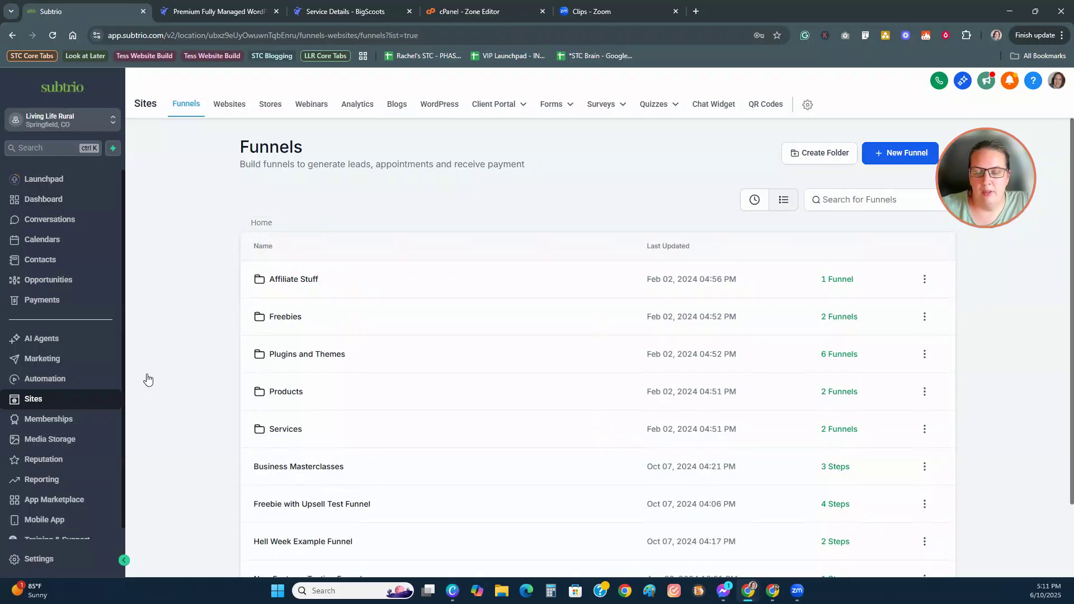
pyautogui.scroll(-2, 175, 366)
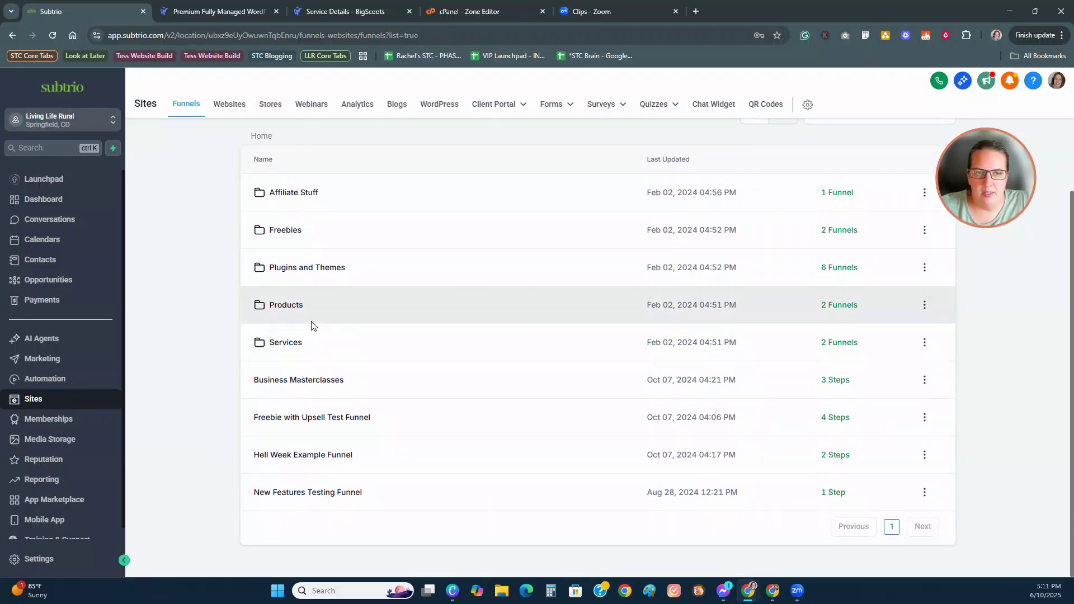
pyautogui.click(285, 344)
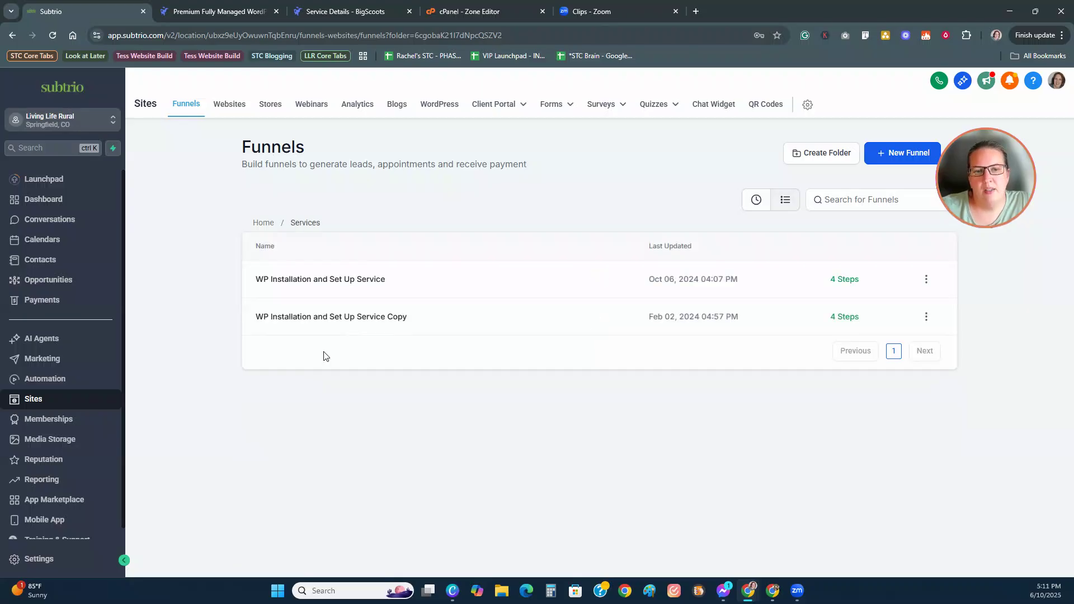
pyautogui.click(333, 282)
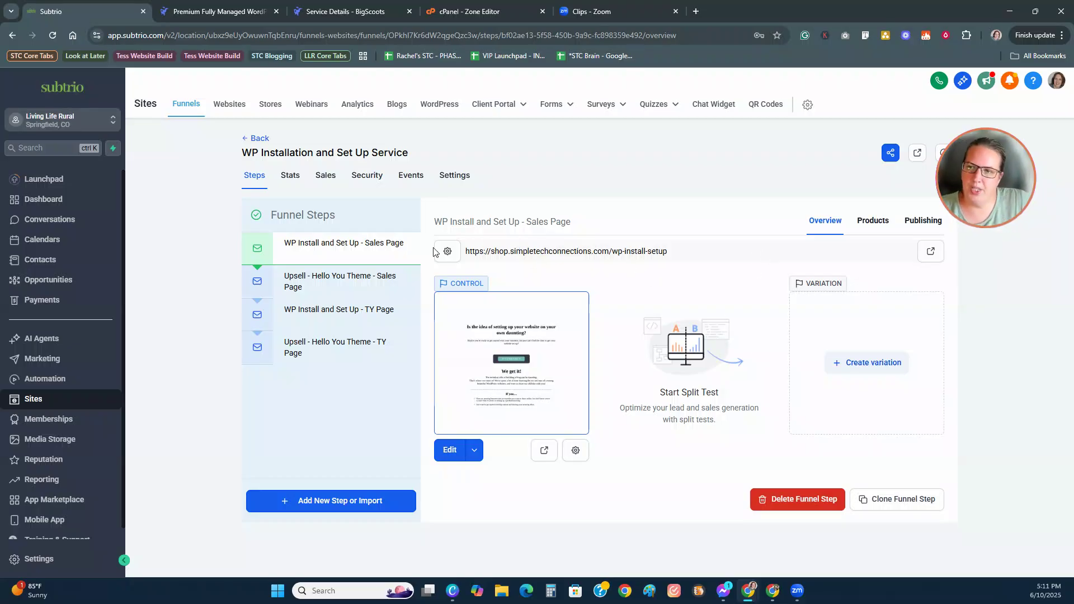
# Step: Set the funnel's domain to shop.livingliferural.com, saving and confirming the change with CHANGE
pyautogui.click(451, 182)
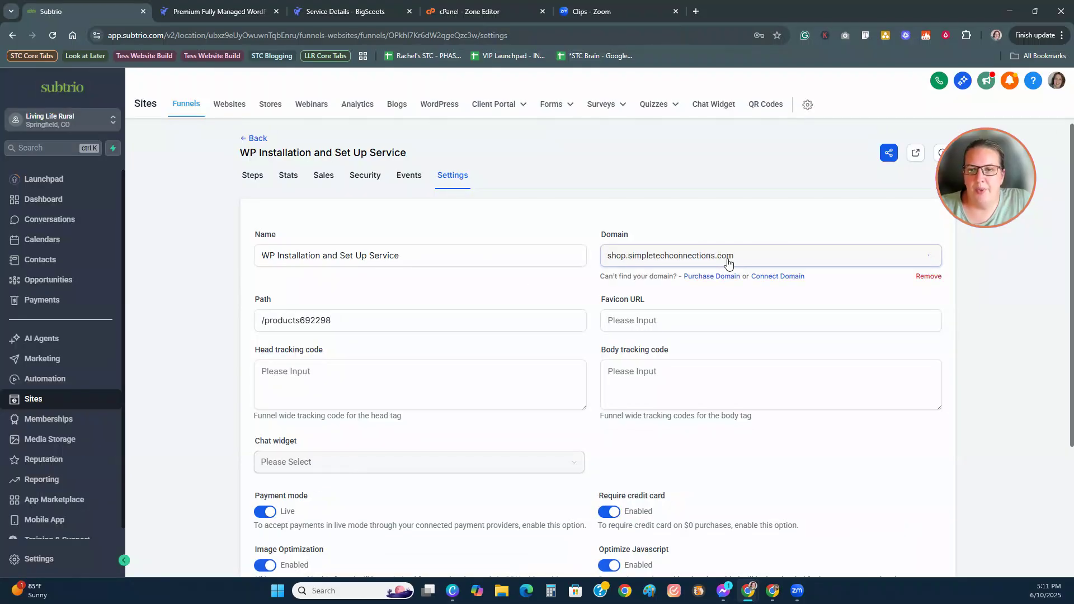
pyautogui.click(748, 255)
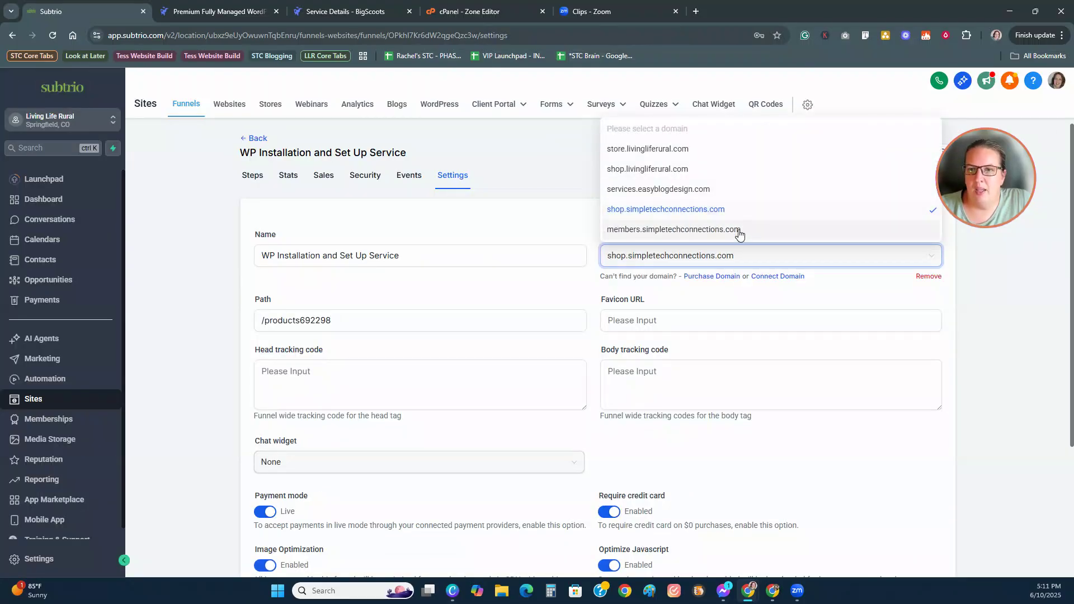
pyautogui.click(641, 169)
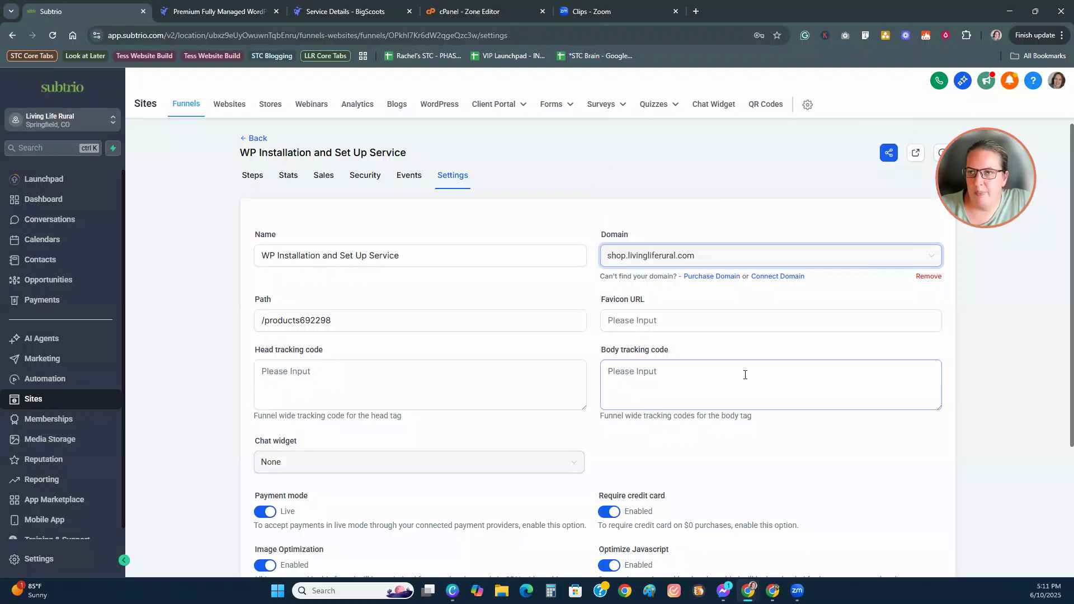
pyautogui.scroll(-3, 782, 408)
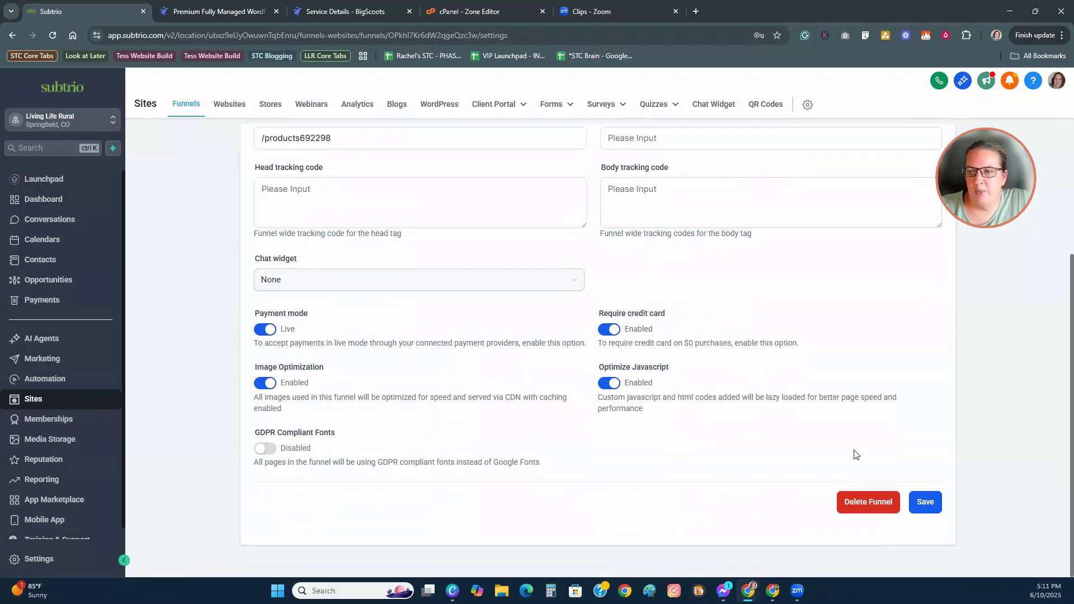
pyautogui.click(923, 505)
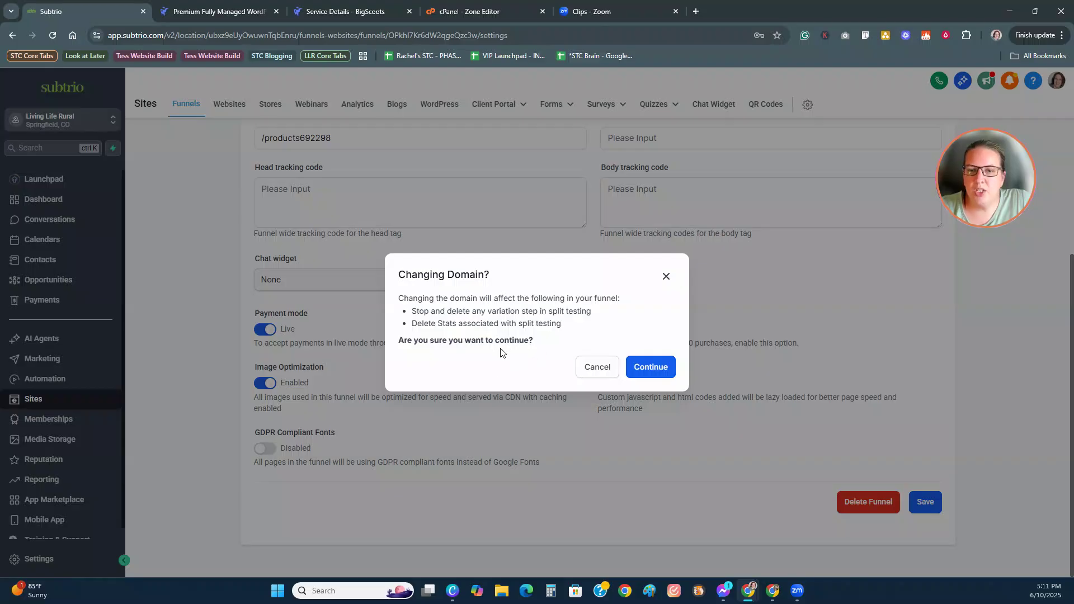
pyautogui.click(655, 375)
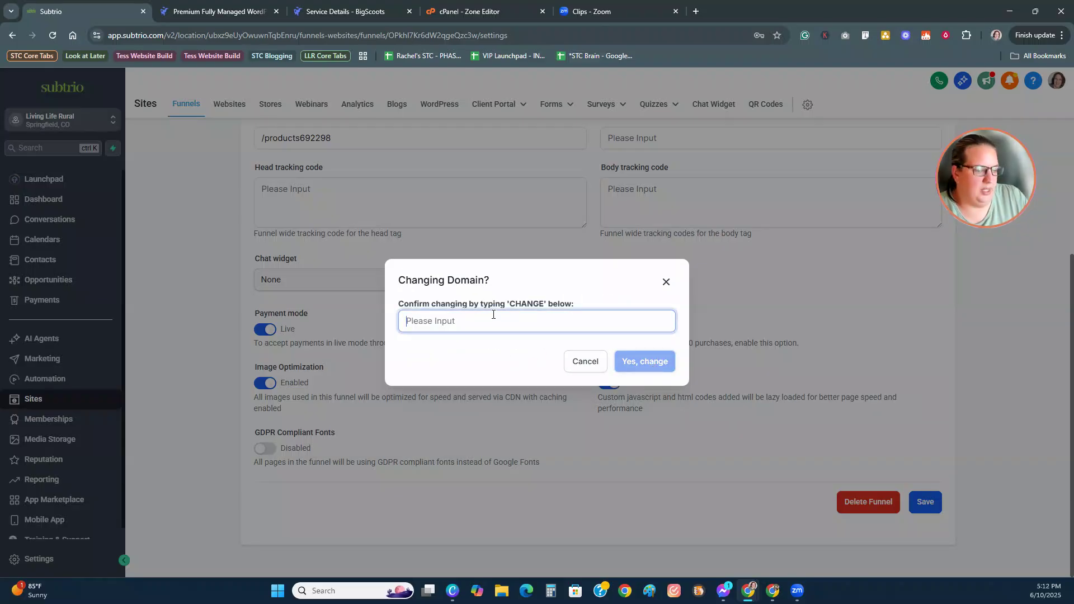
pyautogui.write('CHANGE')
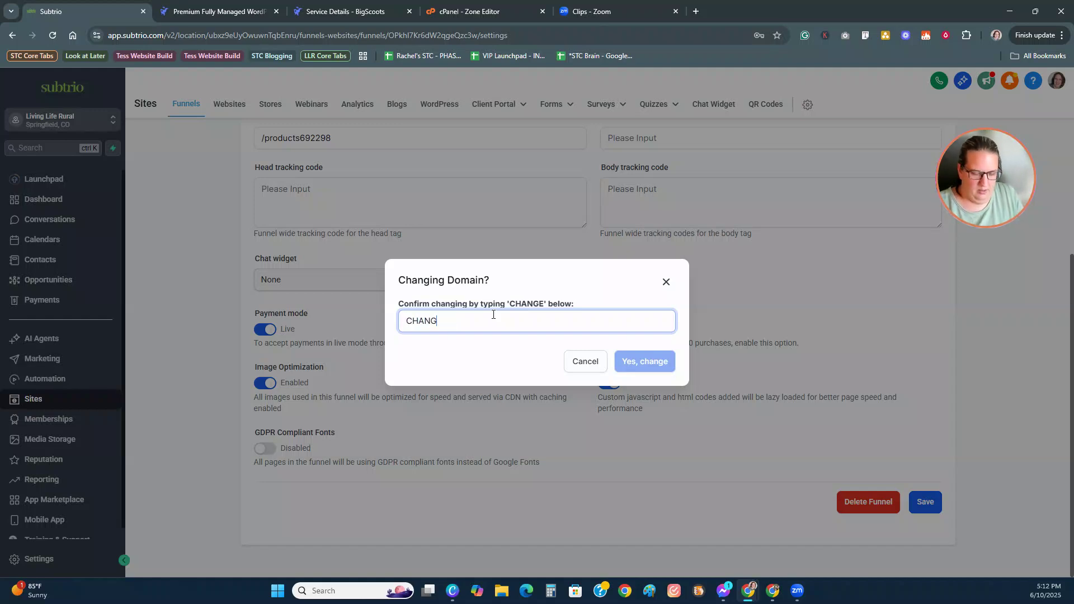
pyautogui.click(655, 370)
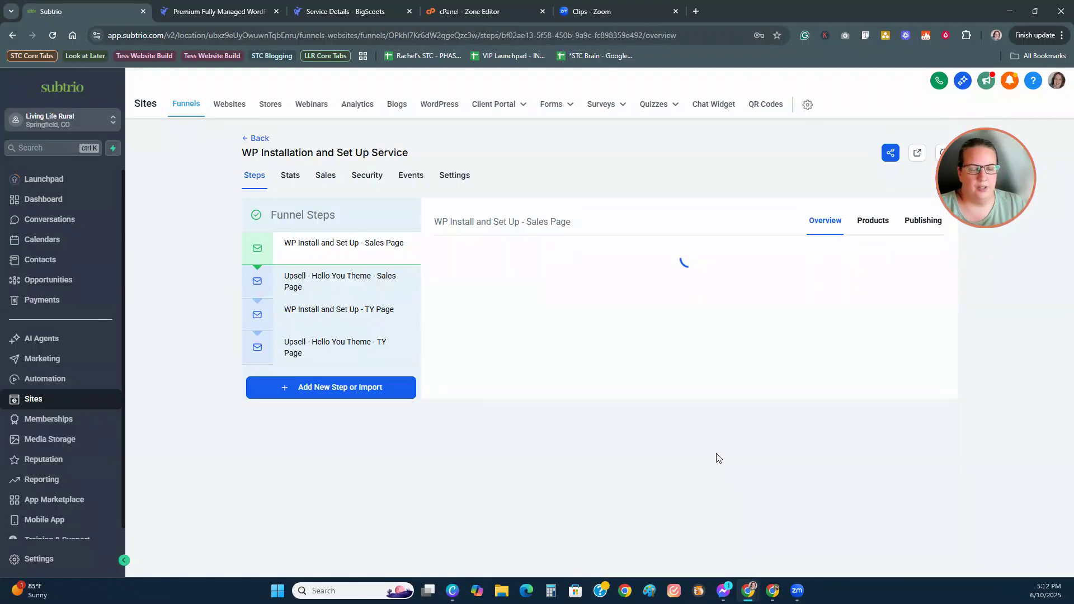
# Step: Verify the upsell, thank-you and sales page addresses, then open the Forms Builder
pyautogui.click(352, 278)
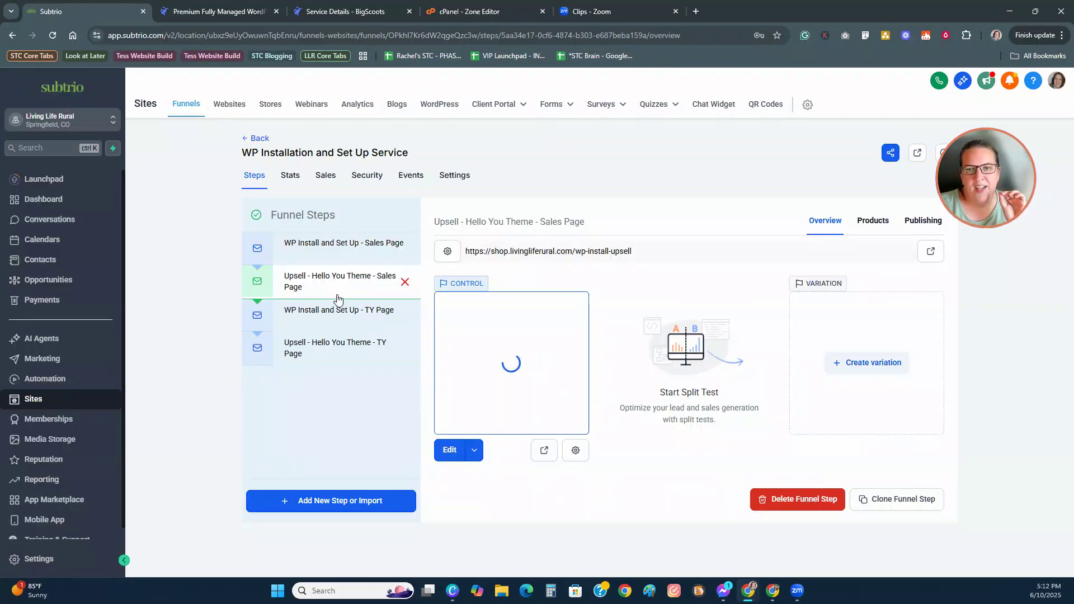
pyautogui.click(336, 310)
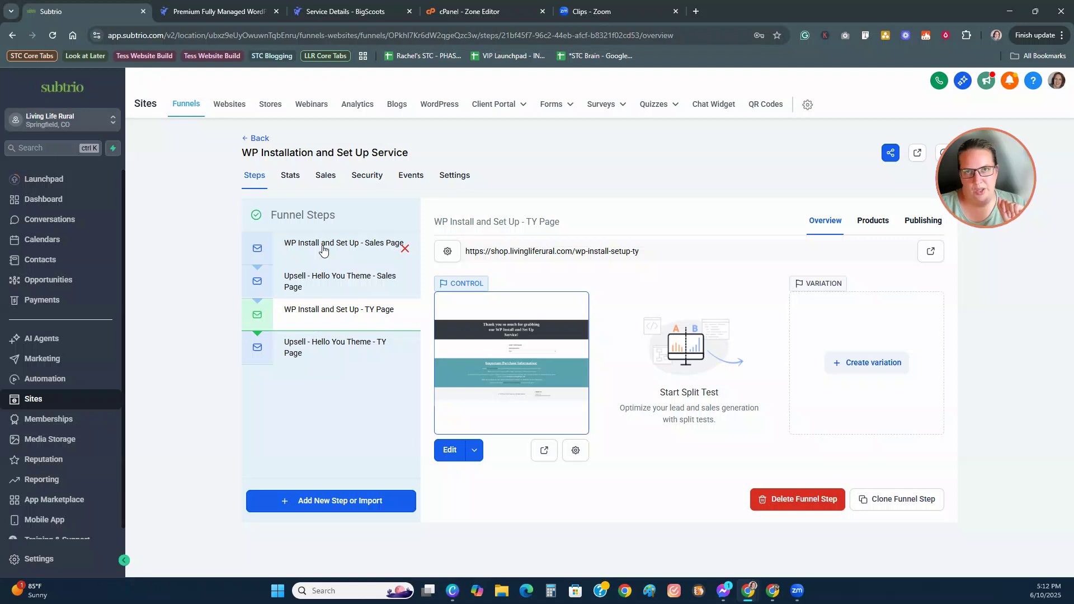
pyautogui.click(297, 255)
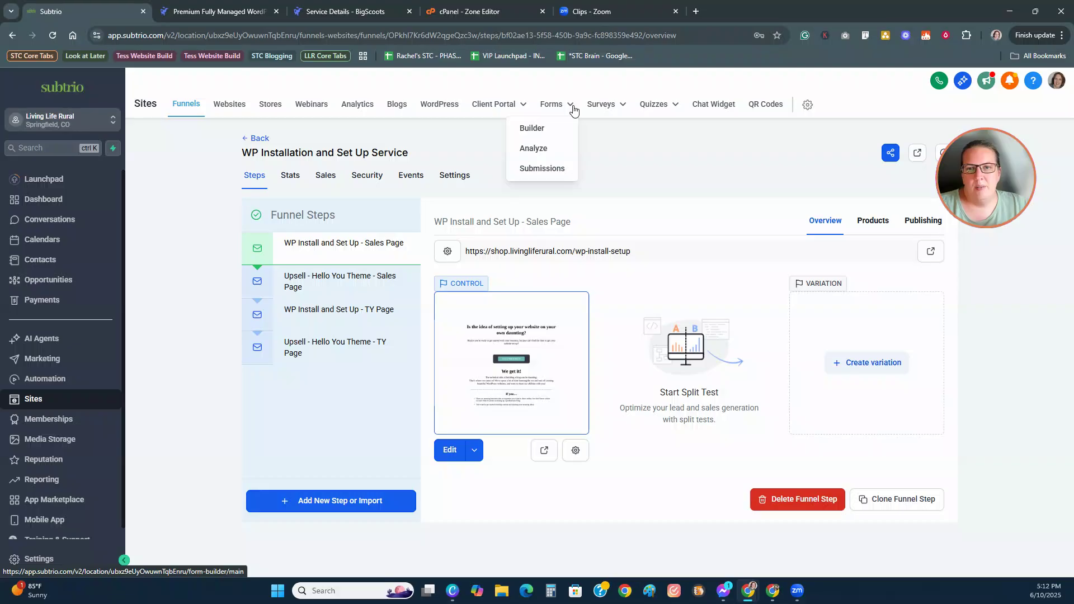
pyautogui.click(573, 110)
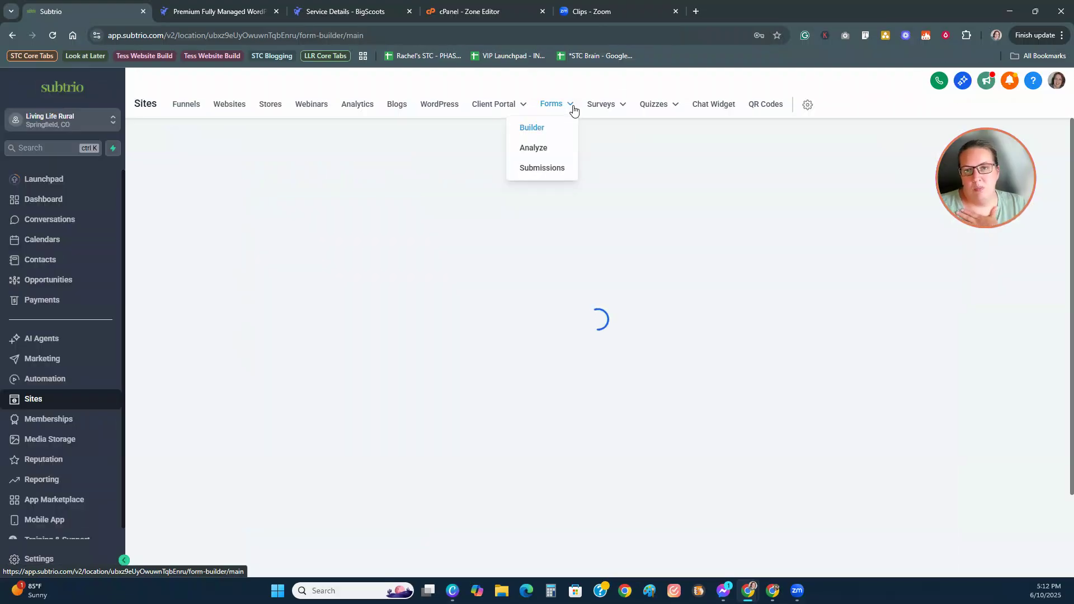